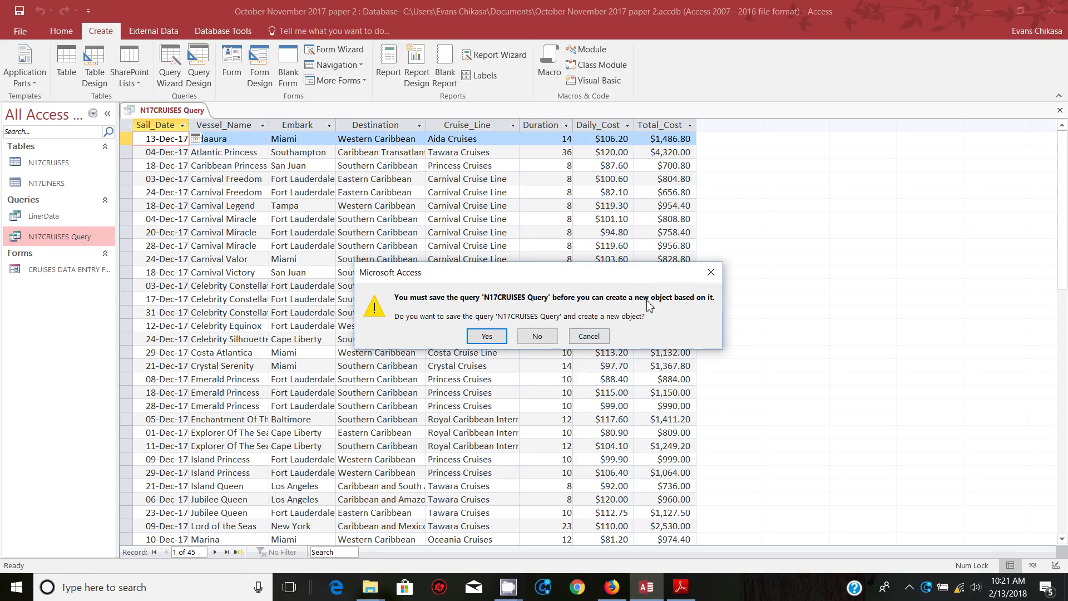
Save the query, add all eight N17CRUISES Query fields, and skip grouping and sorting.
left_click(489, 337)
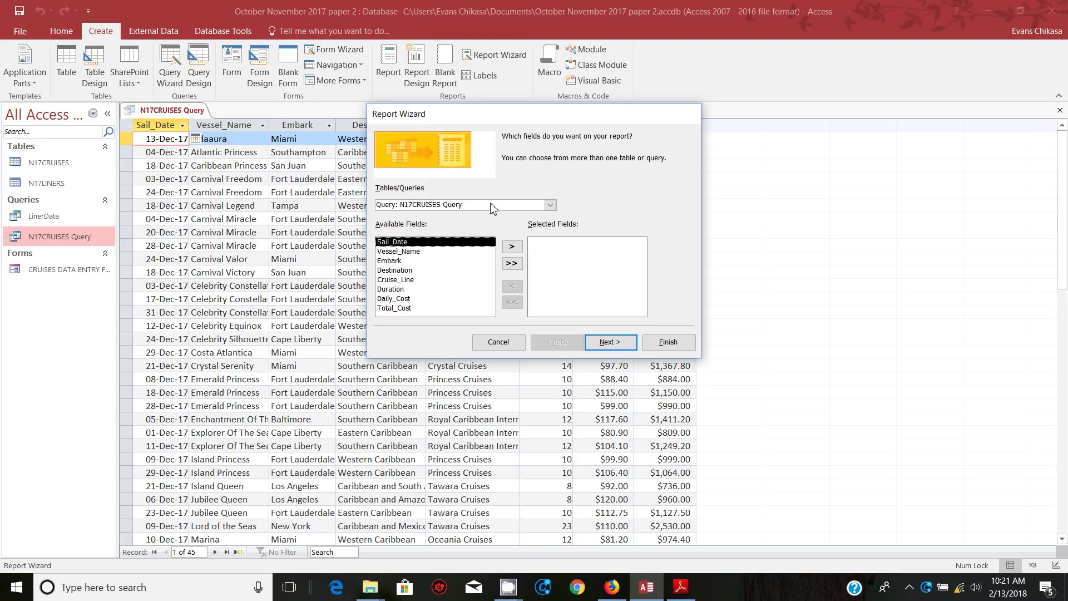
left_click(511, 264)
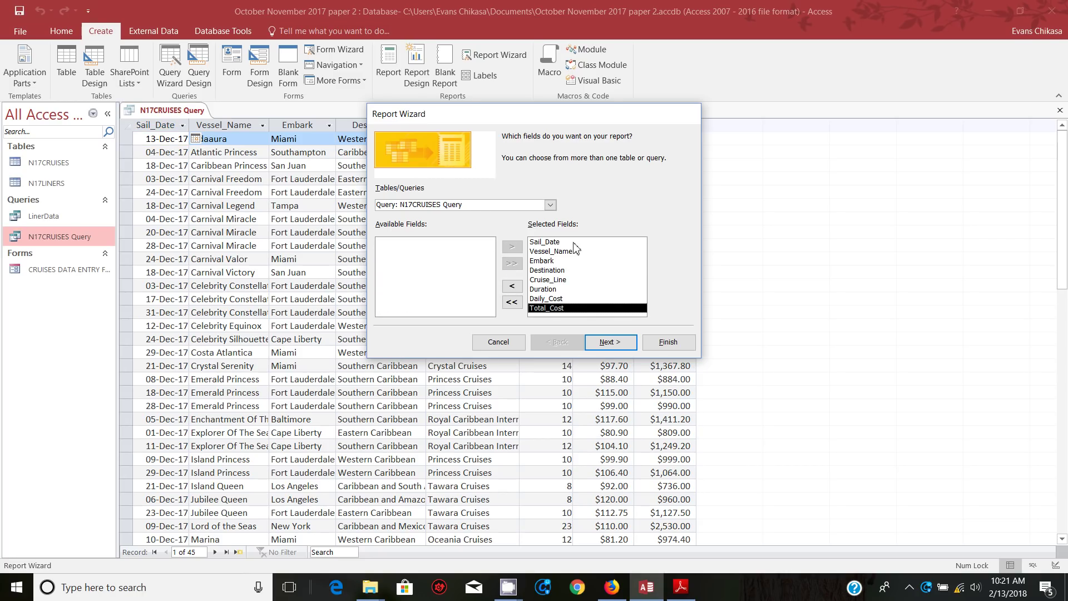
left_click(607, 342)
left_click(608, 345)
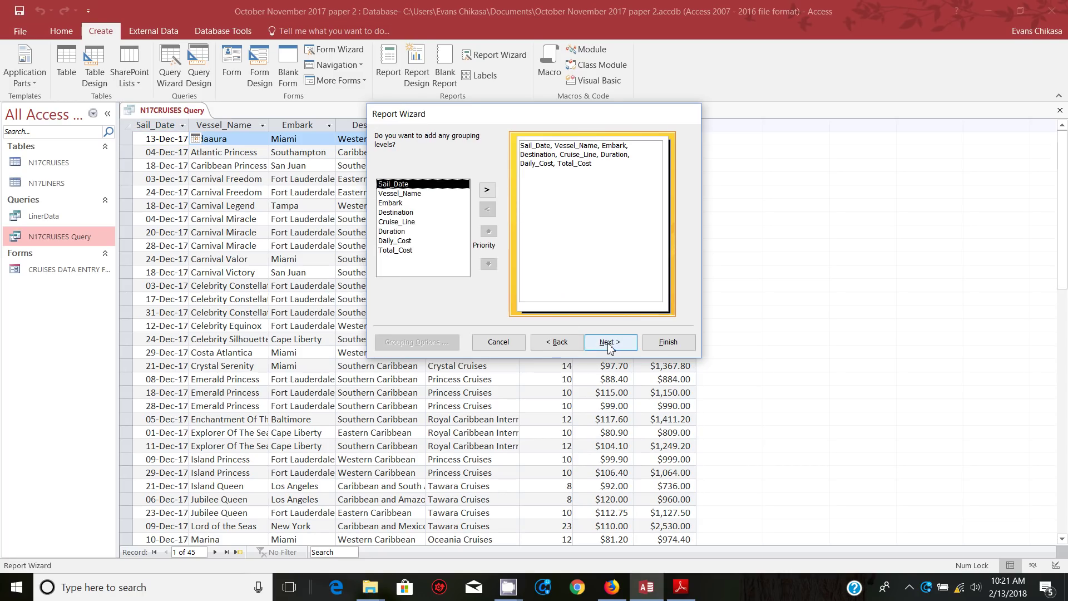
left_click(608, 345)
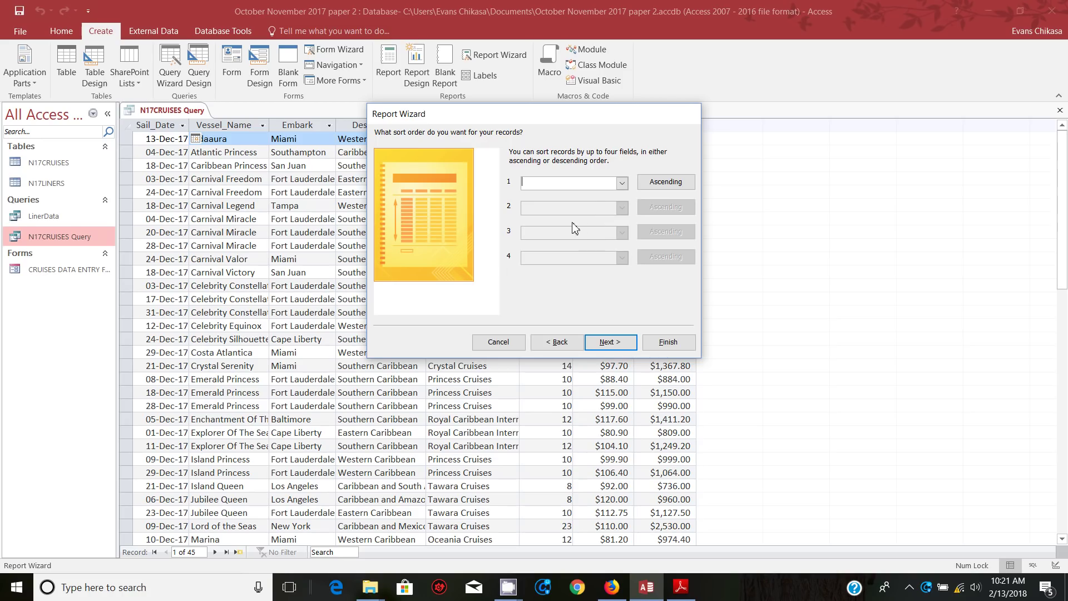
left_click(610, 341)
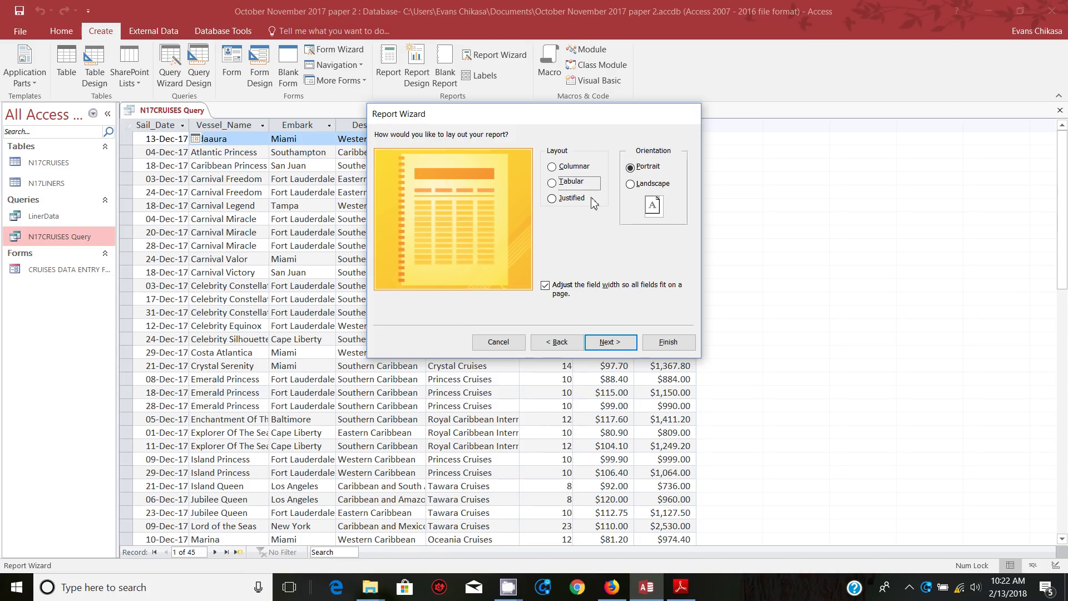
Set the report to a tabular layout in landscape orientation, per the exam's requirements.
mouse_move(683, 585)
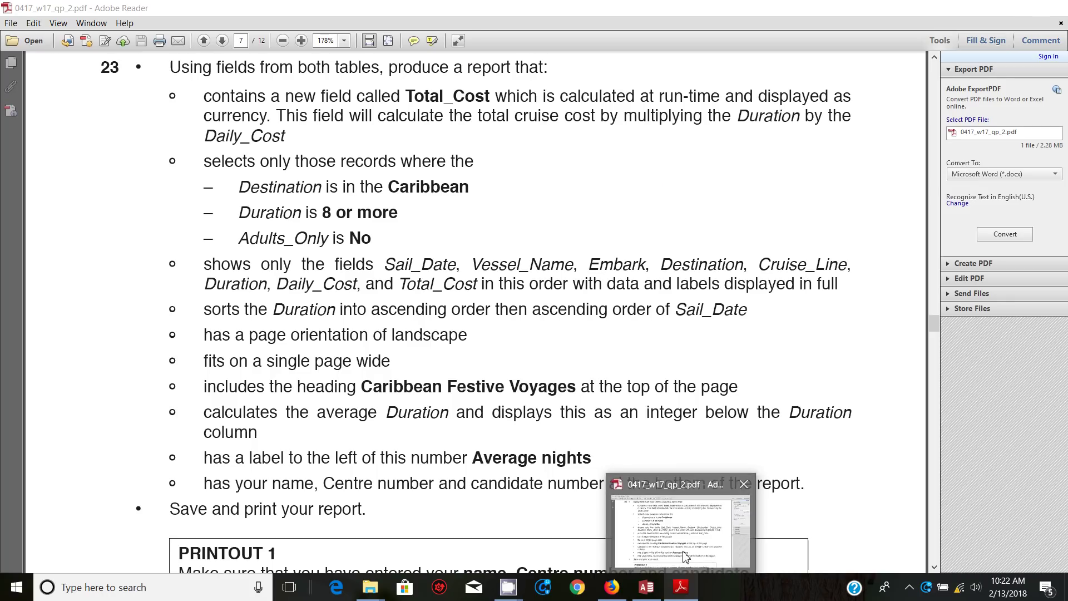
left_click(686, 557)
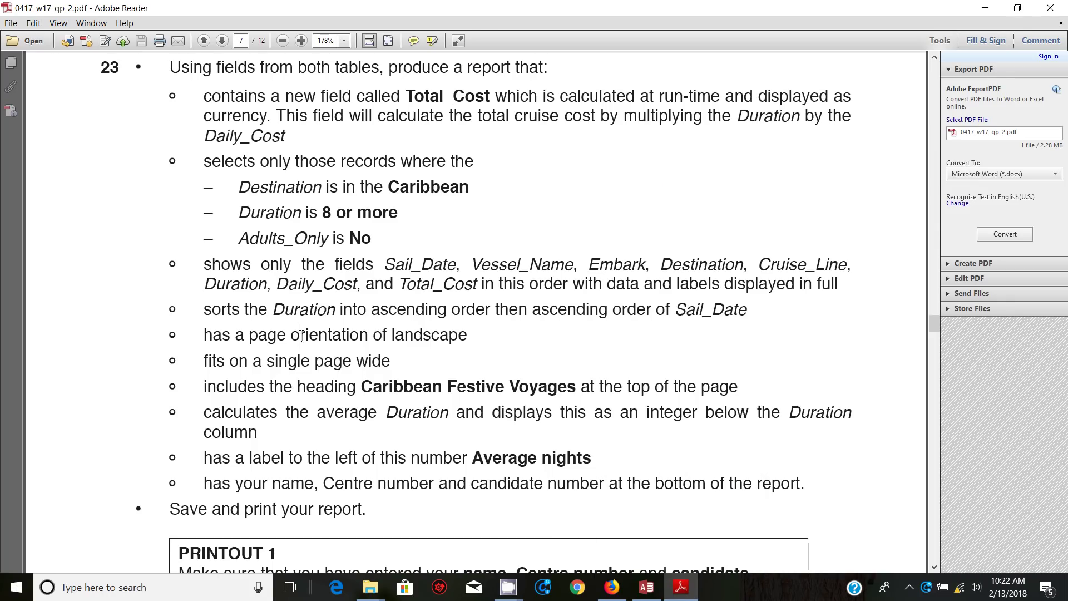
left_click_drag(292, 336, 468, 336)
left_click(690, 587)
left_click(652, 184)
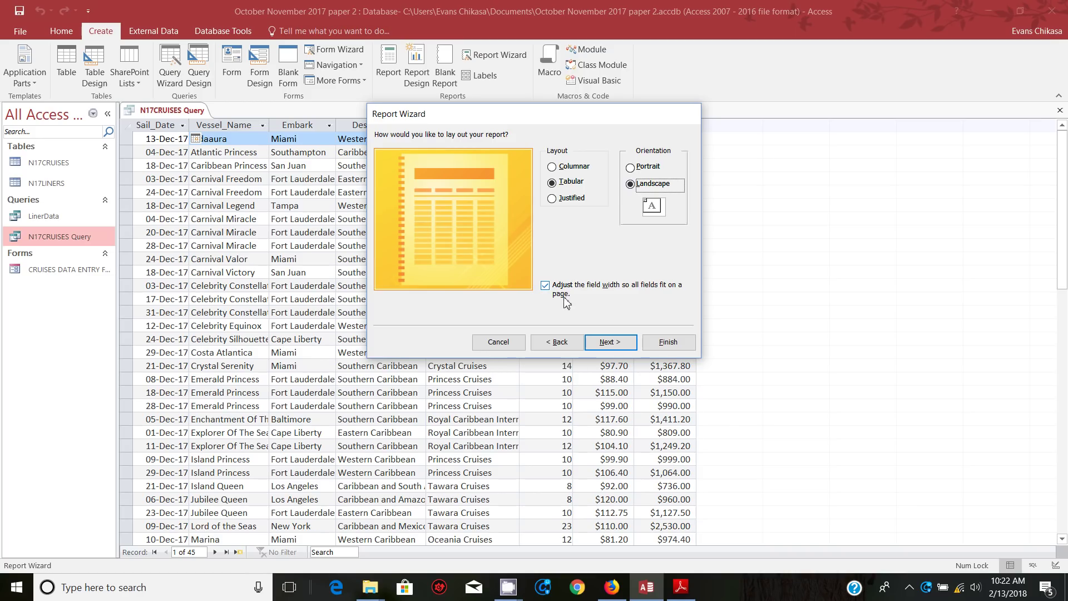
left_click(681, 587)
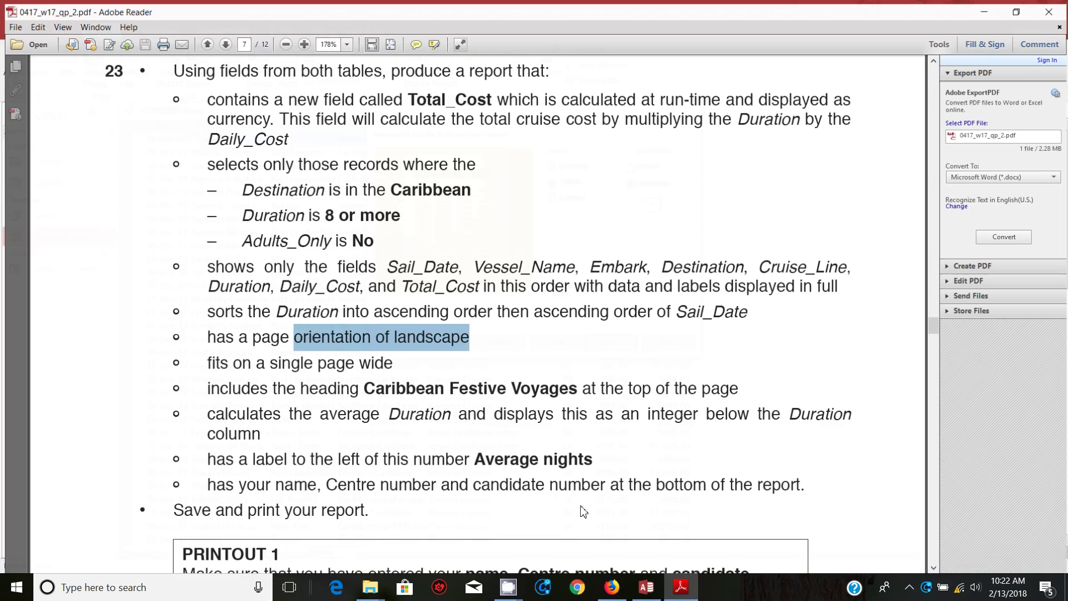
left_click_drag(204, 361, 391, 362)
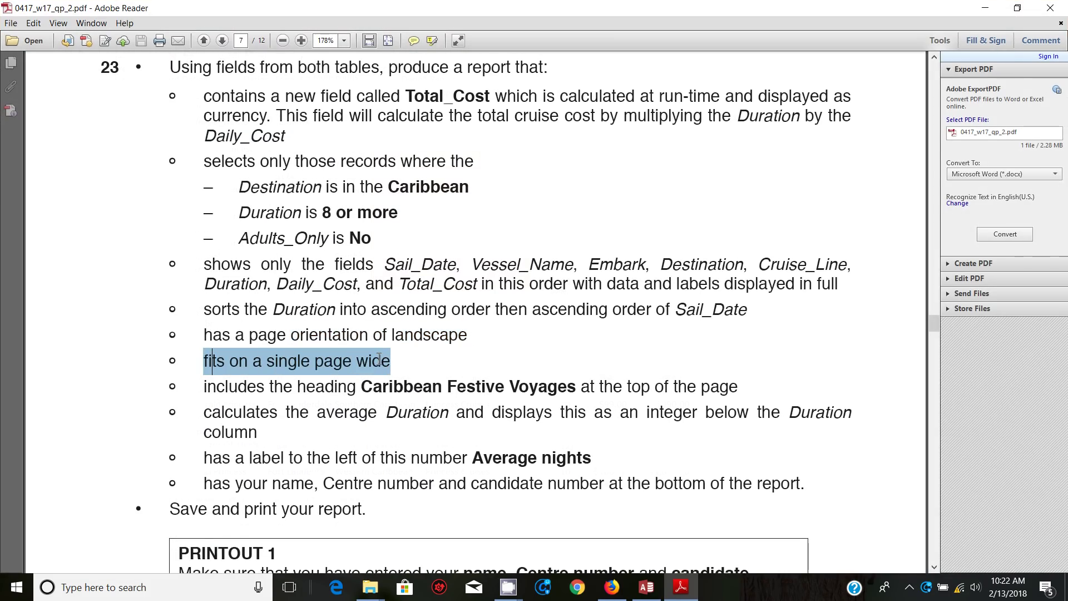
left_click(647, 587)
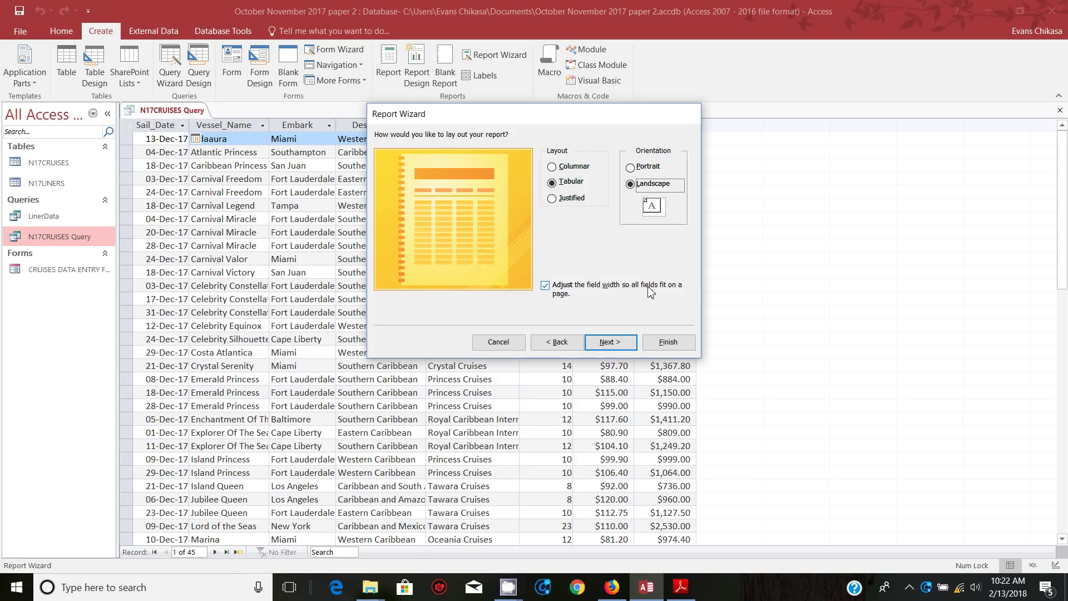
left_click(610, 342)
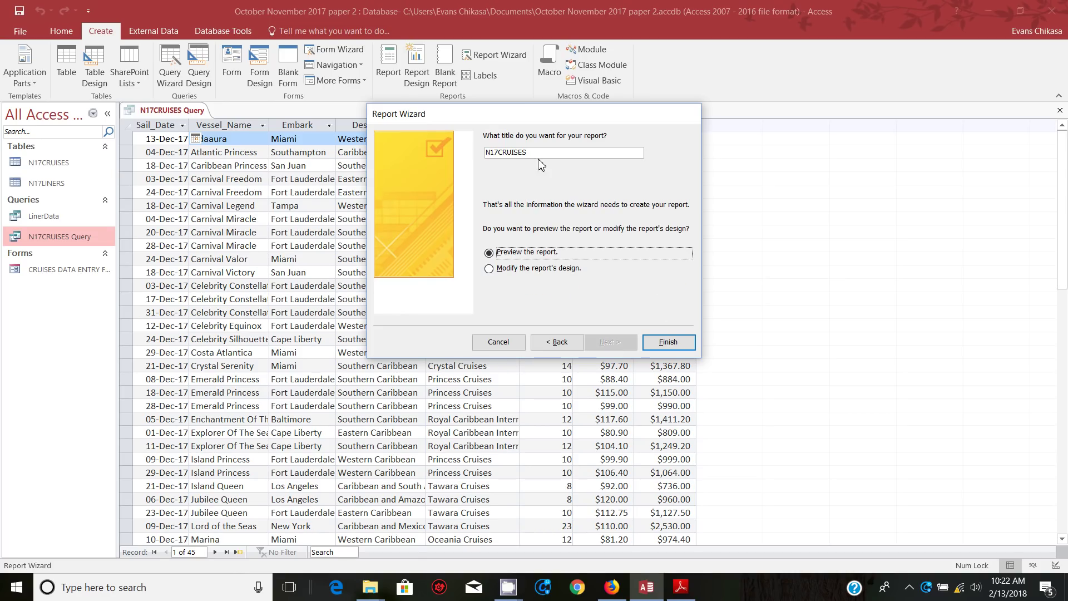
Title the report 'Caribbean Festive Voyages', copied from the exam PDF, and choose to modify its design.
double_click(542, 156)
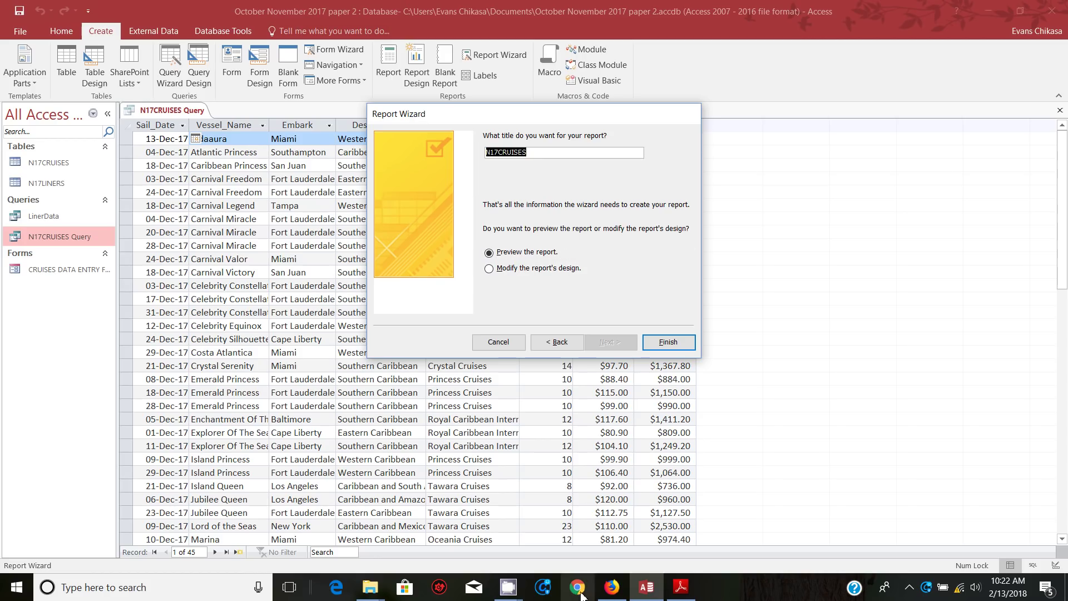
mouse_move(676, 592)
left_click(678, 537)
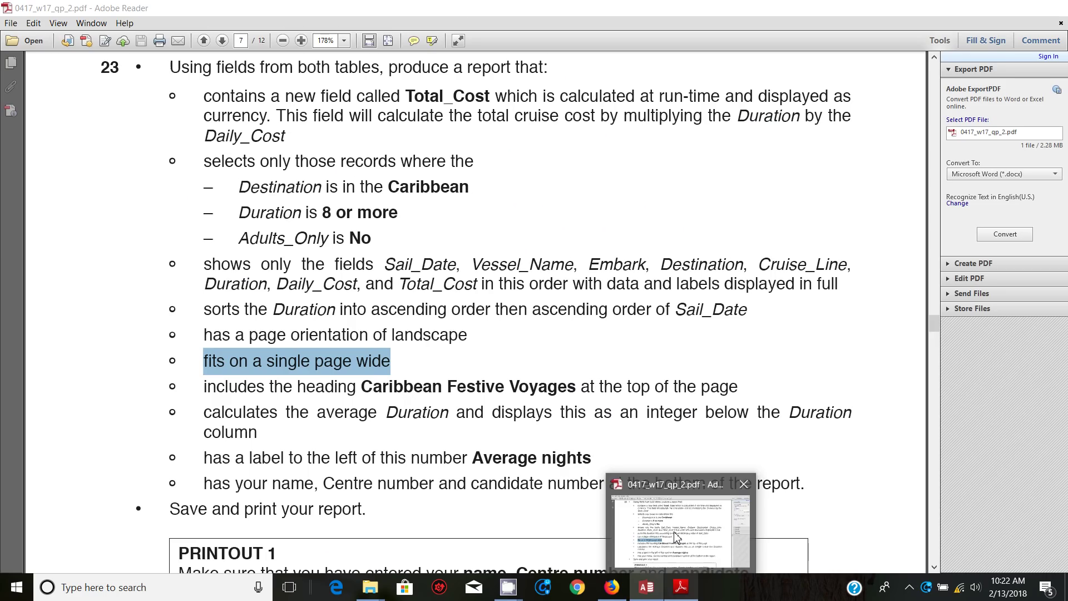
left_click_drag(366, 388, 527, 388)
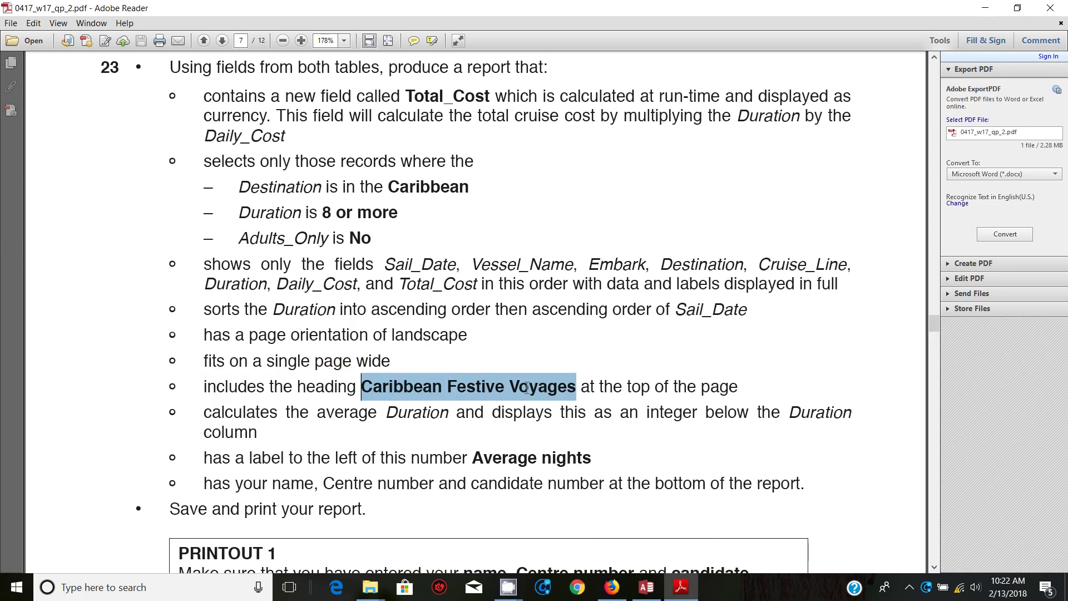
right_click(550, 392)
left_click(561, 396)
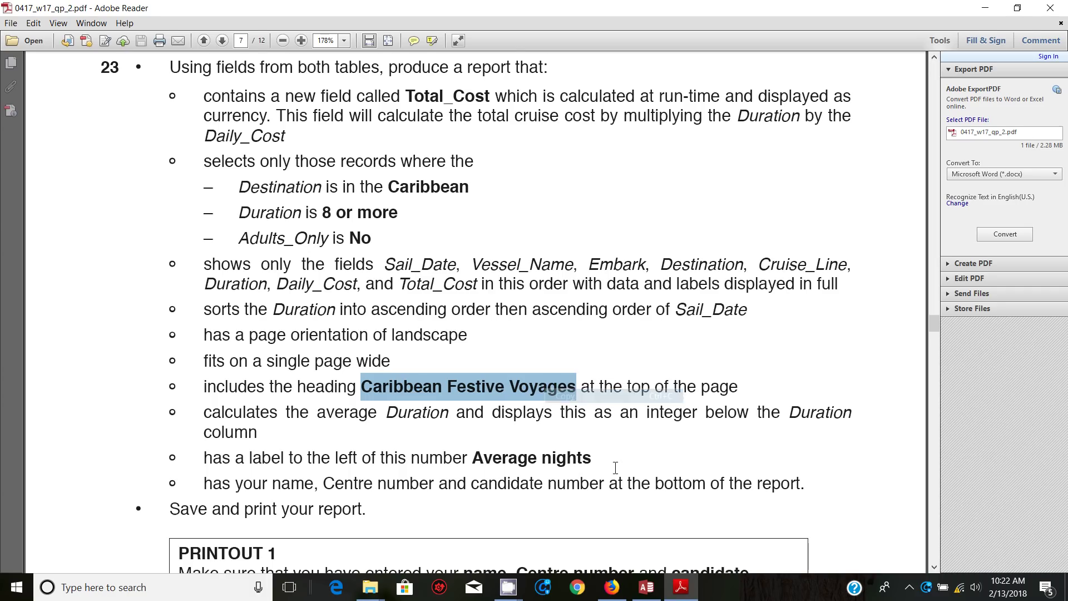
left_click(679, 588)
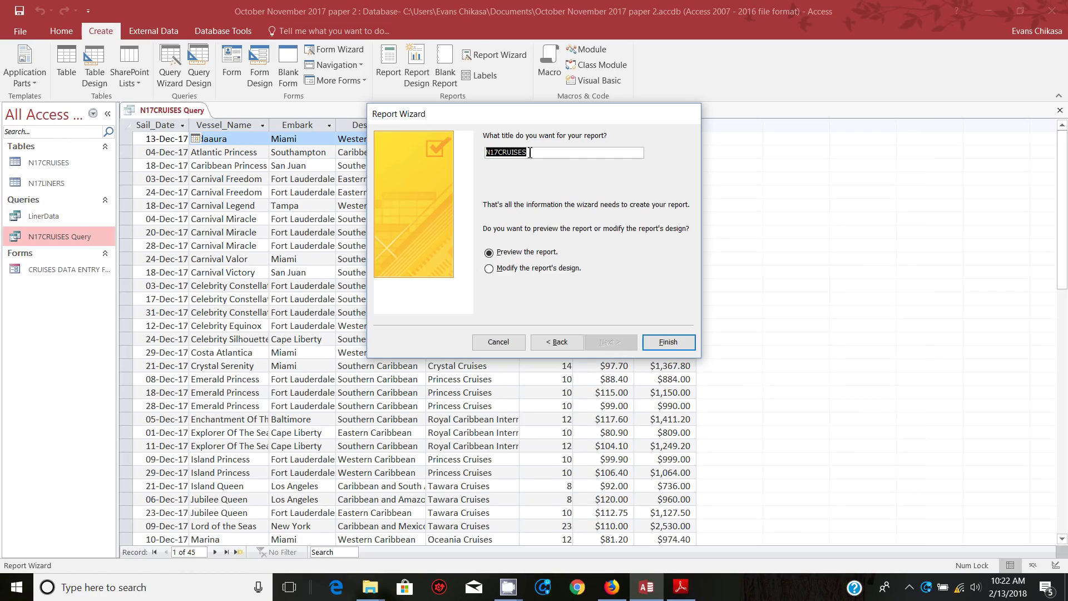
key("ctrl+v")
left_click(526, 269)
Finish the Caribbean Festive Voyages report wizard and check it against the exam PDF.
left_click(659, 341)
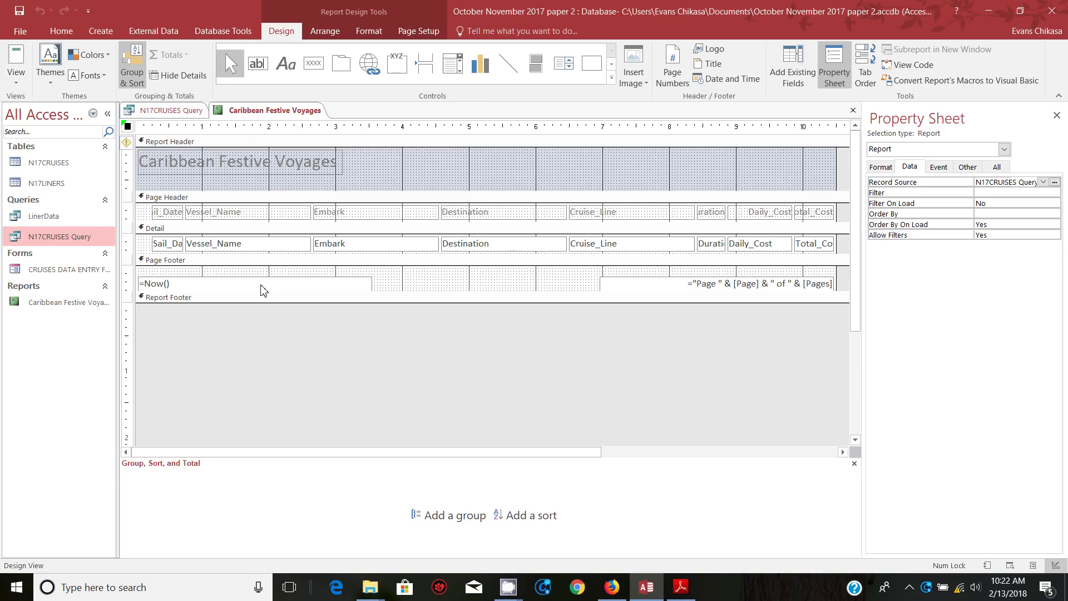
mouse_move(688, 595)
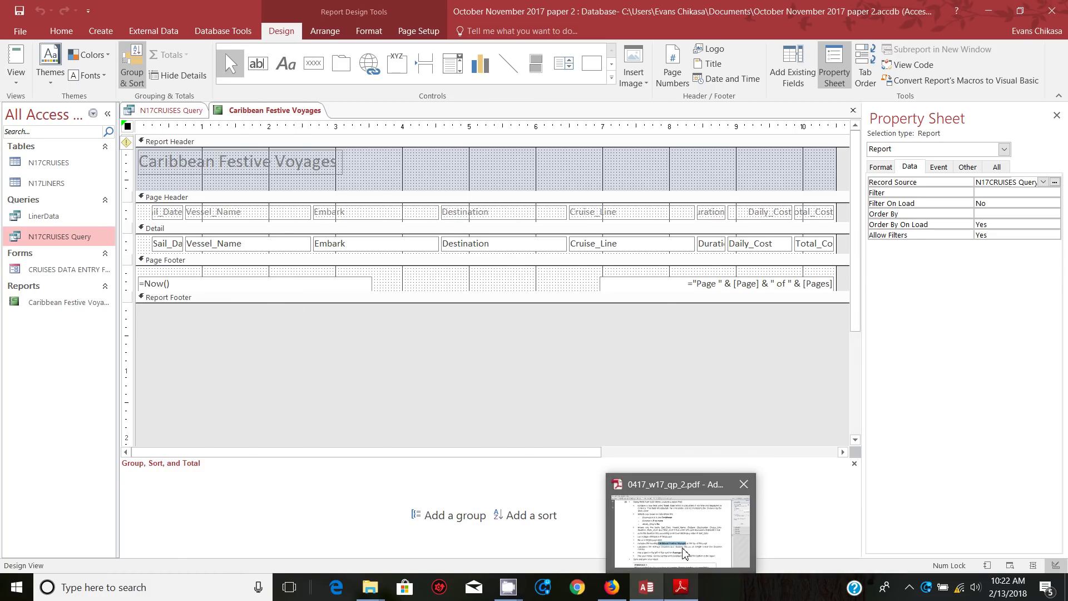
left_click(677, 527)
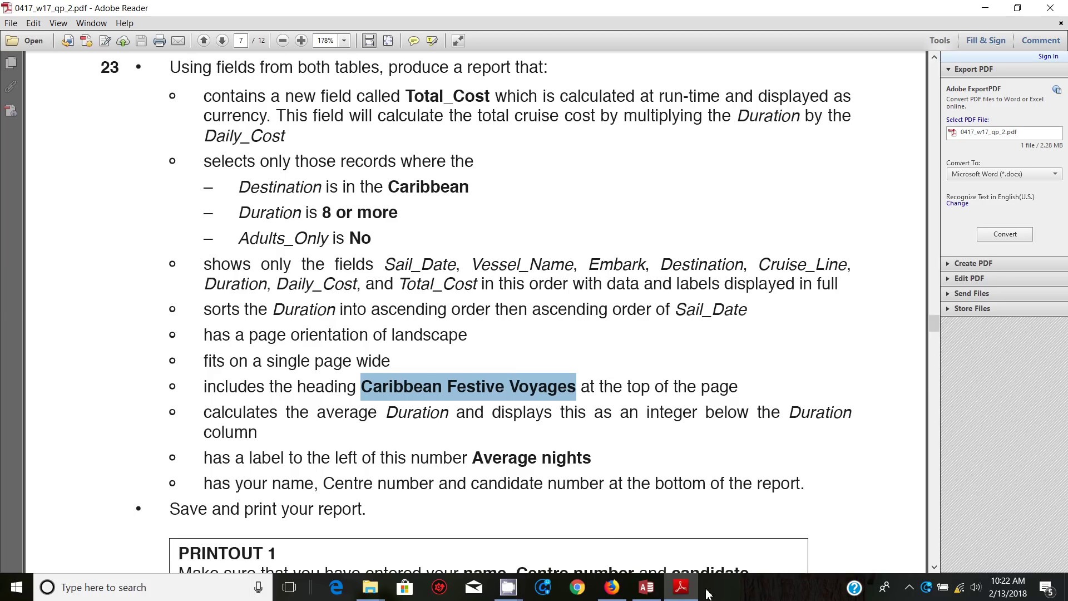
mouse_move(684, 599)
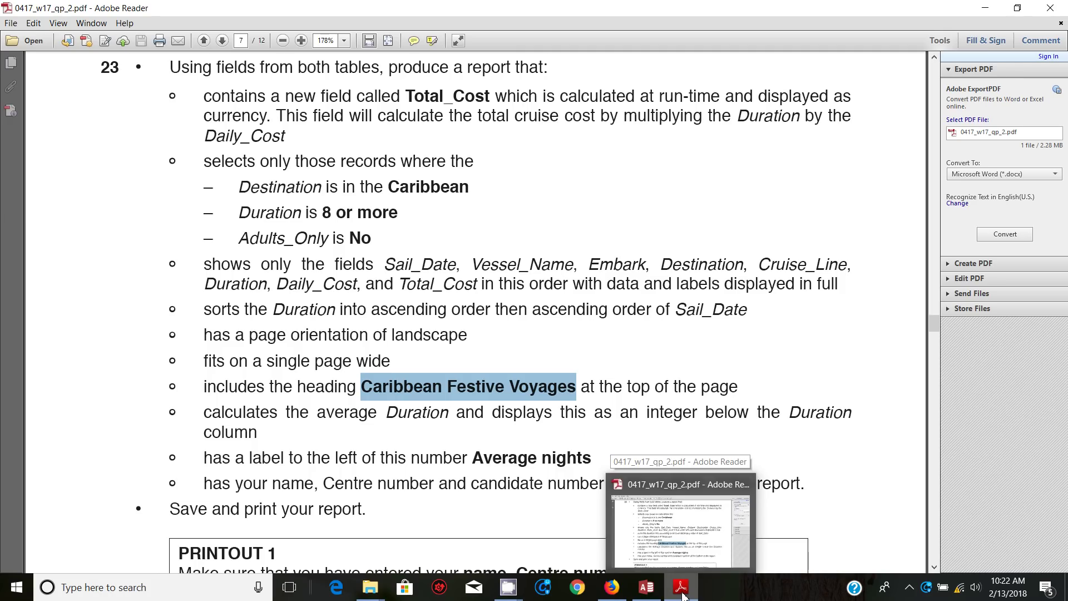
mouse_move(646, 587)
left_click(655, 528)
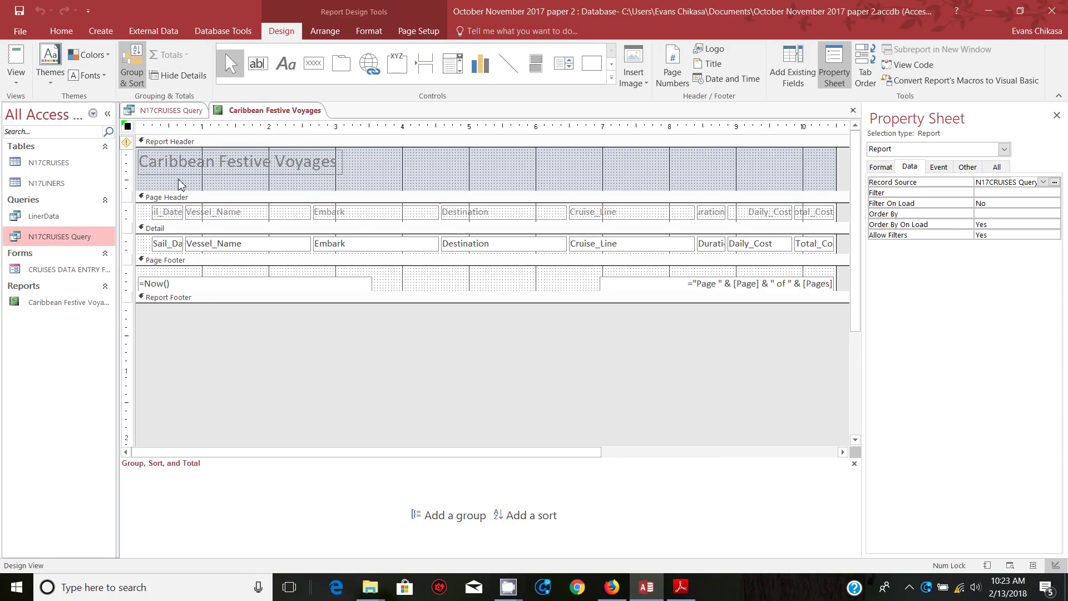
left_click(16, 78)
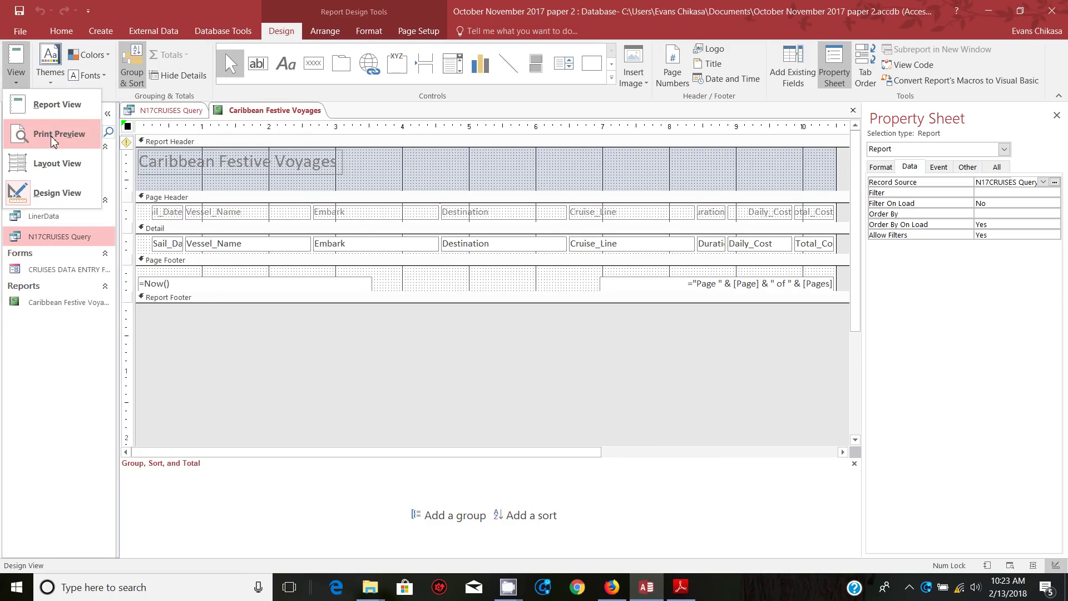
Show the report with its data in Report View, then switch it to Layout View.
left_click(44, 113)
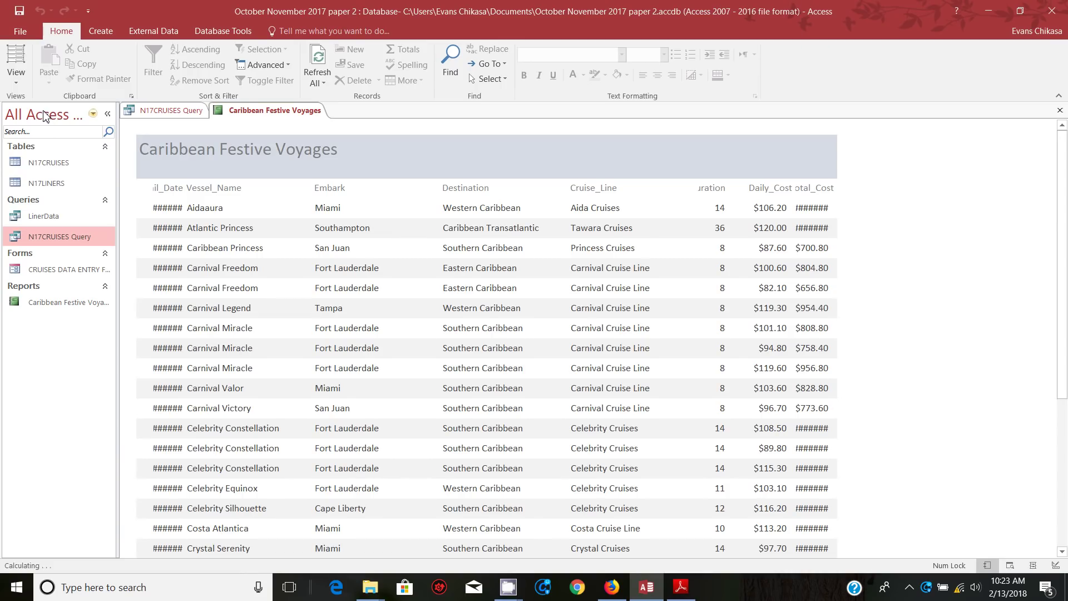
left_click(17, 81)
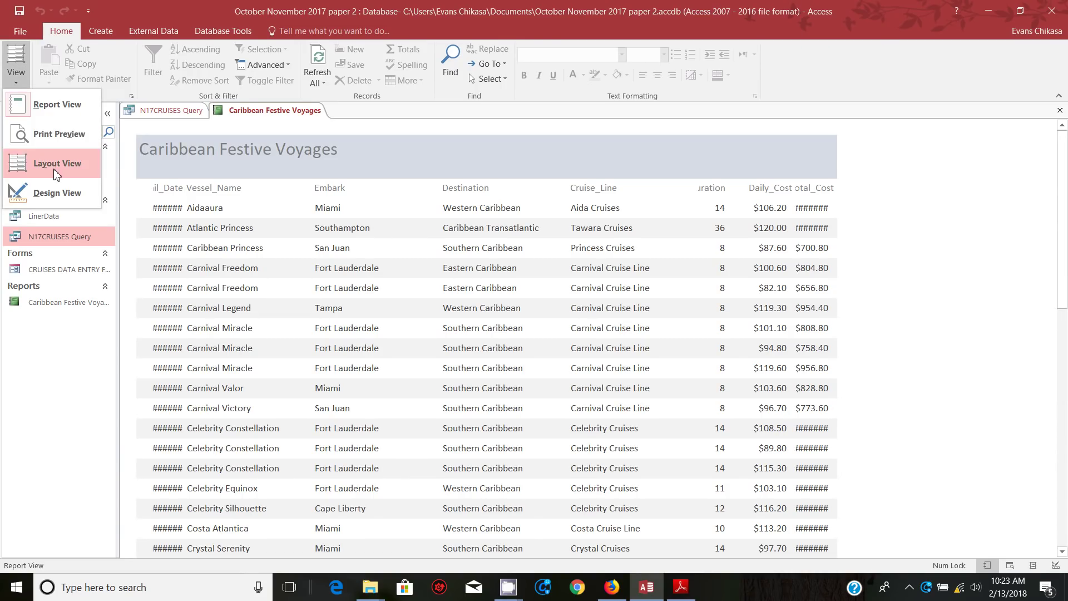
left_click(56, 174)
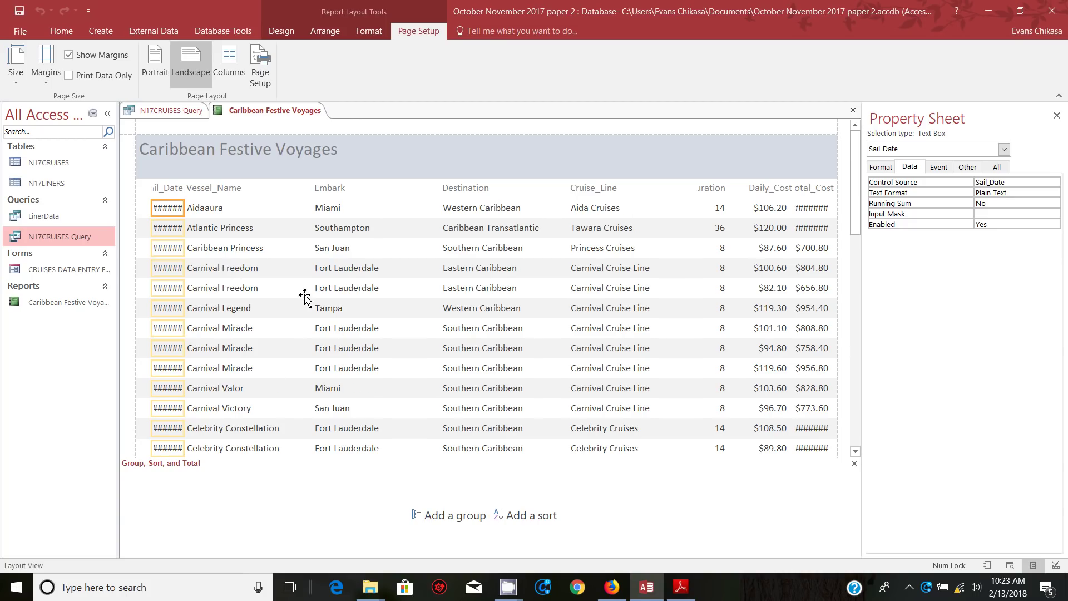
scroll(309, 322, "down", 10)
scroll(313, 310, "down", 5)
scroll(342, 302, "up", 8)
scroll(345, 294, "up", 8)
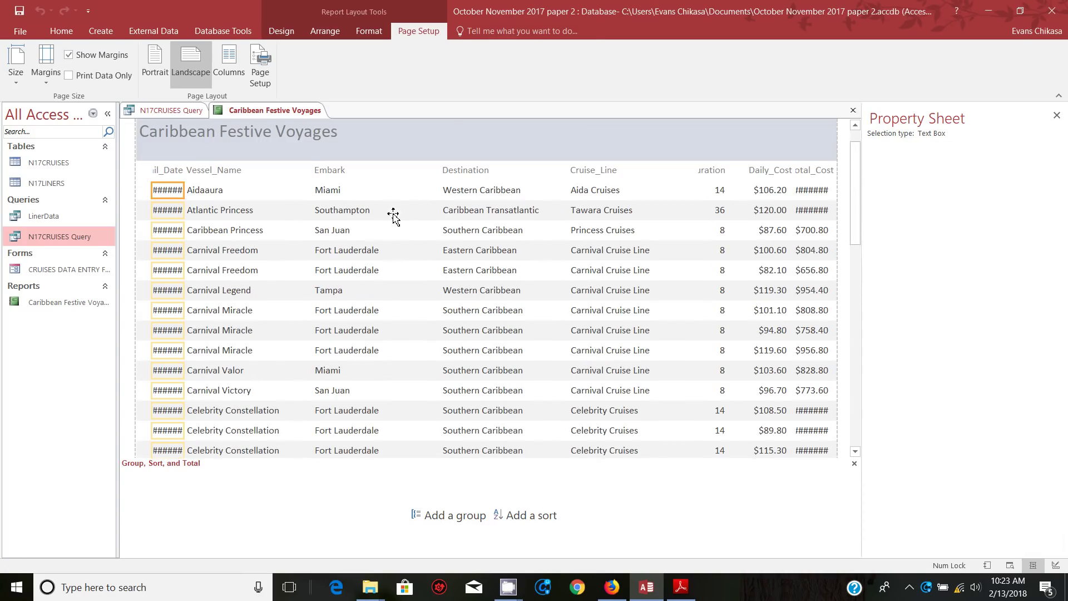
Narrow the Embark column's heading and values from its left edge.
left_click(368, 192)
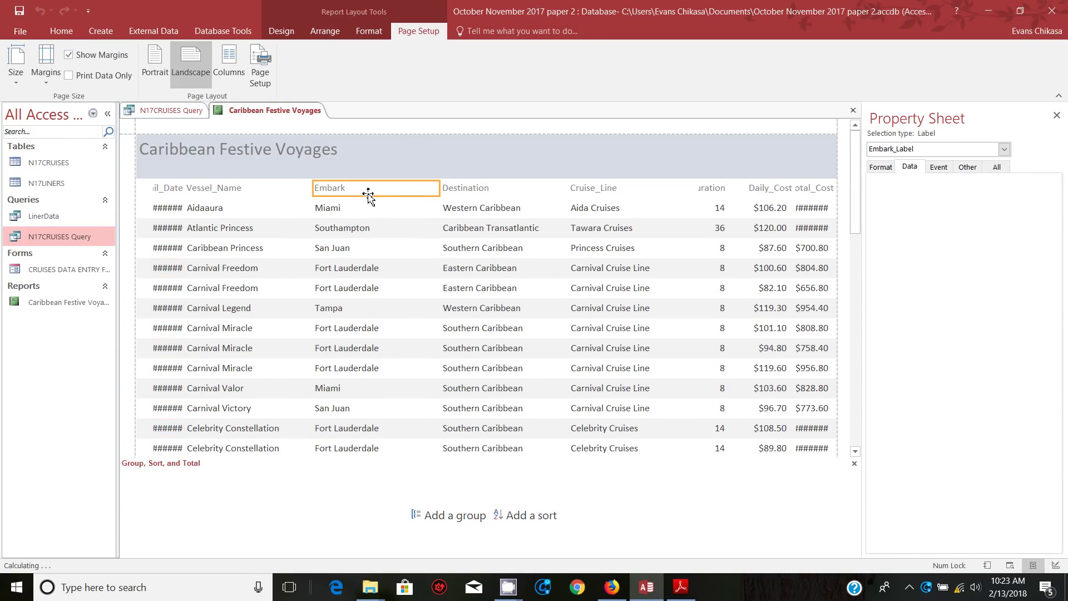
left_click(373, 214, "shift")
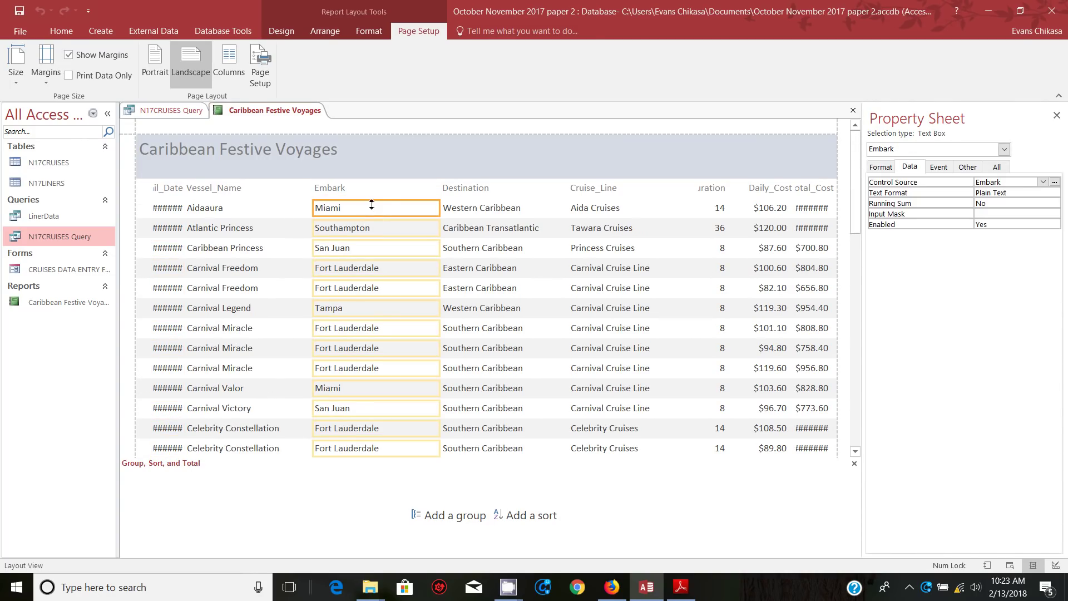
left_click_drag(315, 191, 348, 199)
scroll(399, 277, "down", 5)
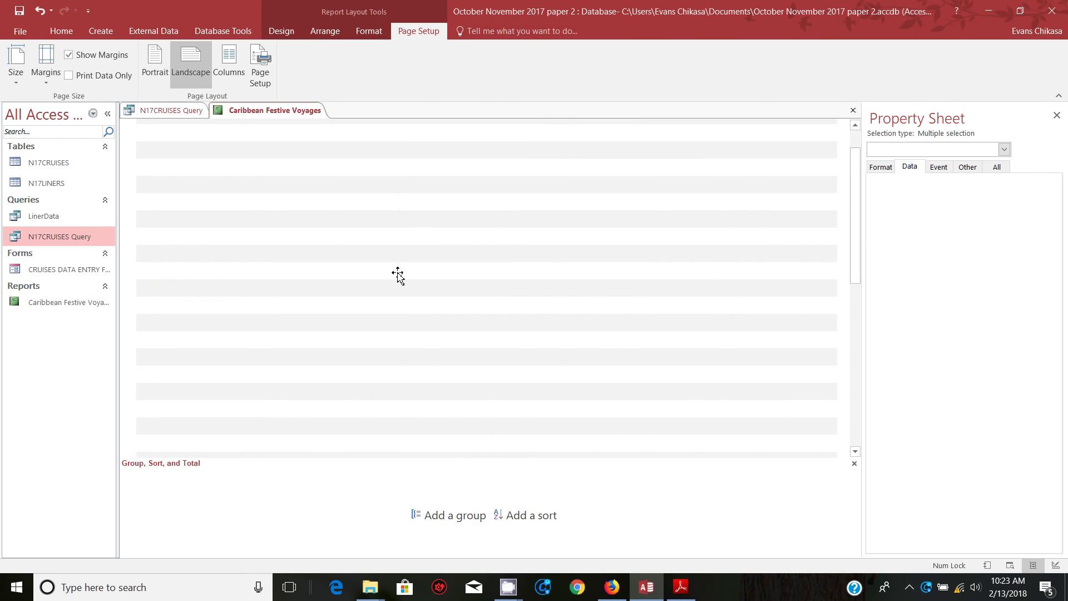
scroll(400, 276, "down", 4)
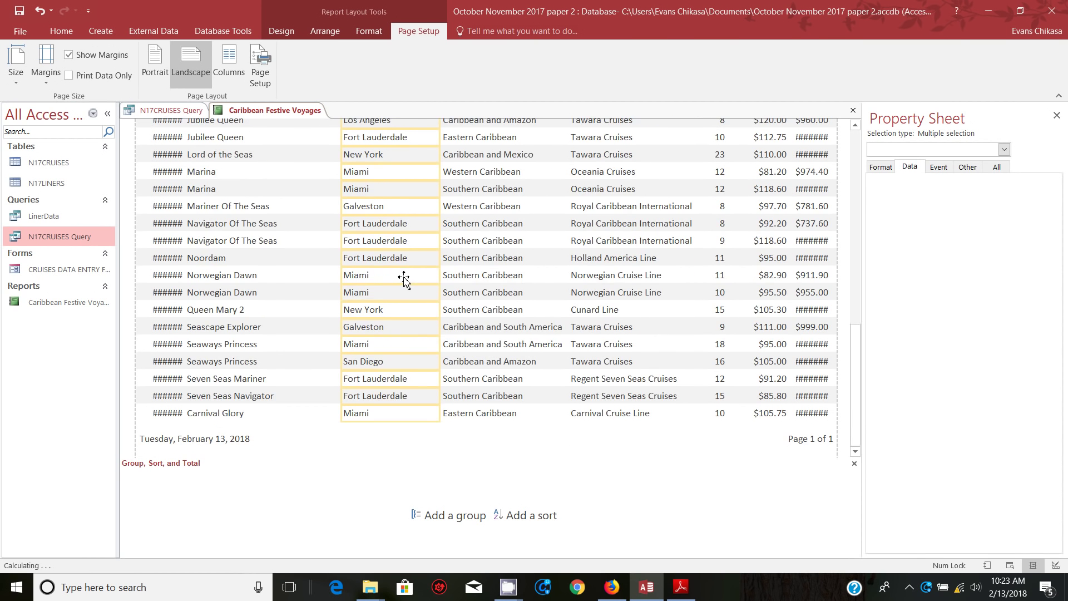
scroll(406, 276, "up", 2)
scroll(408, 271, "up", 6)
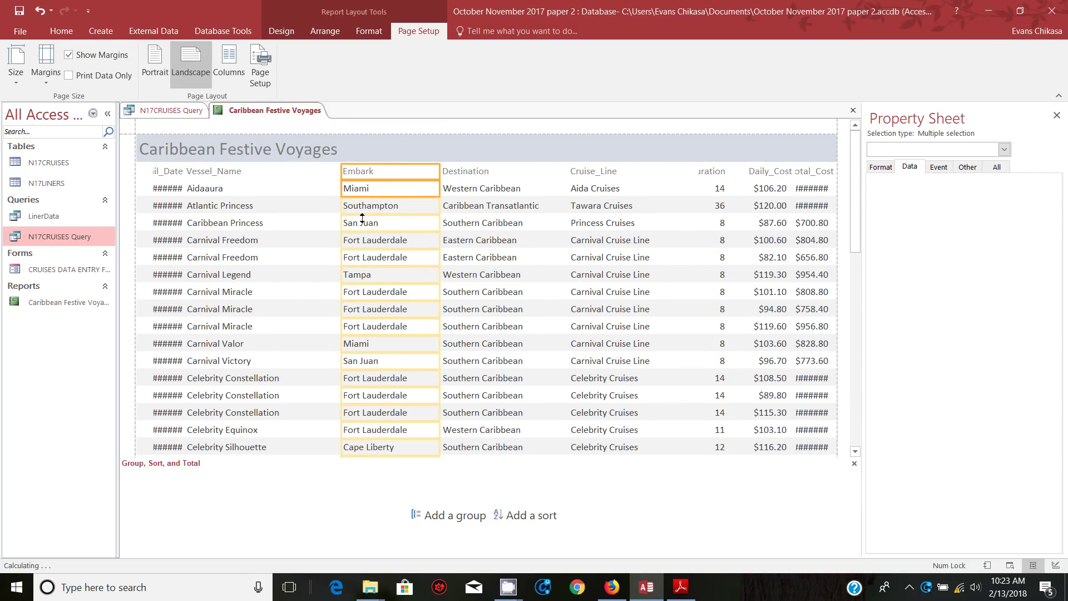
left_click_drag(345, 176, 355, 183)
scroll(377, 289, "down", 5)
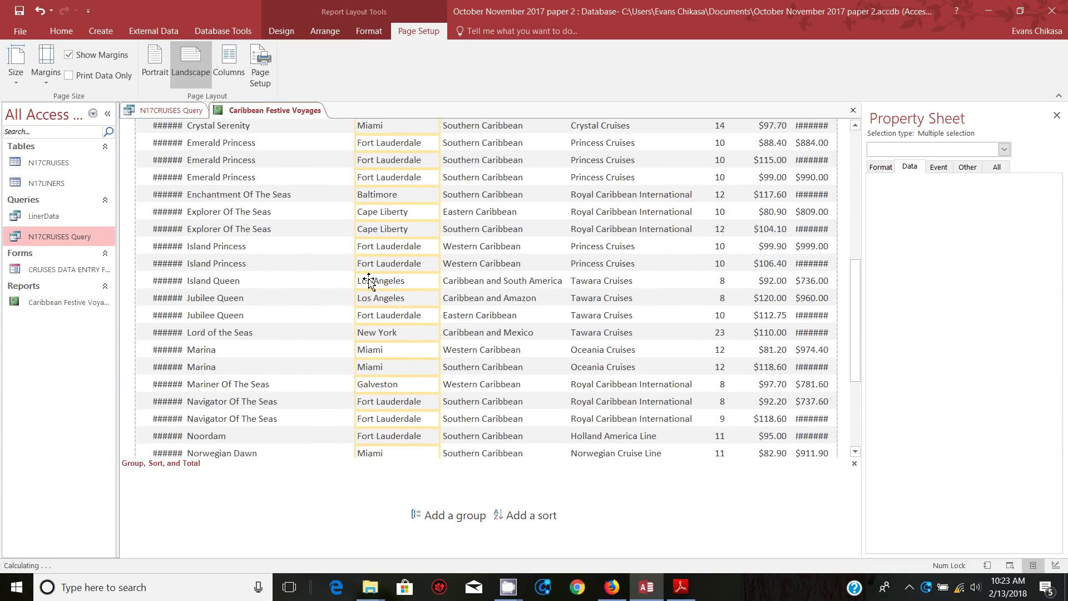
scroll(274, 281, "up", 5)
Shift the Vessel_Name column right toward Embark and narrow it from its left side.
left_click(251, 149)
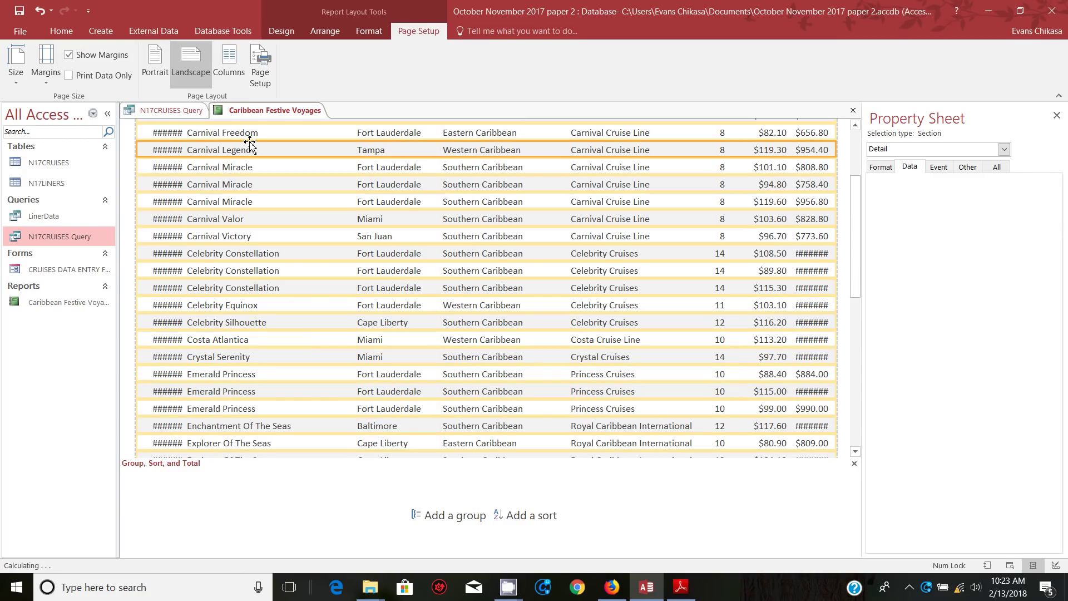
left_click(255, 134)
scroll(274, 225, "up", 3)
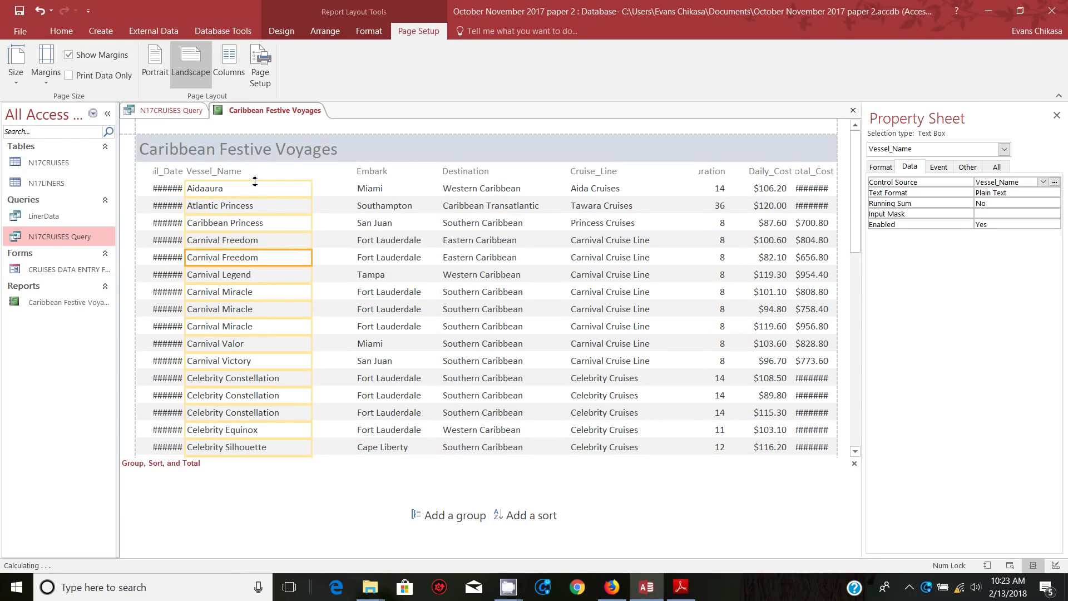
left_click(255, 174, "ctrl")
left_click_drag(255, 173, 288, 178)
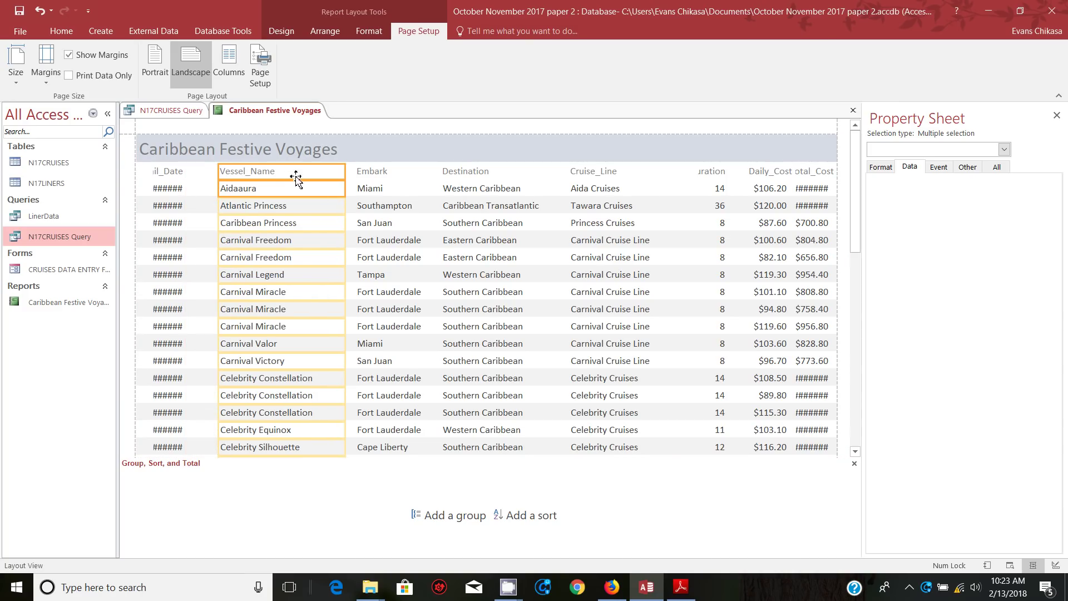
mouse_move(221, 177)
left_mouse_down()
mouse_move(250, 186)
mouse_move(234, 178)
left_mouse_up()
scroll(287, 262, "down", 4)
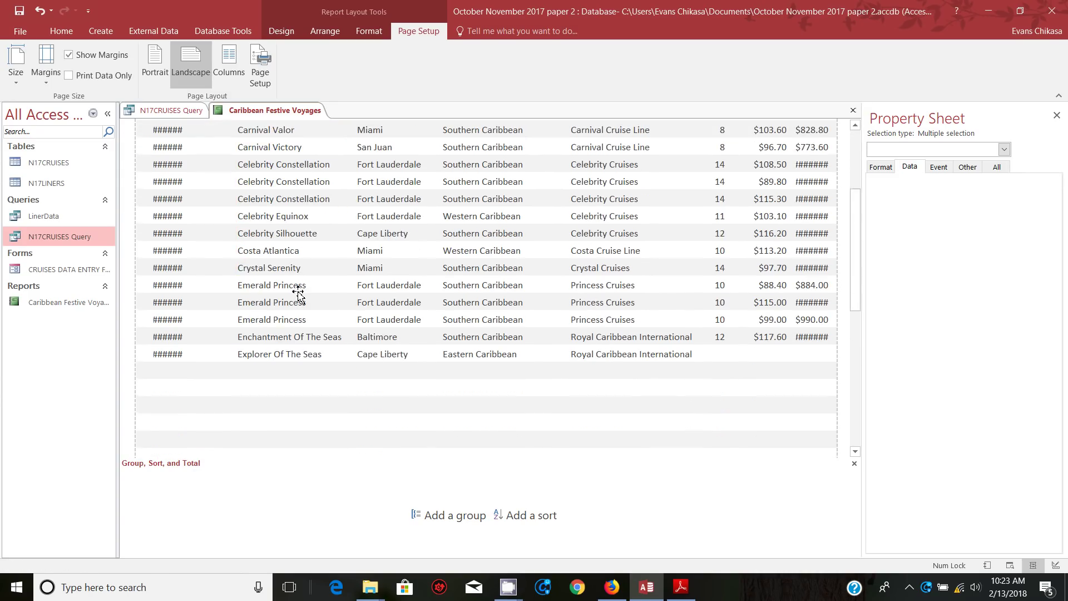
scroll(298, 292, "down", 3)
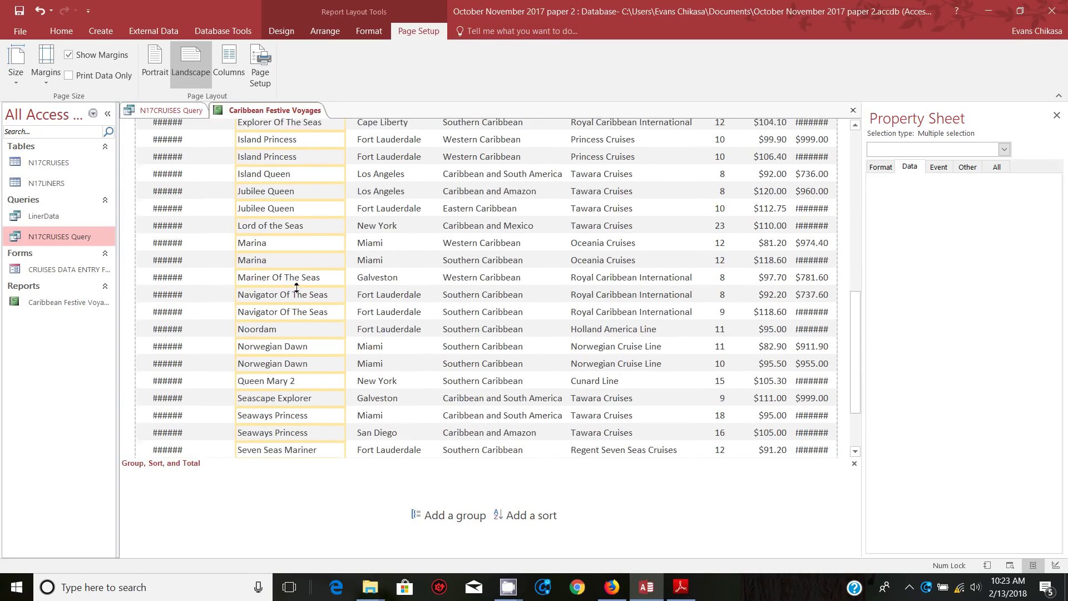
scroll(296, 288, "down", 3)
scroll(289, 284, "up", 5)
scroll(282, 282, "up", 5)
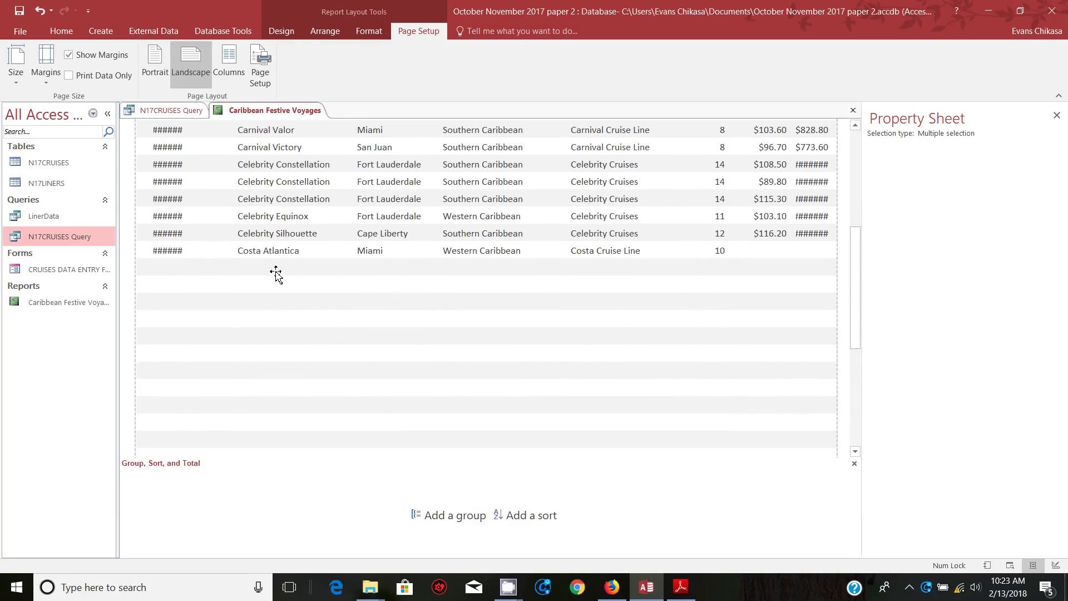
Widen Sail_Date so full dates like 13-Dec-17 show, then widen Vessel_Name slightly leftward.
left_click(182, 177)
left_click(175, 190, "ctrl")
left_click_drag(185, 174, 199, 174)
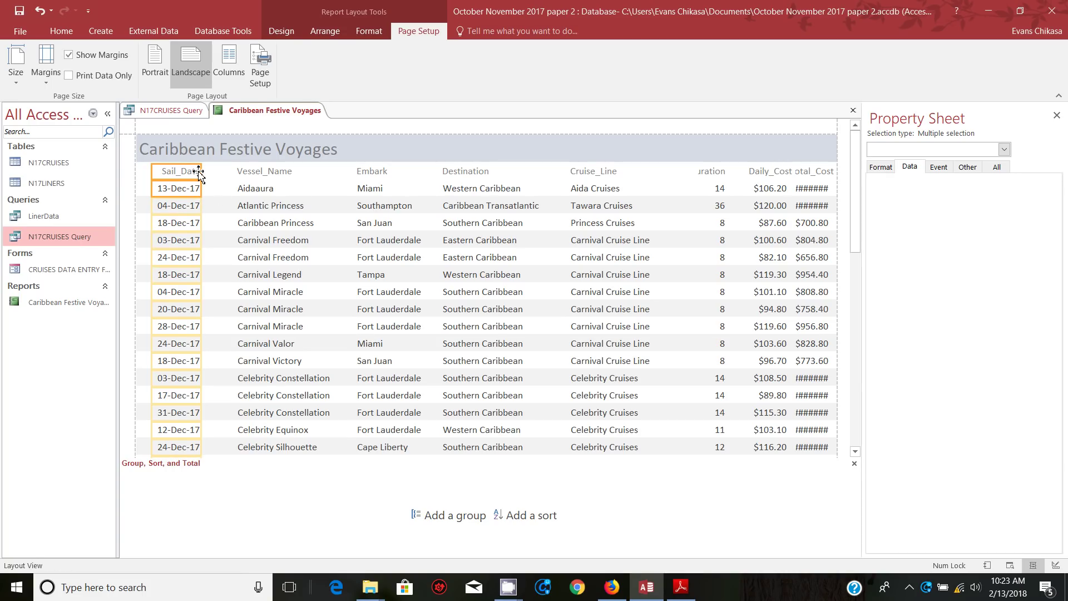
left_click(221, 228)
left_click(265, 188)
left_click(263, 173, "ctrl")
left_click_drag(239, 178, 229, 177)
scroll(285, 287, "down", 6)
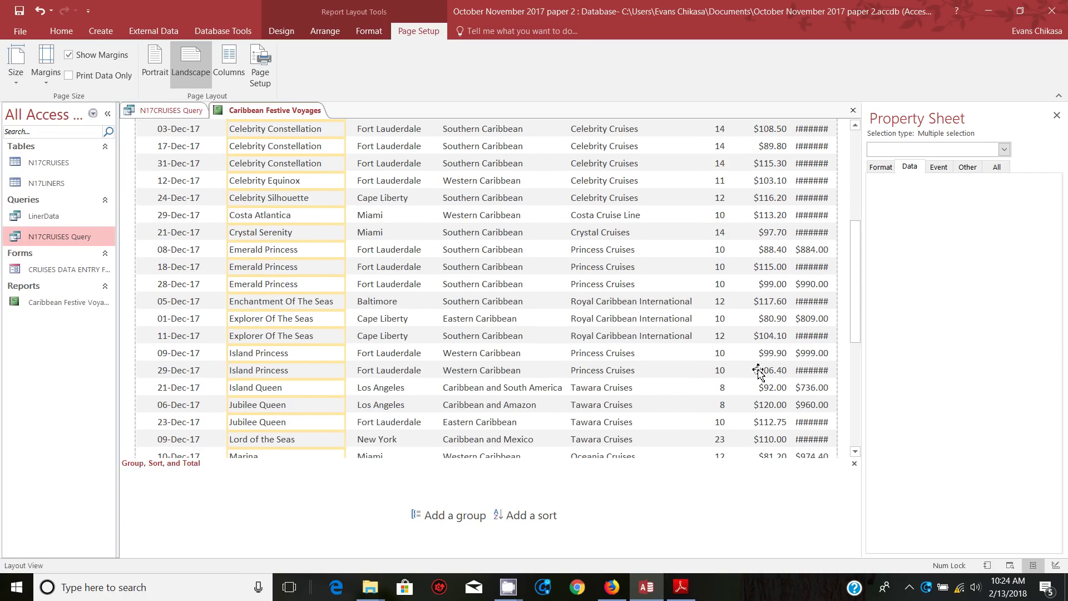
scroll(718, 373, "up", 6)
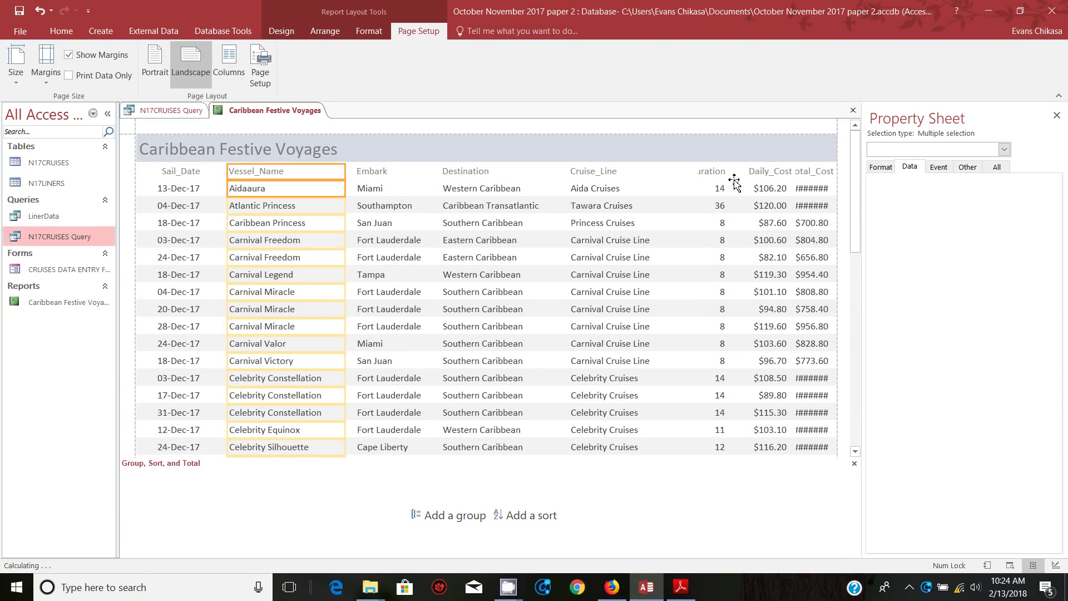
Select the Duration column's heading and values and drag to adjust it.
left_click(712, 174)
left_click(717, 195, "shift")
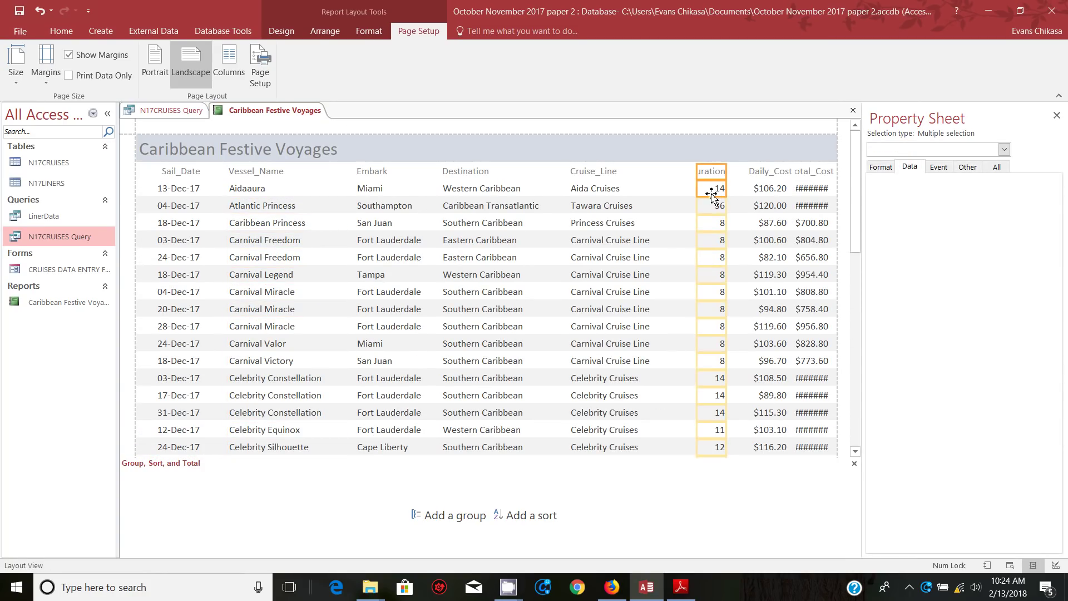
left_click_drag(698, 177, 689, 243)
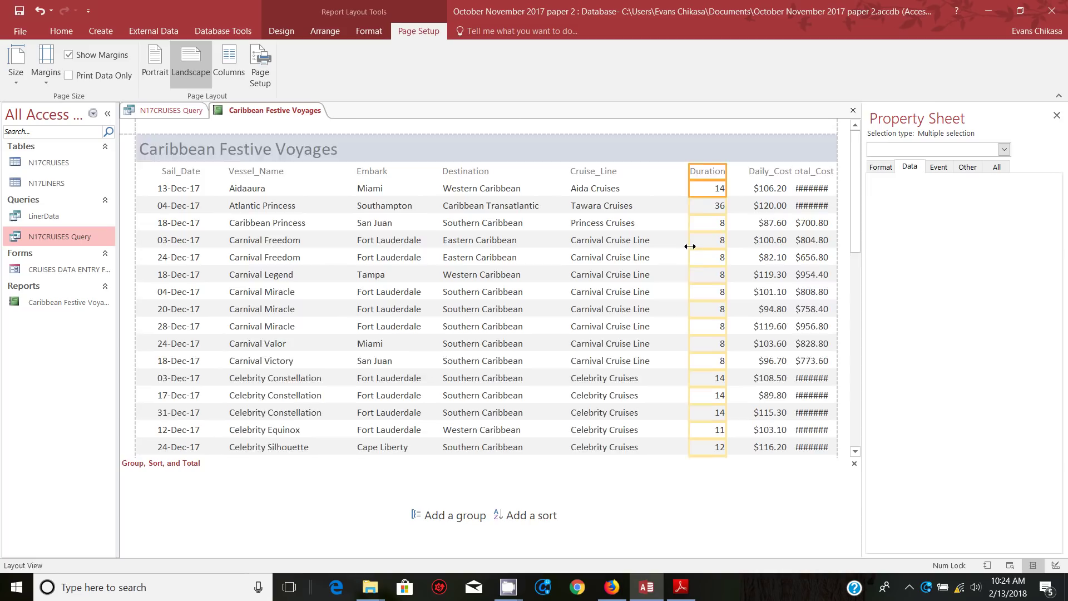
scroll(692, 248, "down", 5)
scroll(696, 253, "up", 5)
scroll(709, 250, "down", 6)
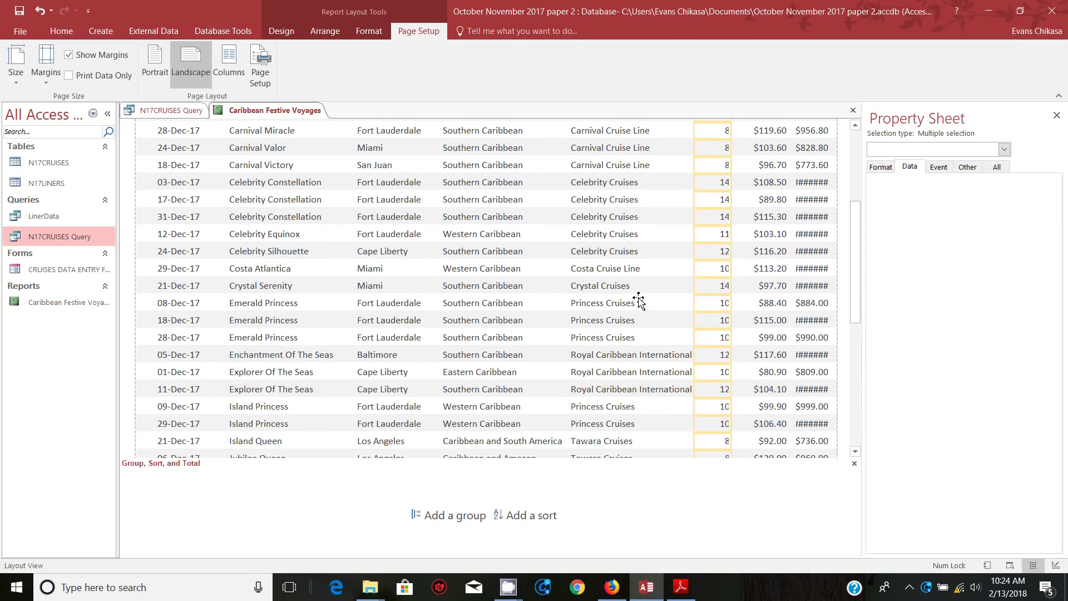
scroll(606, 337, "down", 3)
scroll(654, 349, "down", 3)
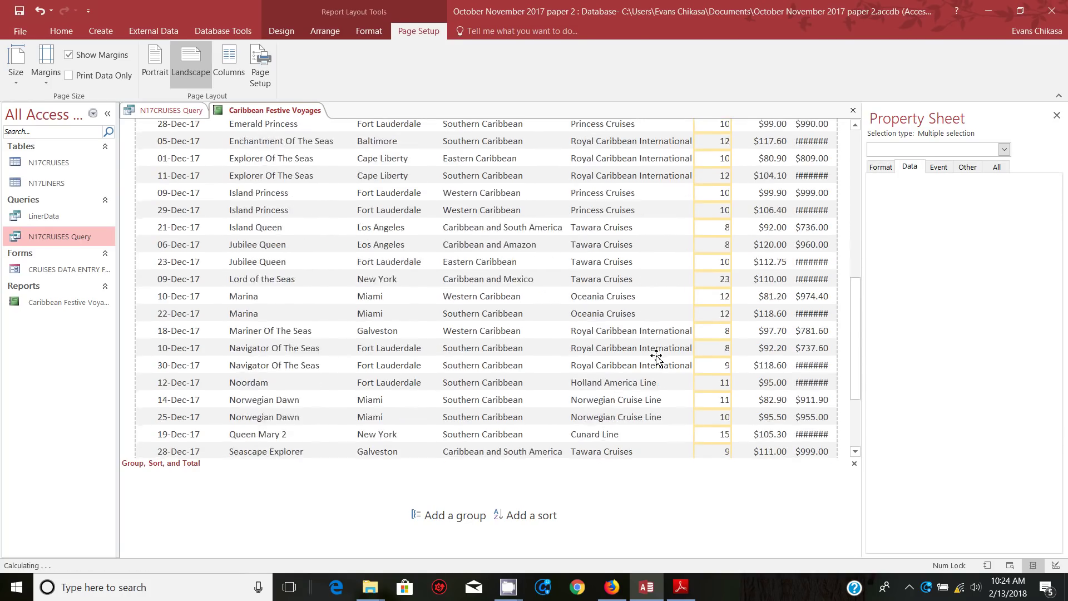
scroll(670, 341, "up", 10)
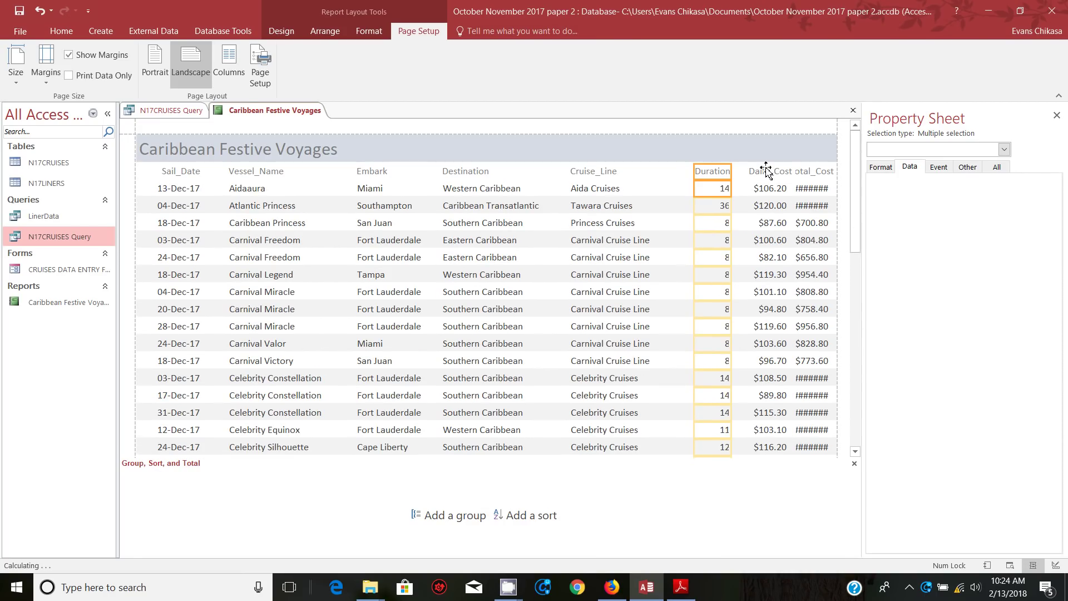
Narrow the Daily_Cost heading and values so Duration's heading and numbers show fully.
left_click(767, 175)
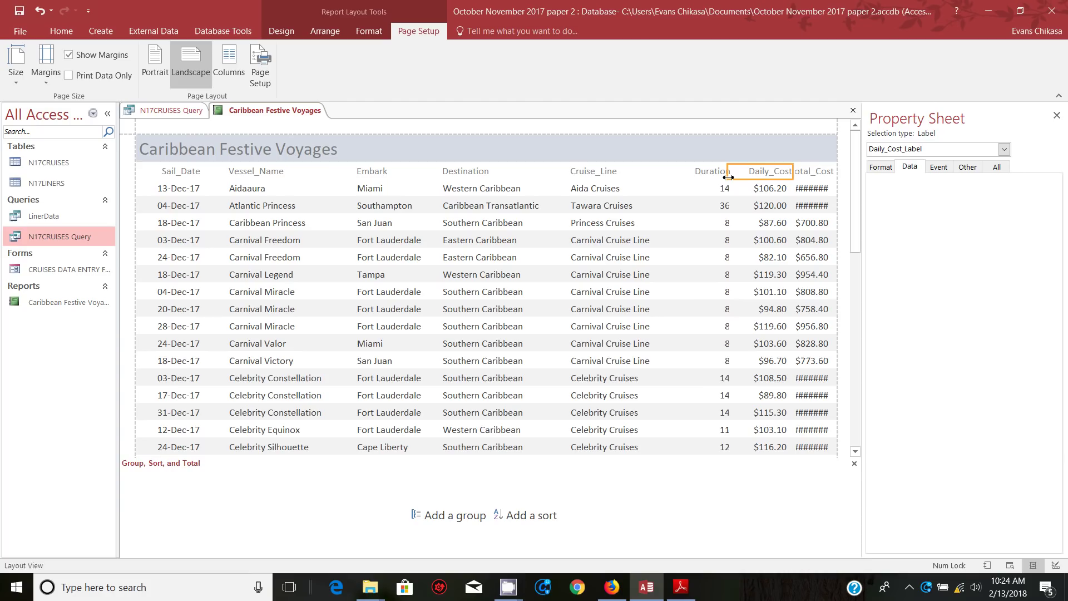
left_click_drag(728, 177, 742, 180)
left_click(766, 195)
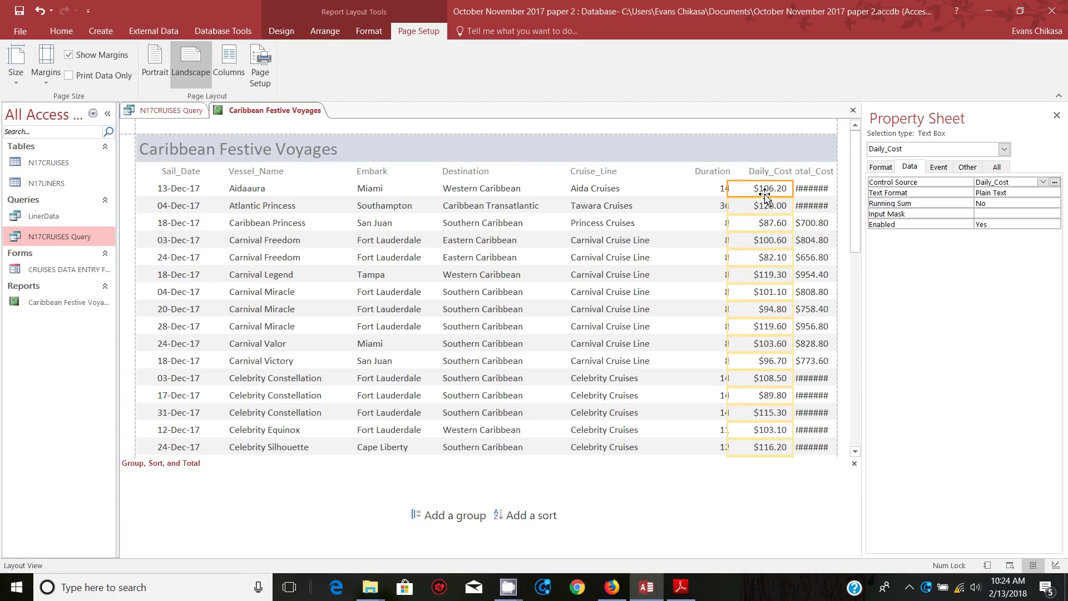
left_click_drag(732, 191, 738, 191)
scroll(769, 309, "down", 15)
scroll(768, 305, "down", 2)
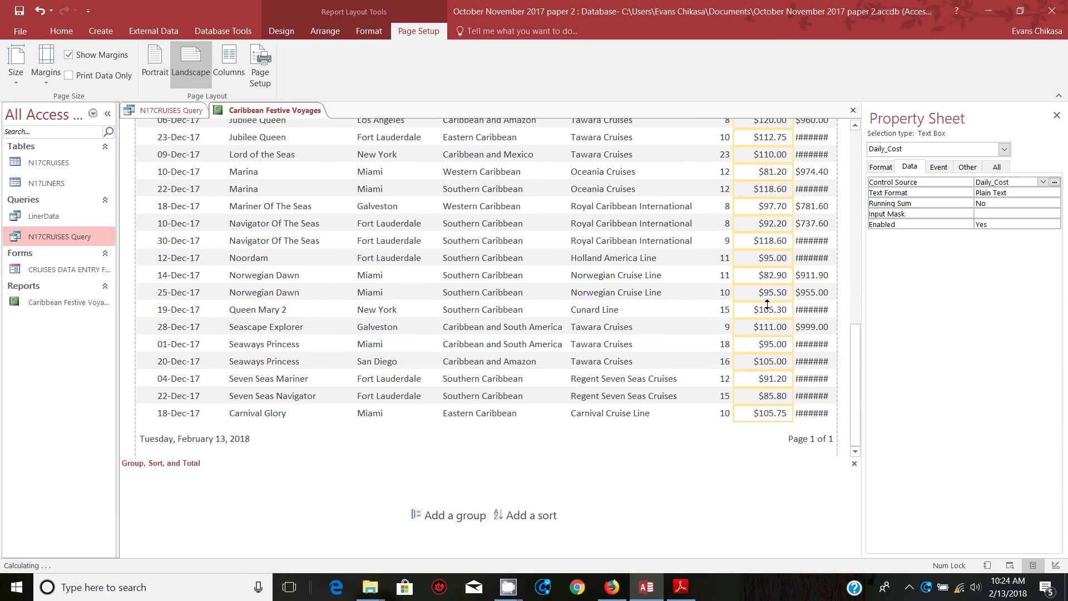
scroll(768, 297, "up", 17)
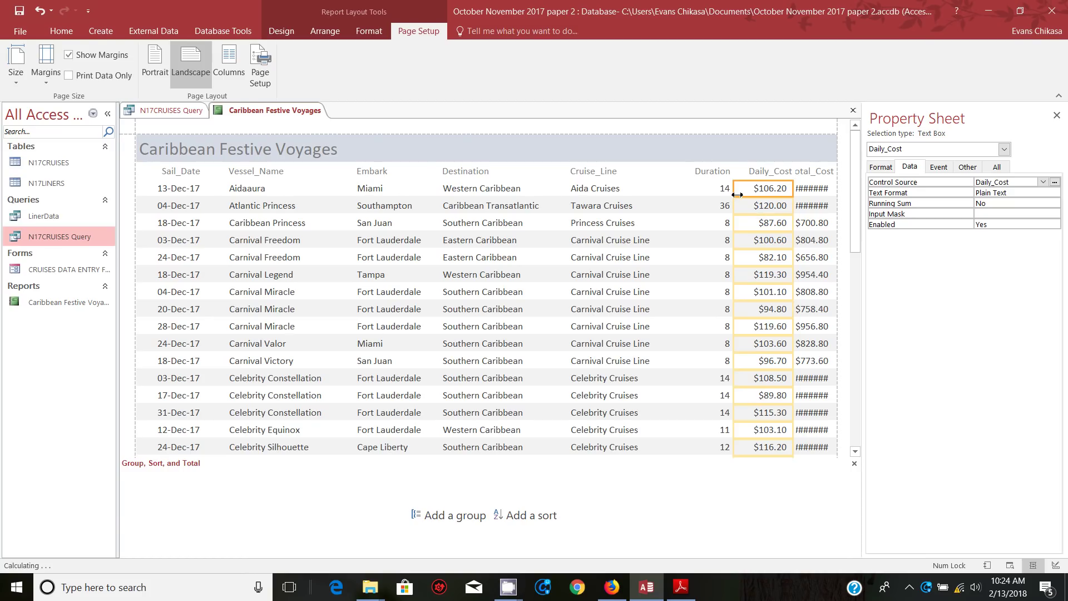
left_click_drag(738, 194, 742, 195)
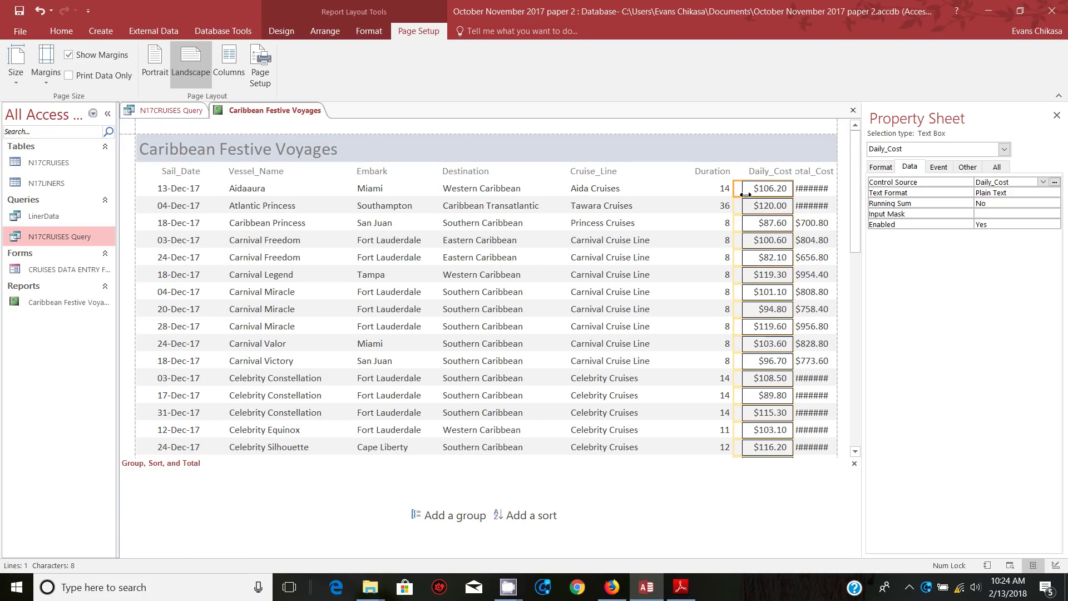
scroll(763, 319, "down", 5)
scroll(763, 319, "down", 6)
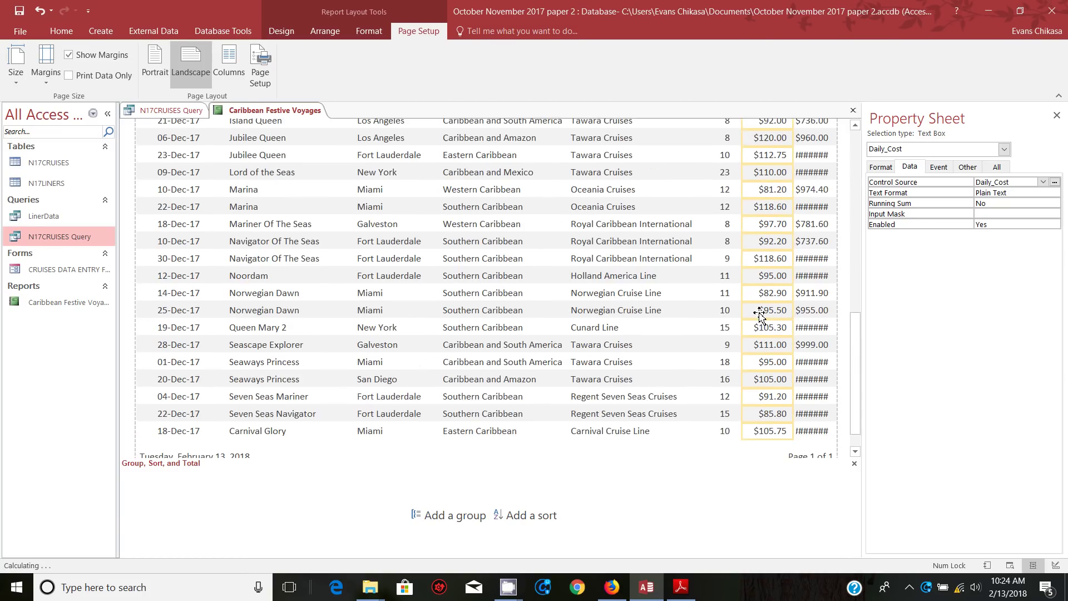
scroll(758, 300, "up", 5)
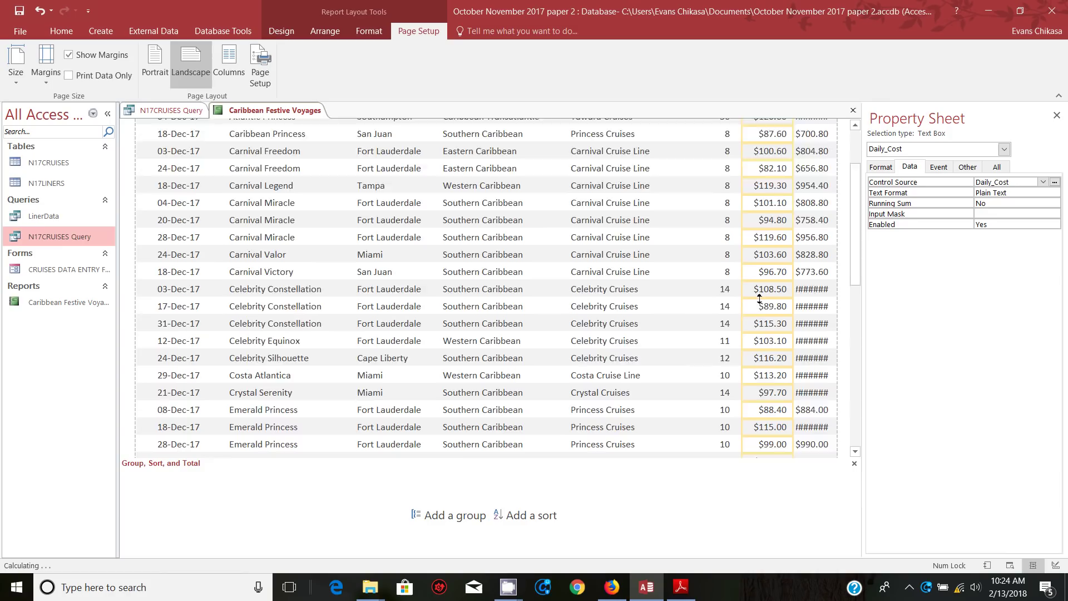
Nudge the whole Daily_Cost column slightly to the left.
left_click(766, 175)
left_click(767, 183)
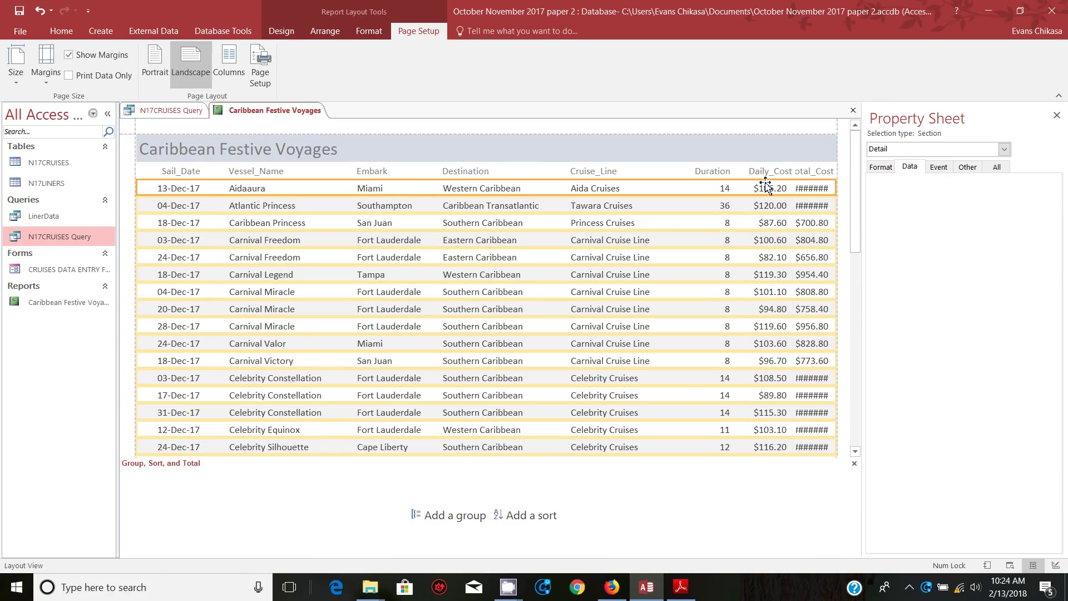
left_click(767, 190)
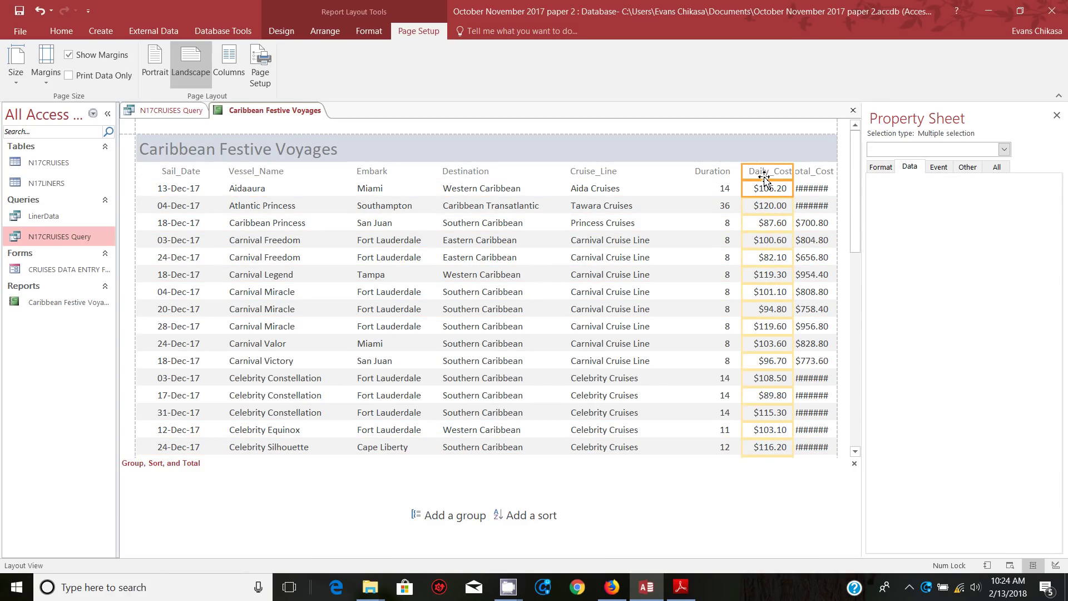
left_click_drag(764, 178, 760, 178)
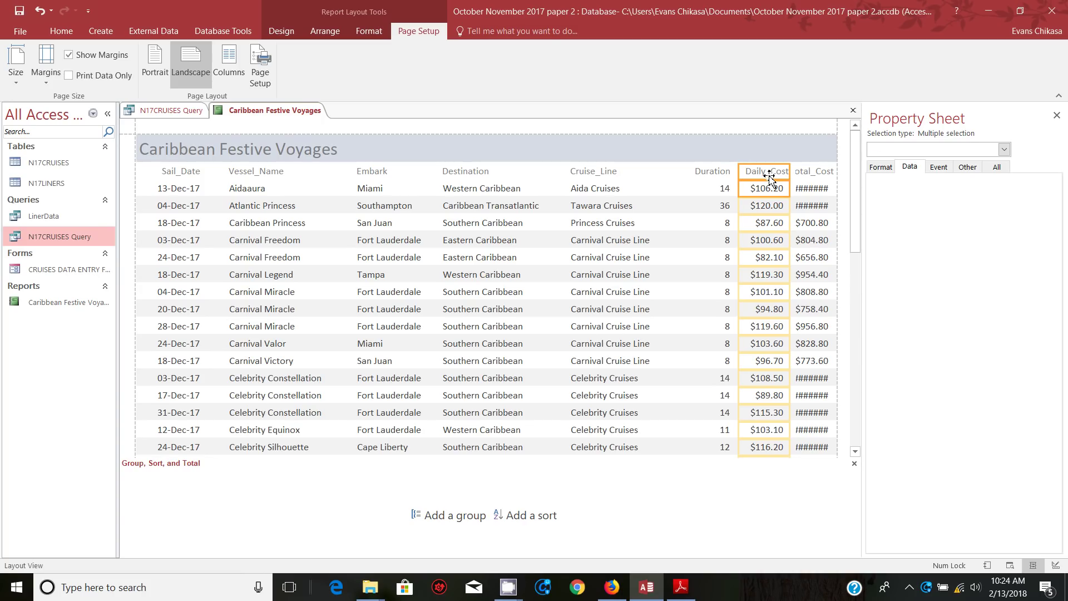
left_click(767, 184)
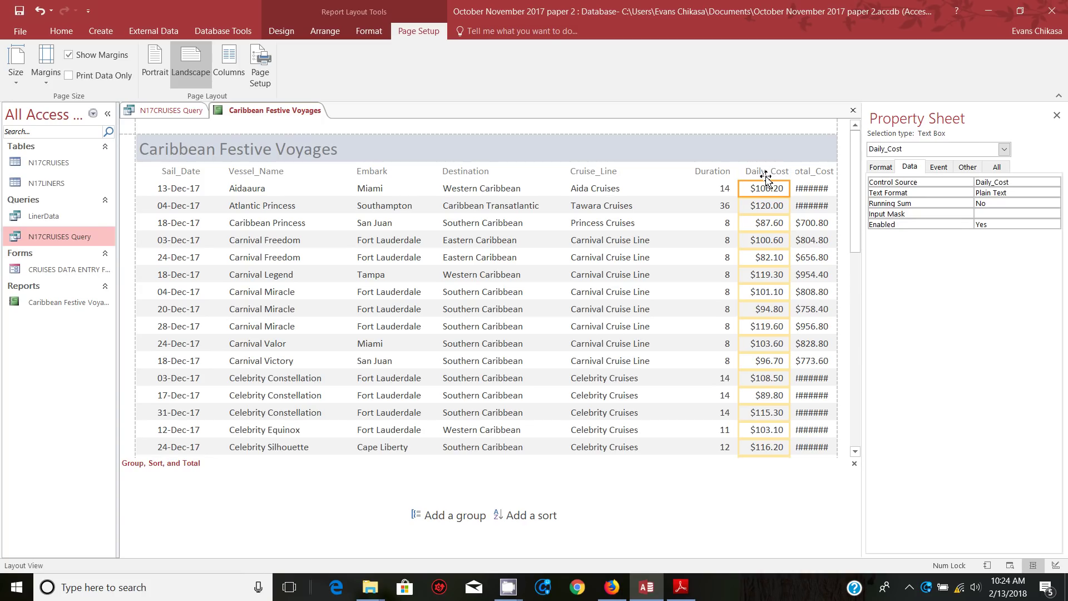
left_click(828, 173)
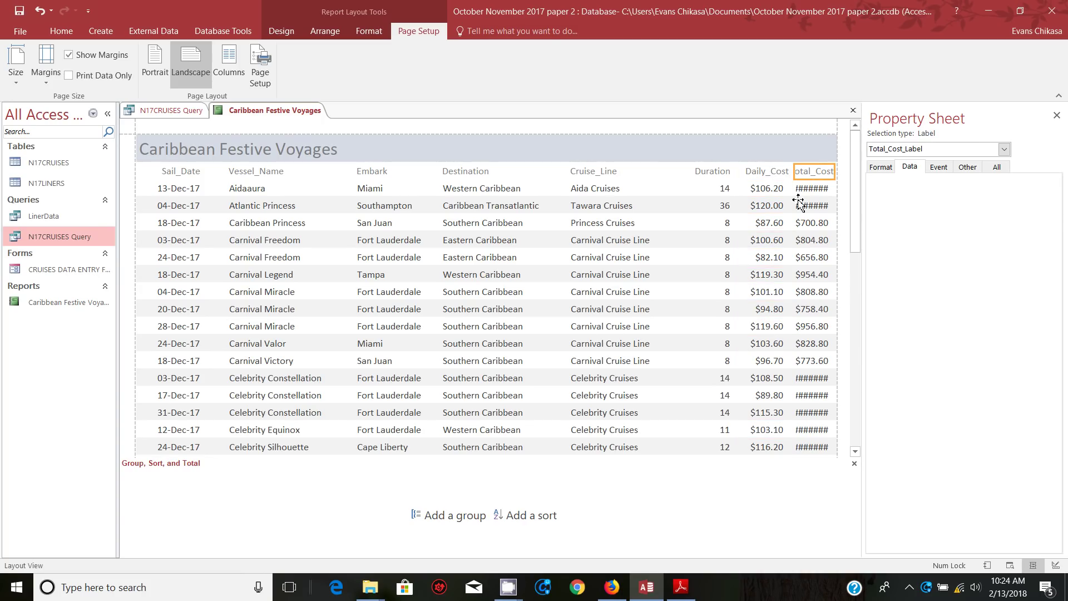
Move the Vessel_Name column left to close the gap.
scroll(367, 348, "down", 2)
scroll(367, 346, "down", 5)
scroll(378, 303, "up", 5)
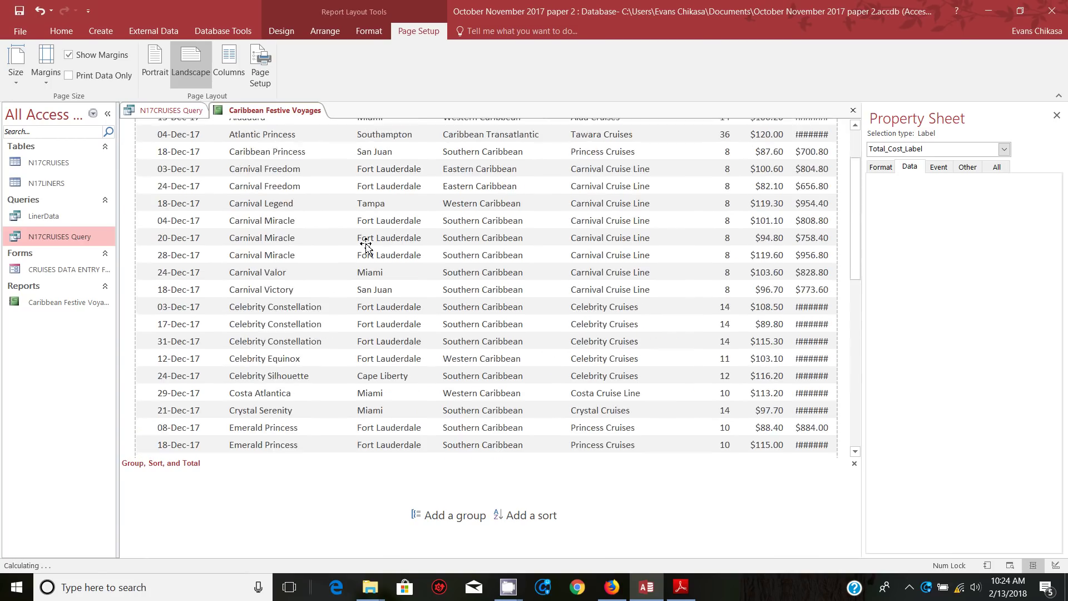
scroll(366, 245, "up", 2)
left_click(259, 171)
left_click(269, 191, "shift")
left_click_drag(267, 172, 251, 176)
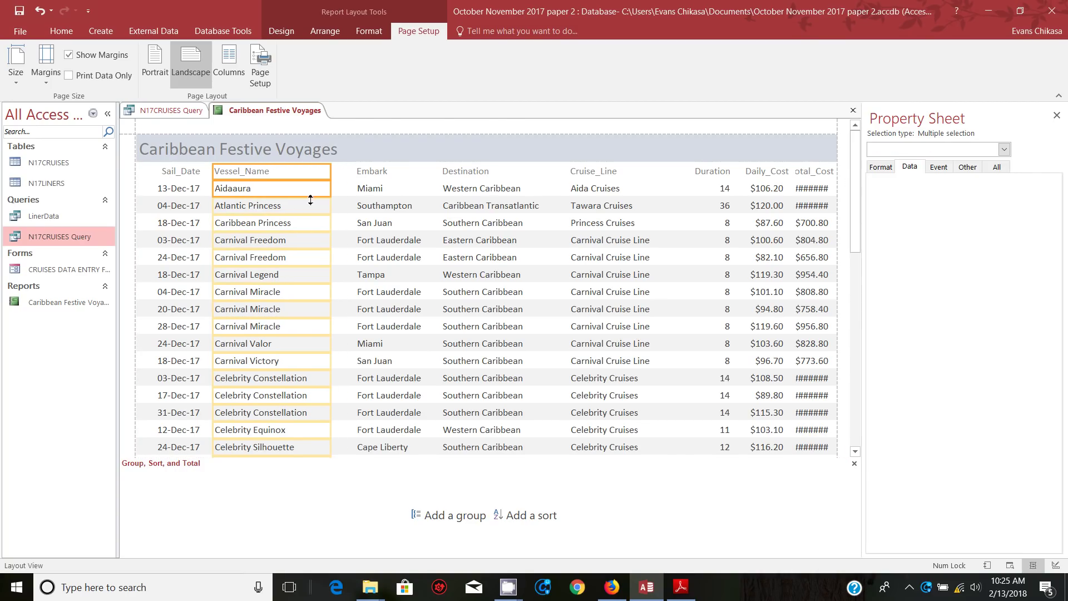
scroll(287, 282, "down", 2)
scroll(288, 282, "up", 2)
Select the Embark and Destination columns together and drag them left.
left_click(383, 173)
left_click(386, 194, "shift")
left_click(481, 197)
left_click(502, 173)
left_click(485, 190, "shift")
left_click(387, 174, "shift")
left_click(394, 208, "shift")
left_click_drag(360, 178, 332, 178)
scroll(384, 298, "down", 5)
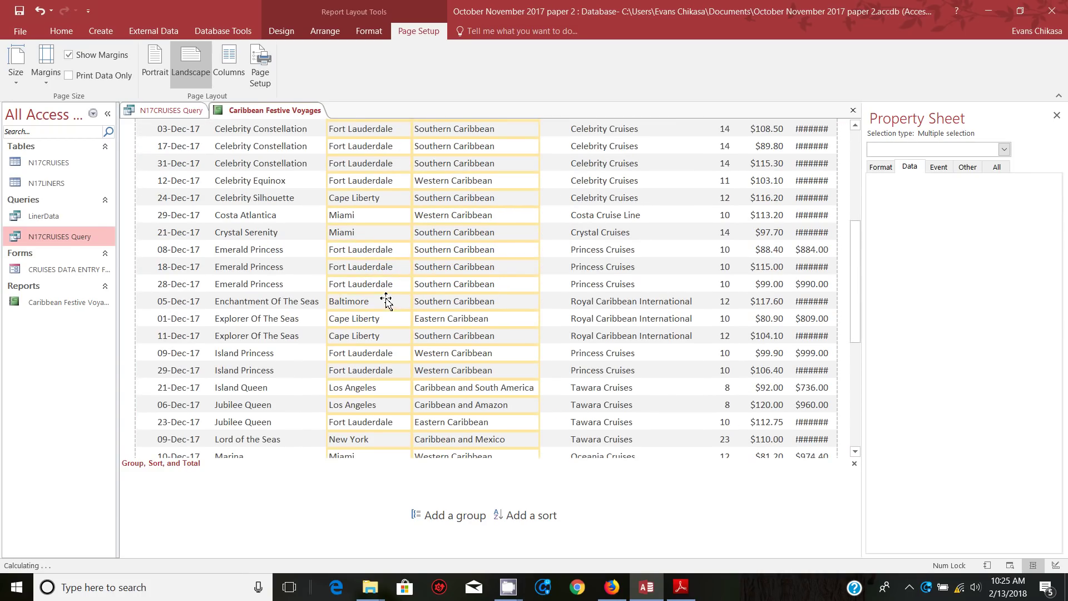
scroll(573, 278, "up", 5)
Move the Cruise_Line, Duration and Daily_Cost columns left as one group.
left_click(592, 173)
left_click(606, 195, "shift")
left_click(713, 171, "shift")
left_click(723, 189, "shift")
left_click(756, 174, "shift")
left_click(758, 190, "shift")
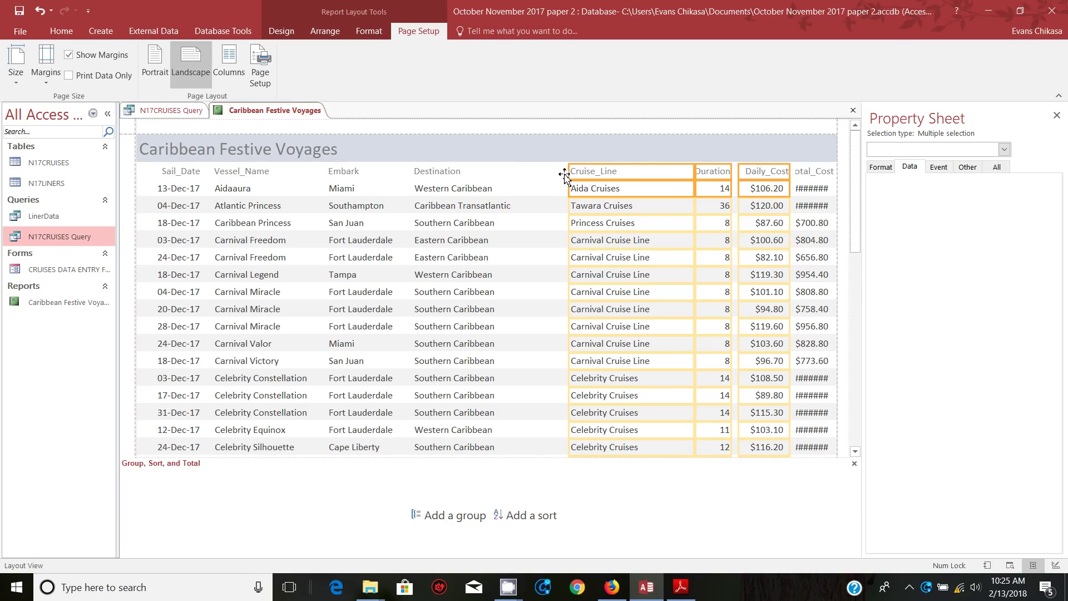
left_click_drag(566, 176, 543, 176)
scroll(565, 302, "down", 3)
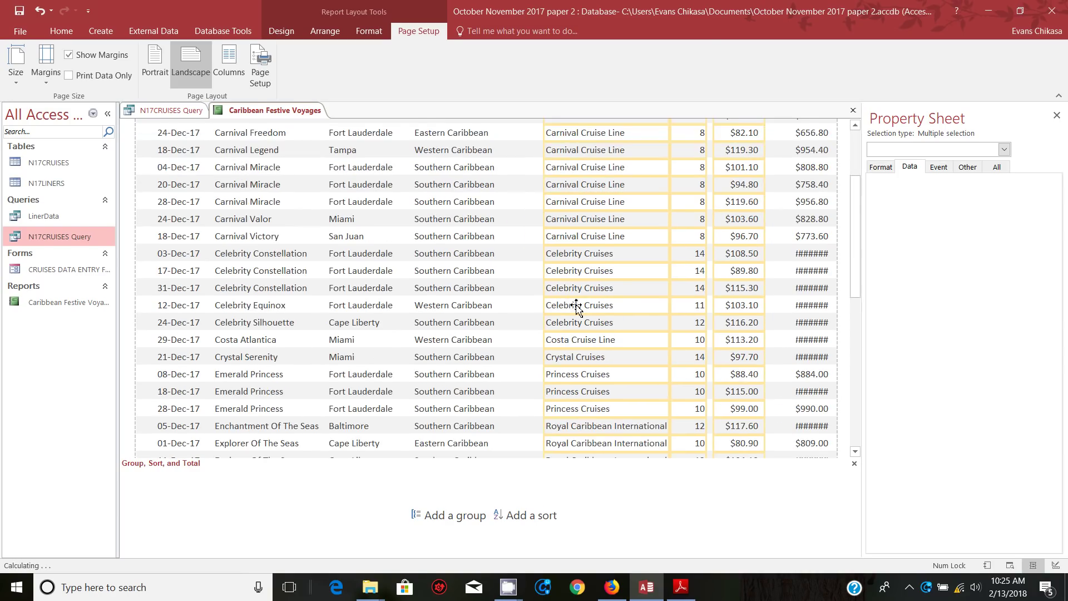
scroll(576, 295, "down", 10)
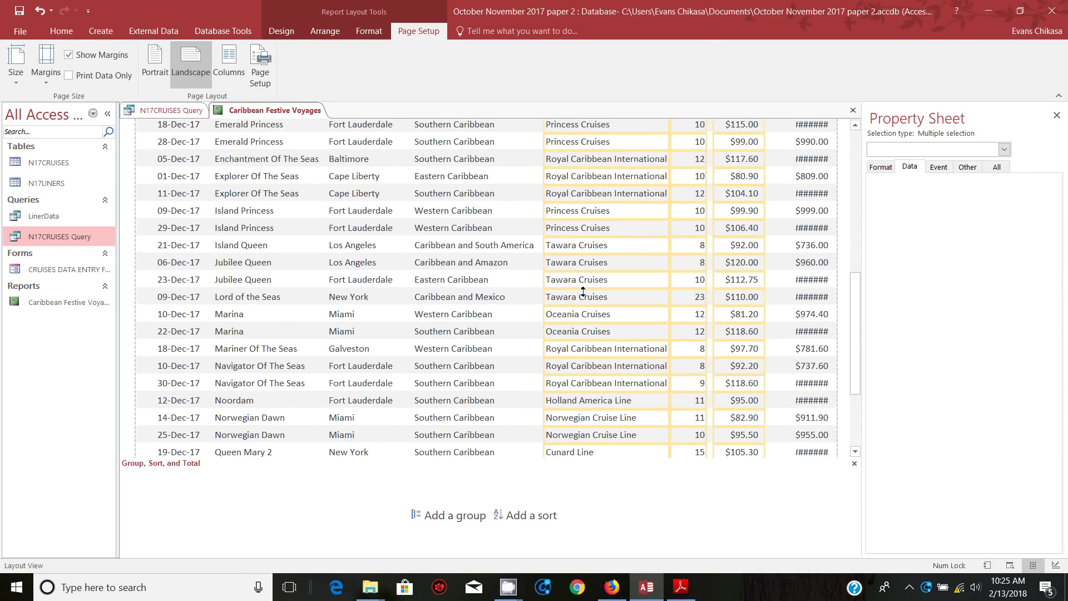
scroll(583, 291, "up", 3)
left_click(576, 370)
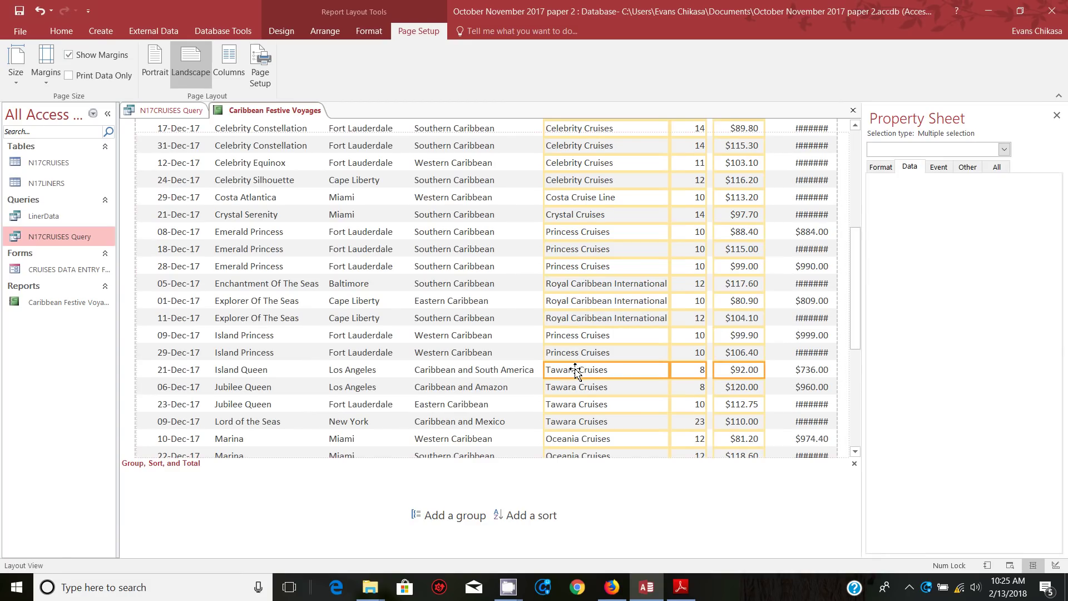
left_click_drag(575, 370, 570, 370)
left_click(781, 314)
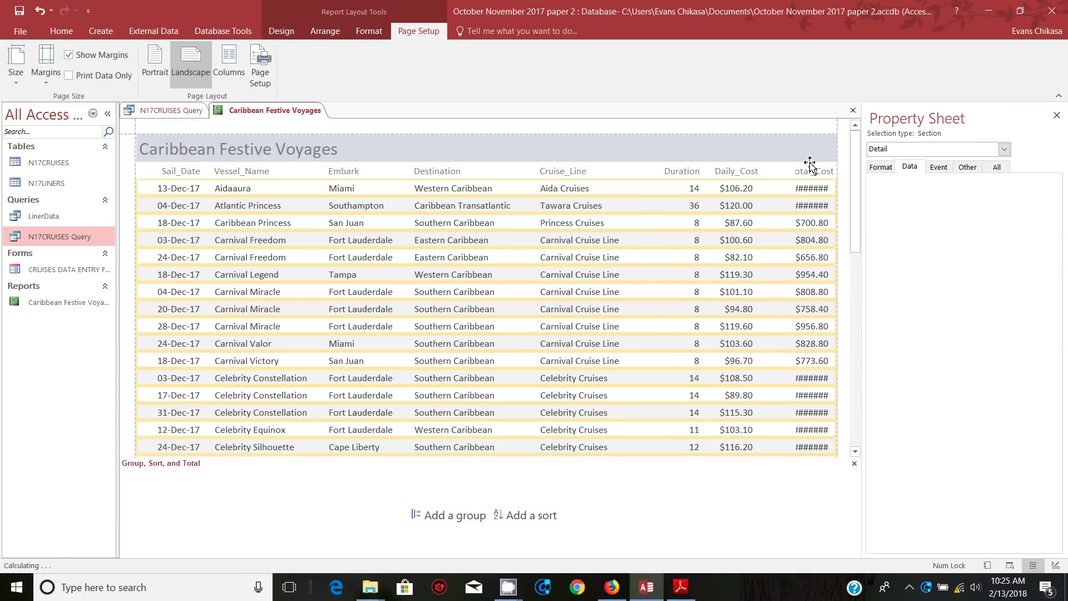
Widen Total_Cost from its left edge so amounts like $2,530.00 show in full.
left_click(810, 167)
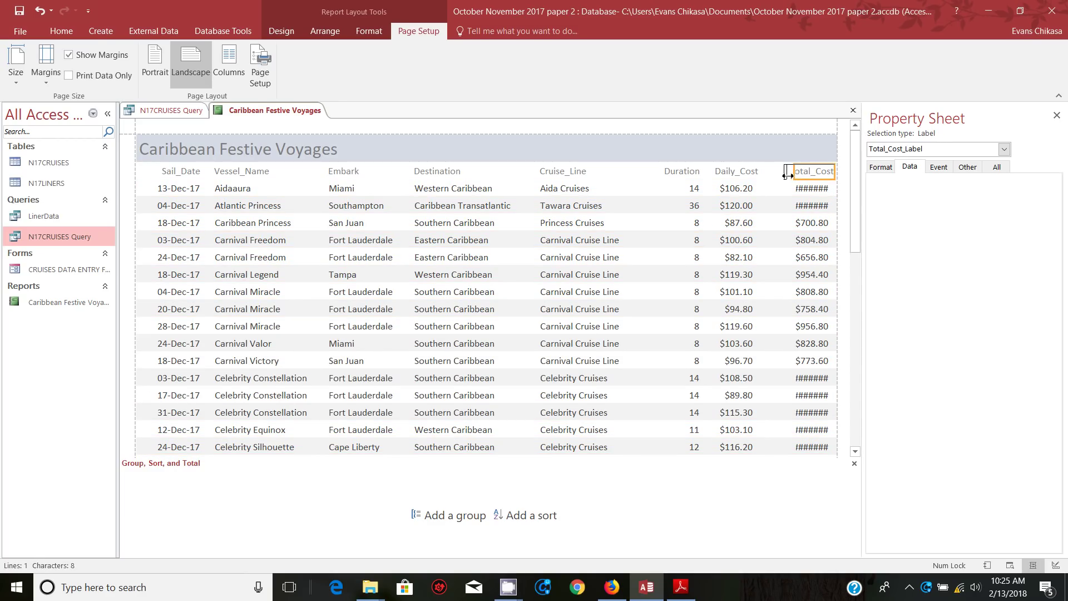
left_click(802, 199)
left_click_drag(792, 192, 784, 198)
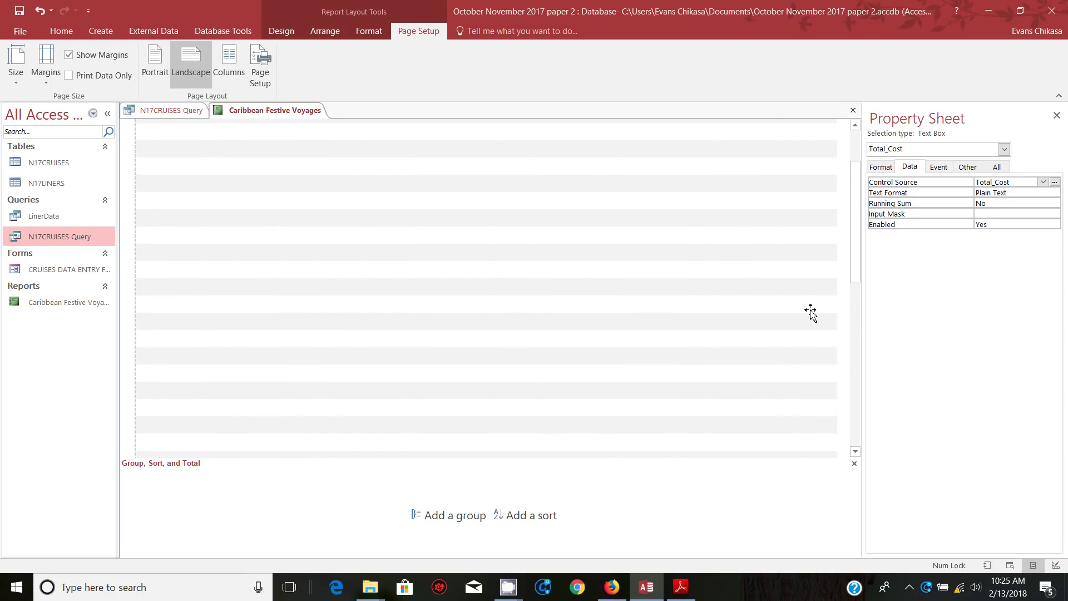
scroll(813, 299, "down", 5)
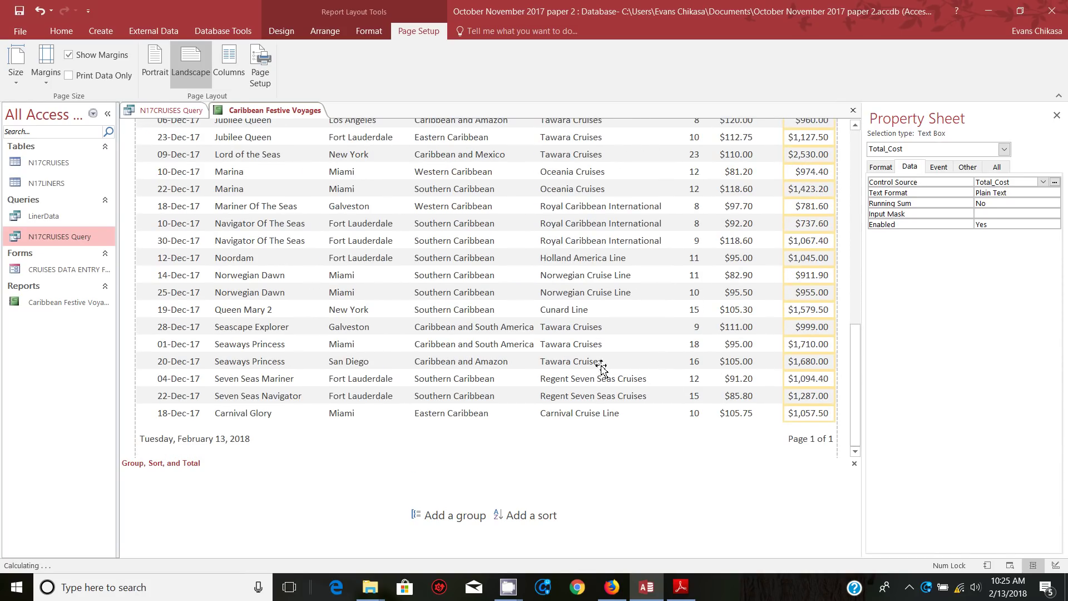
scroll(326, 350, "up", 3)
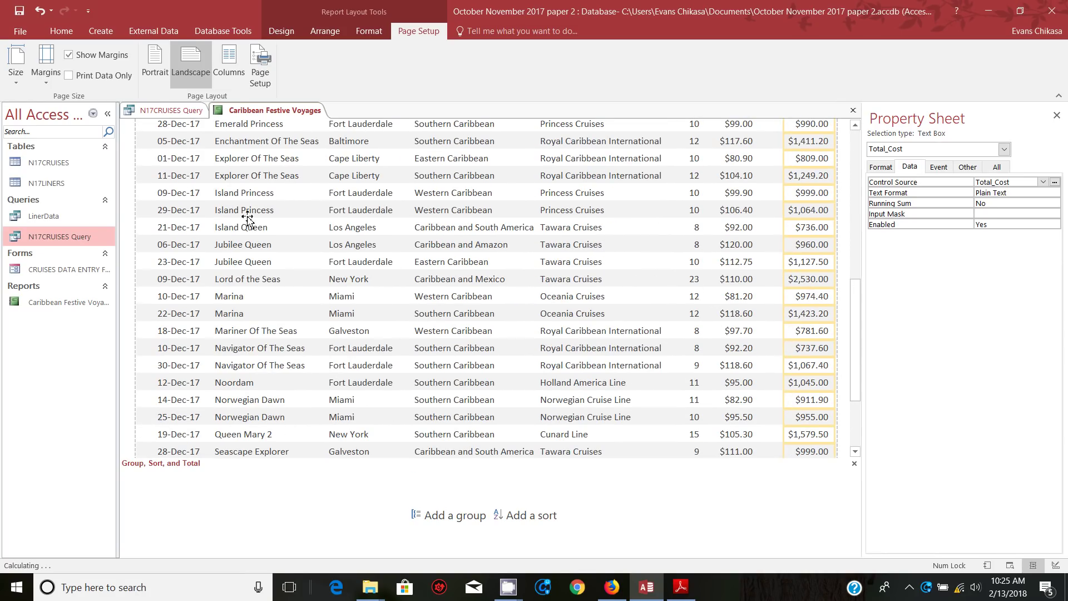
Check the exam PDF's sort requirement: Duration ascending, then Sail_Date ascending.
left_click(678, 585)
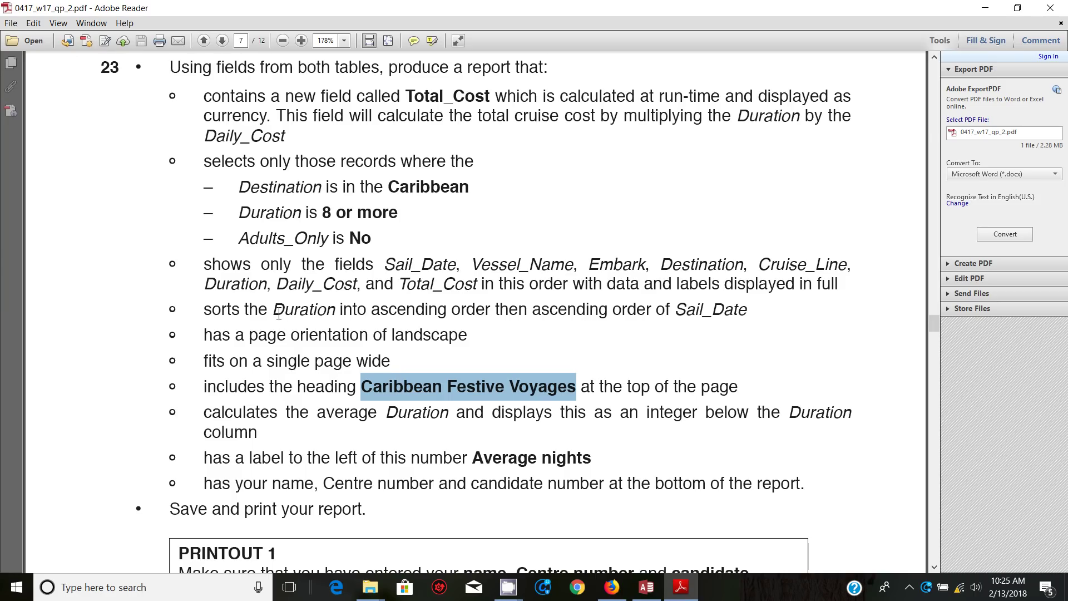
left_click_drag(278, 312, 442, 309)
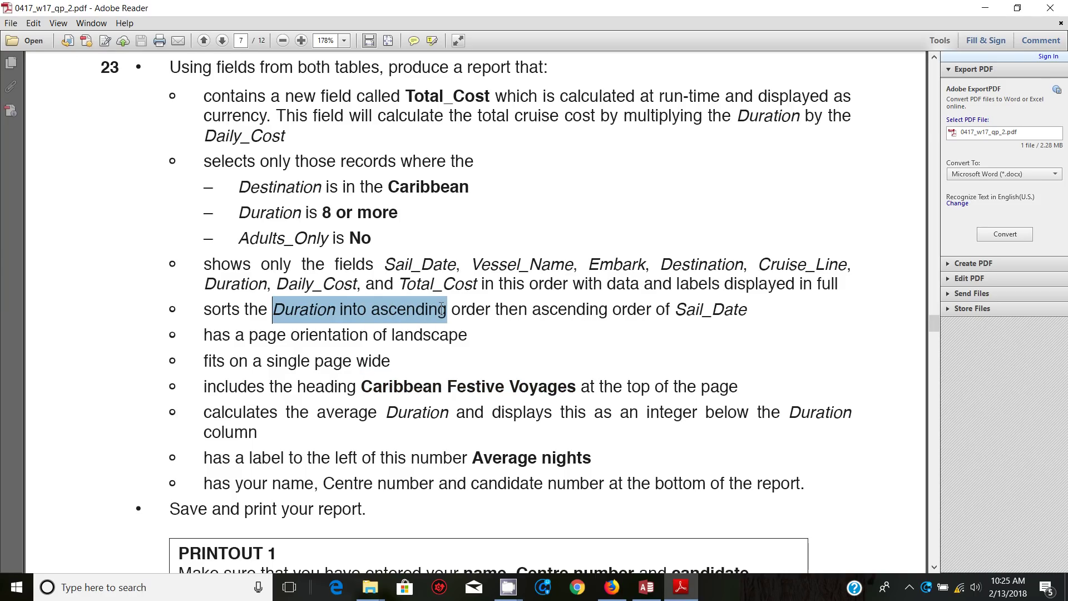
mouse_move(690, 594)
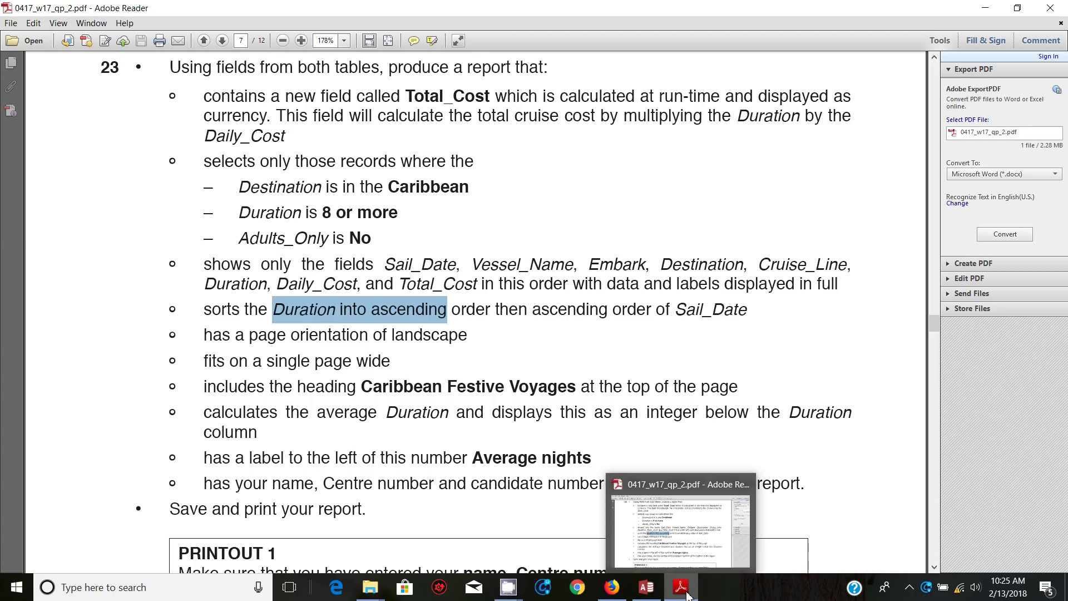
left_click(646, 587)
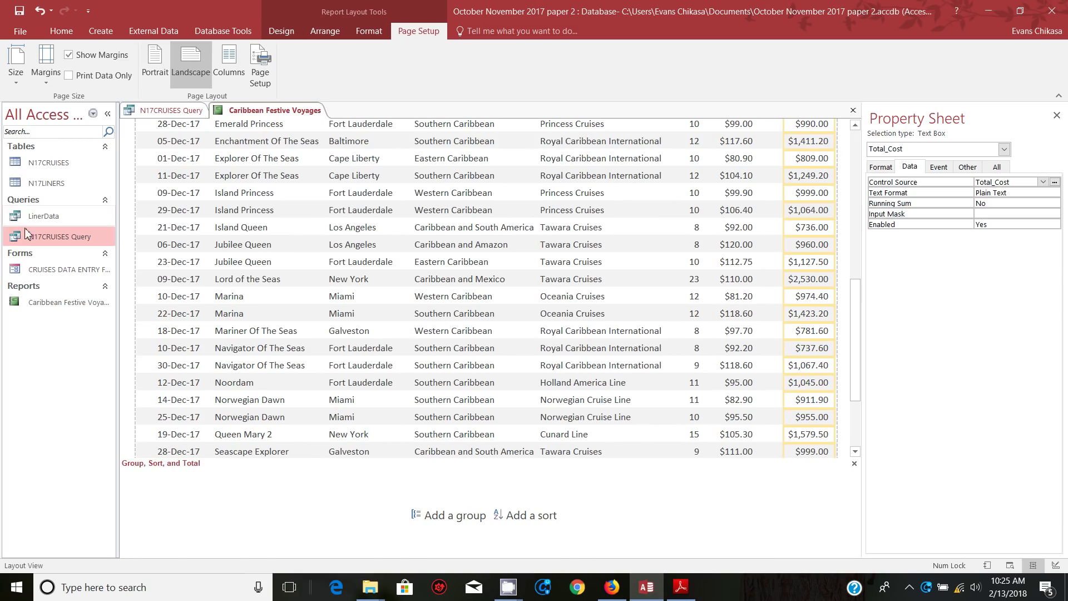
Open Caribbean Festive Voyages in Design View from the Navigation Pane and show its design commands.
left_click(36, 304)
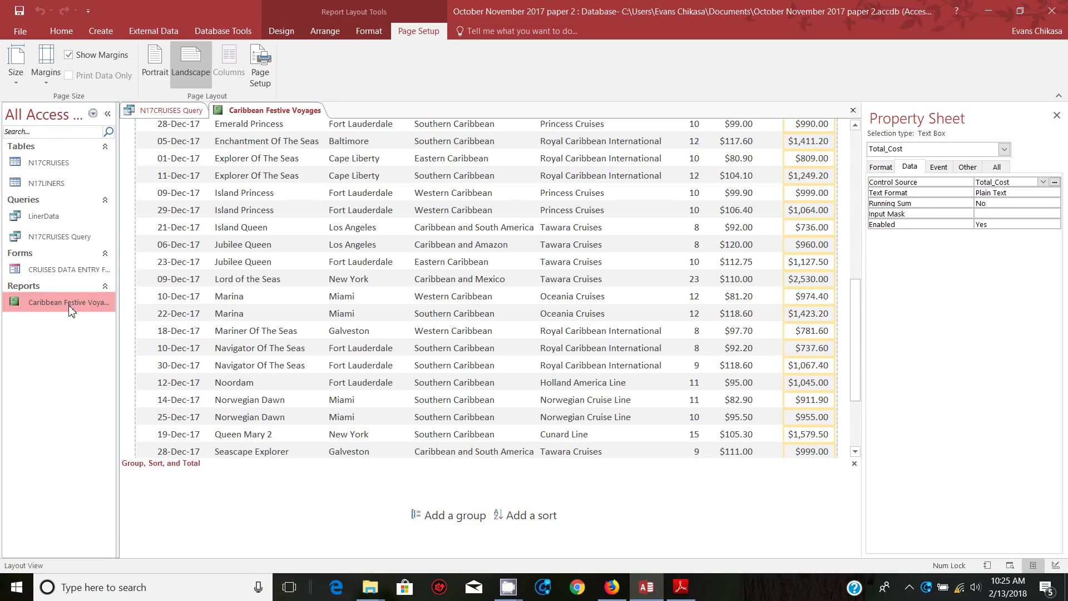
right_click(74, 309)
left_click(112, 349)
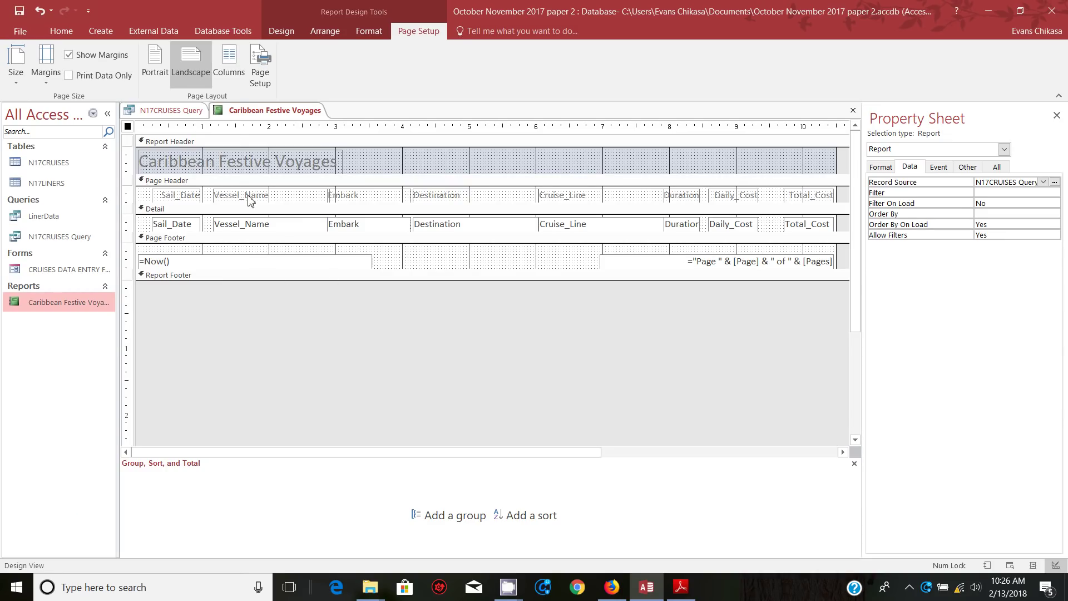
left_click(61, 31)
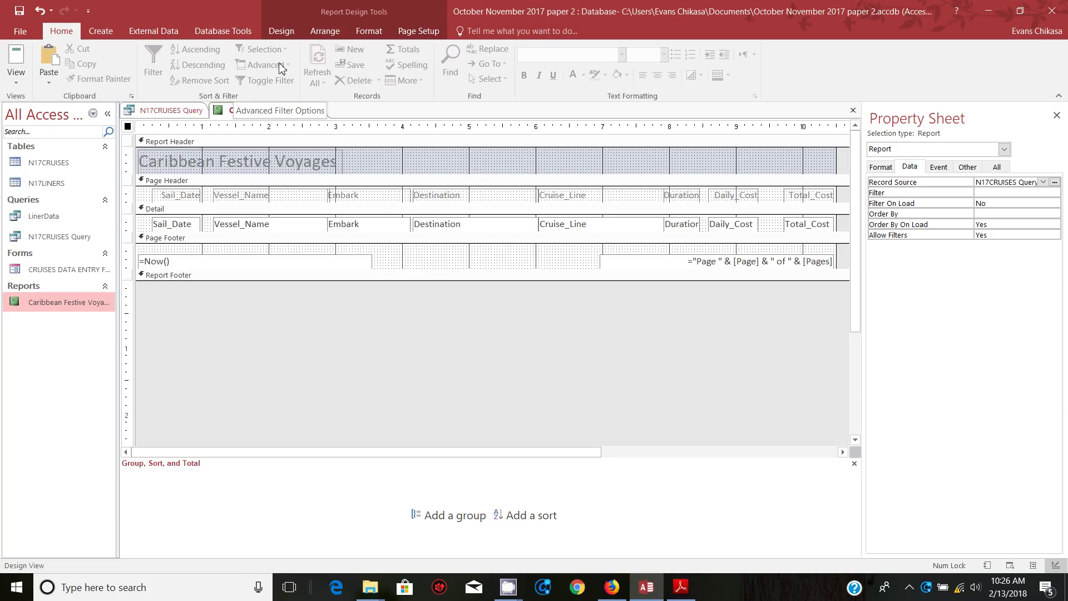
left_click(281, 31)
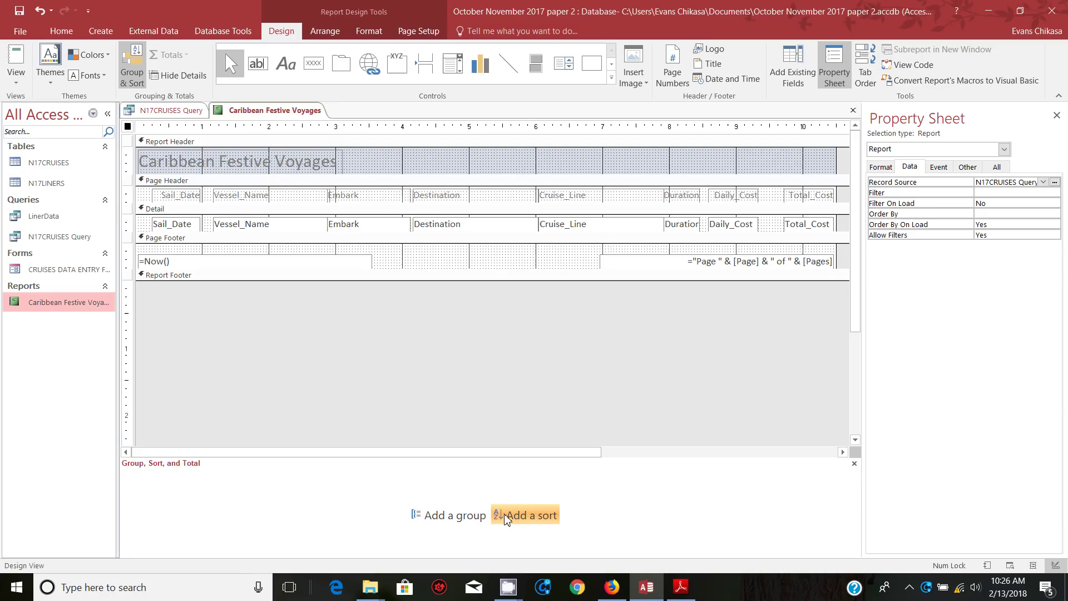
Add sort levels on Duration (smallest to largest), then Sail_Date (oldest to newest).
left_click(523, 515)
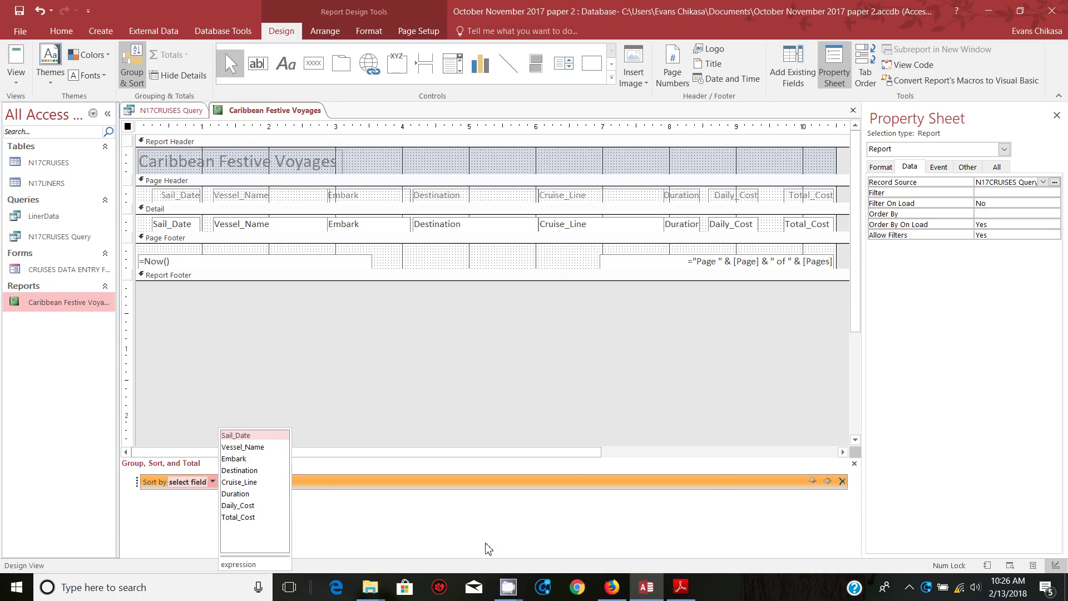
mouse_move(690, 591)
mouse_move(685, 555)
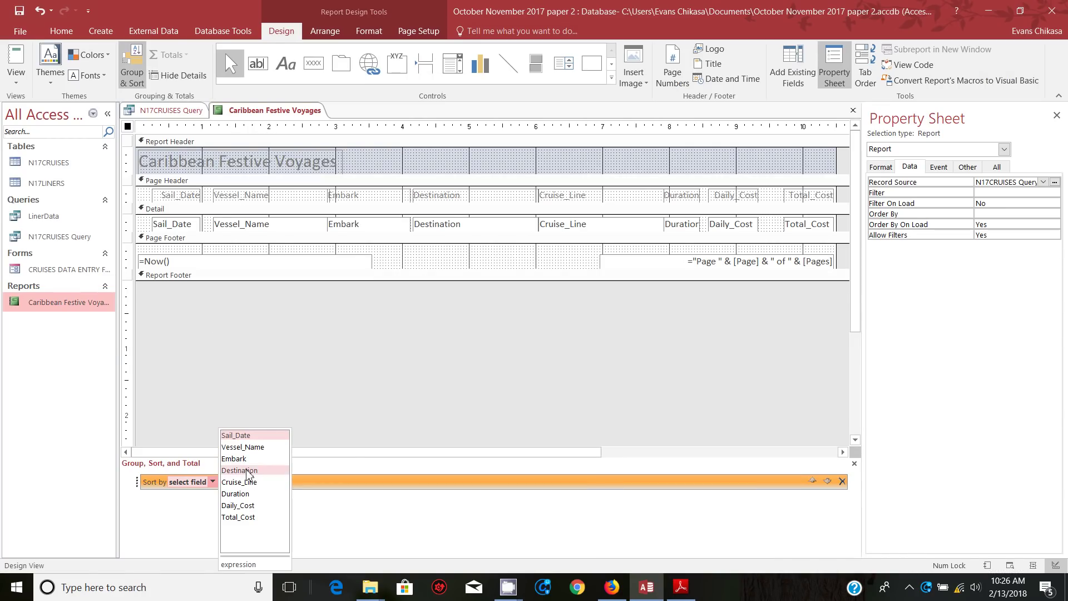
left_click(241, 494)
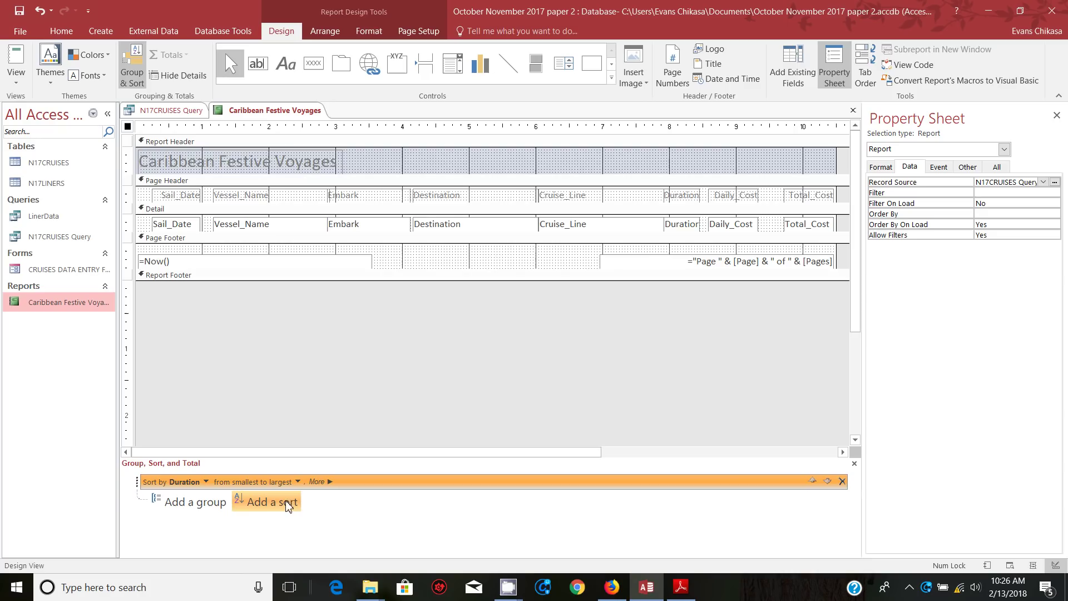
mouse_move(682, 587)
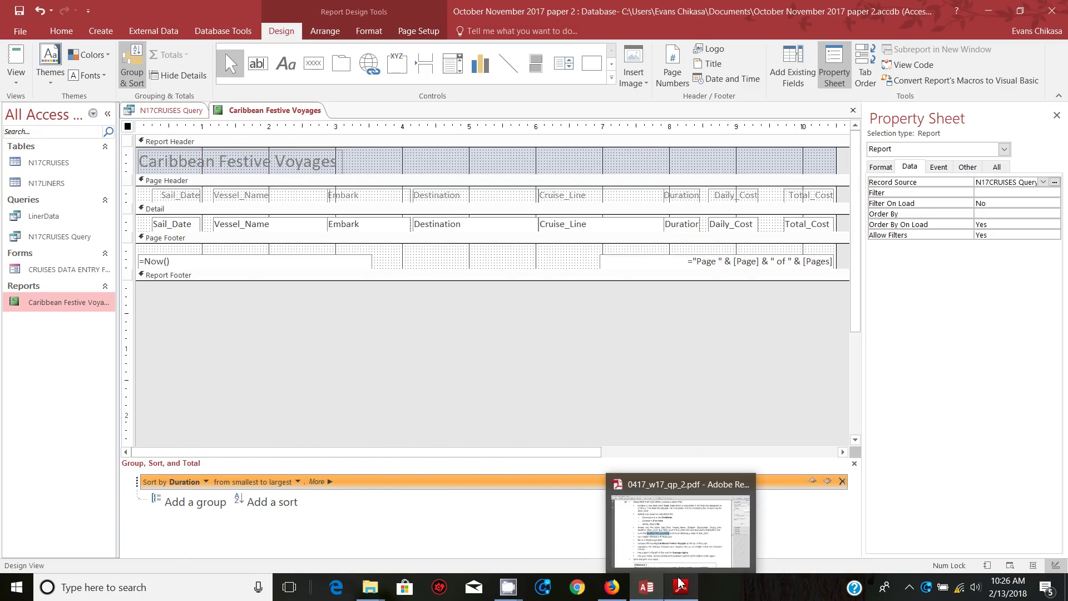
mouse_move(677, 551)
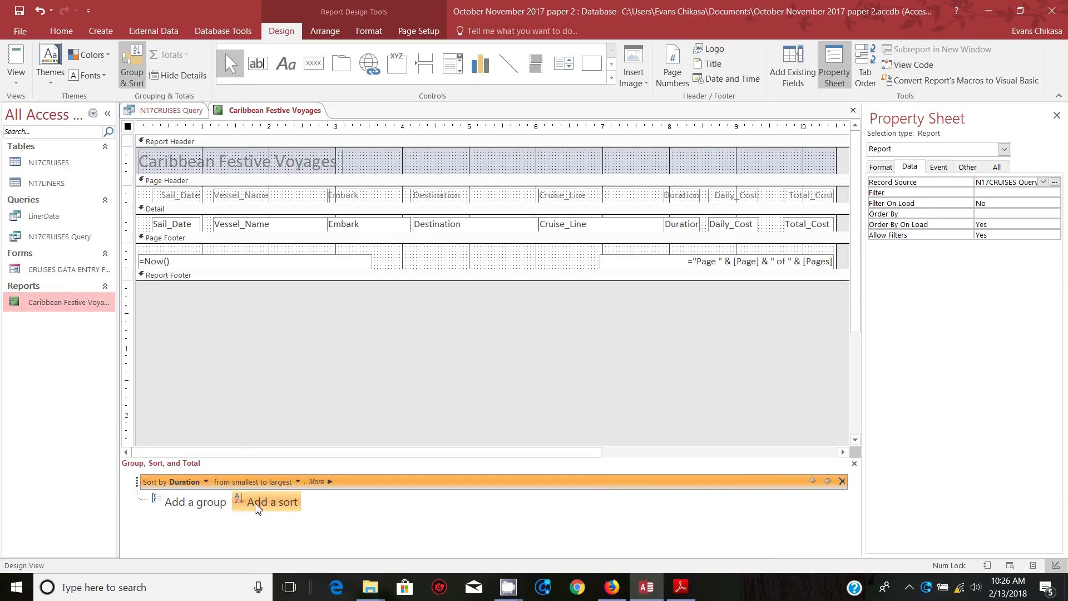
left_click(279, 505)
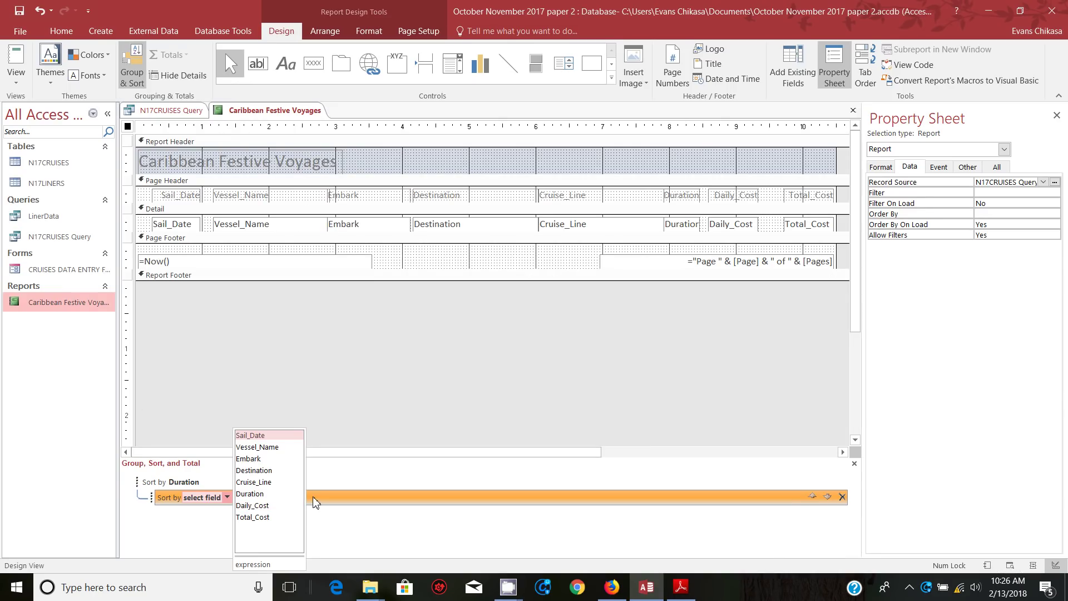
left_click(264, 437)
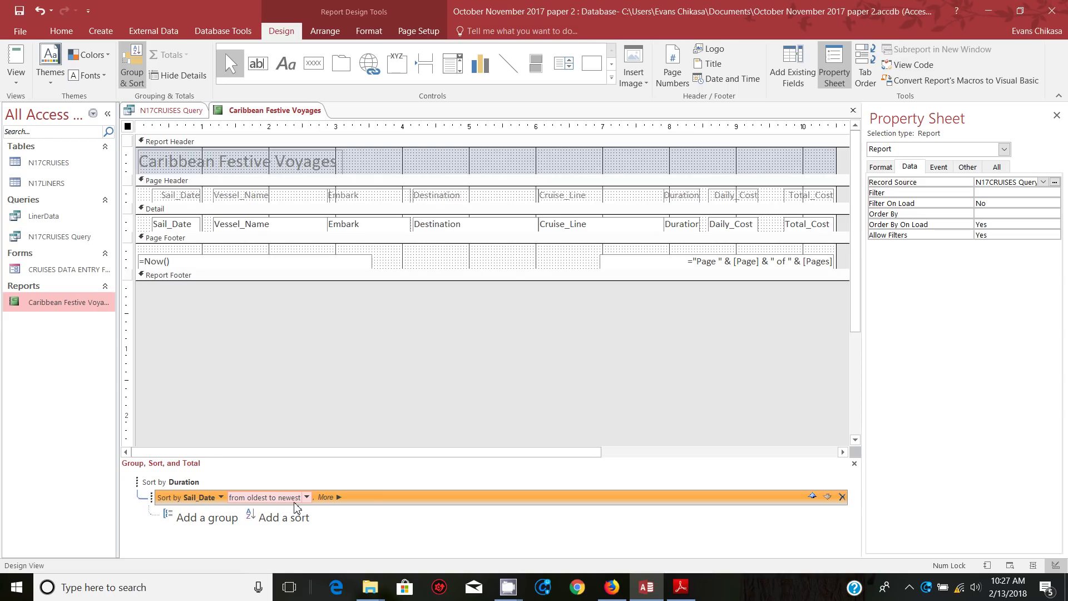
Switch to Report View to see the voyages ordered by Duration, then Sail_Date.
left_click(16, 78)
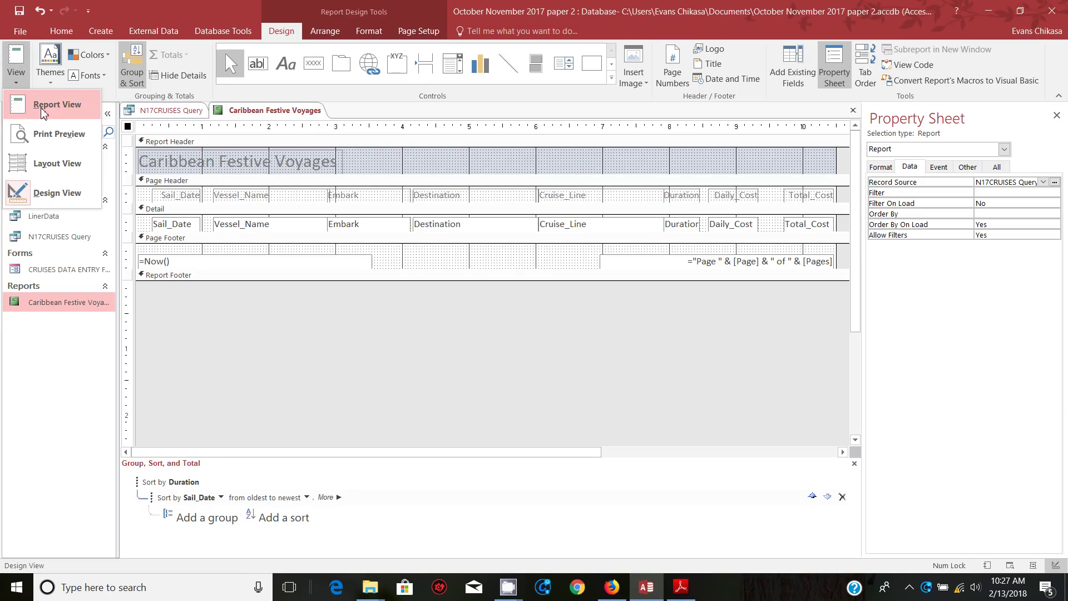
left_click(45, 114)
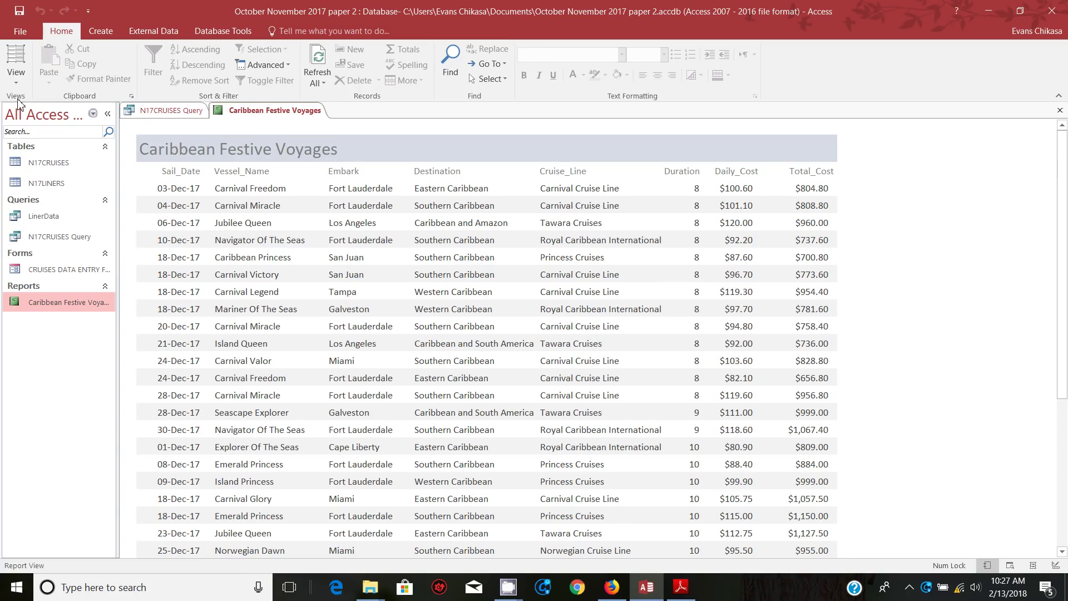
mouse_move(680, 588)
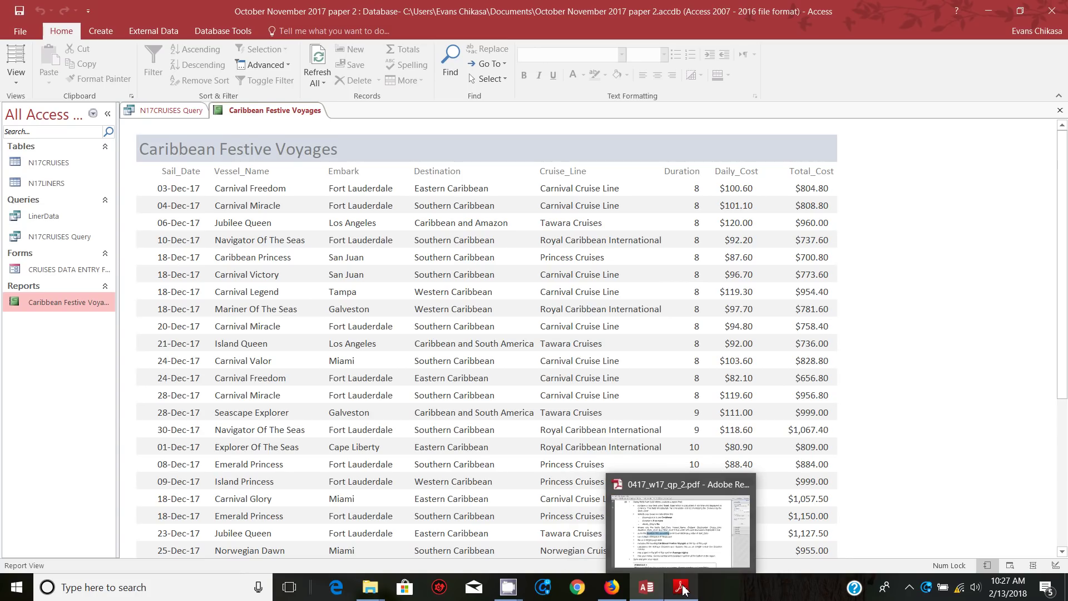
left_click(680, 522)
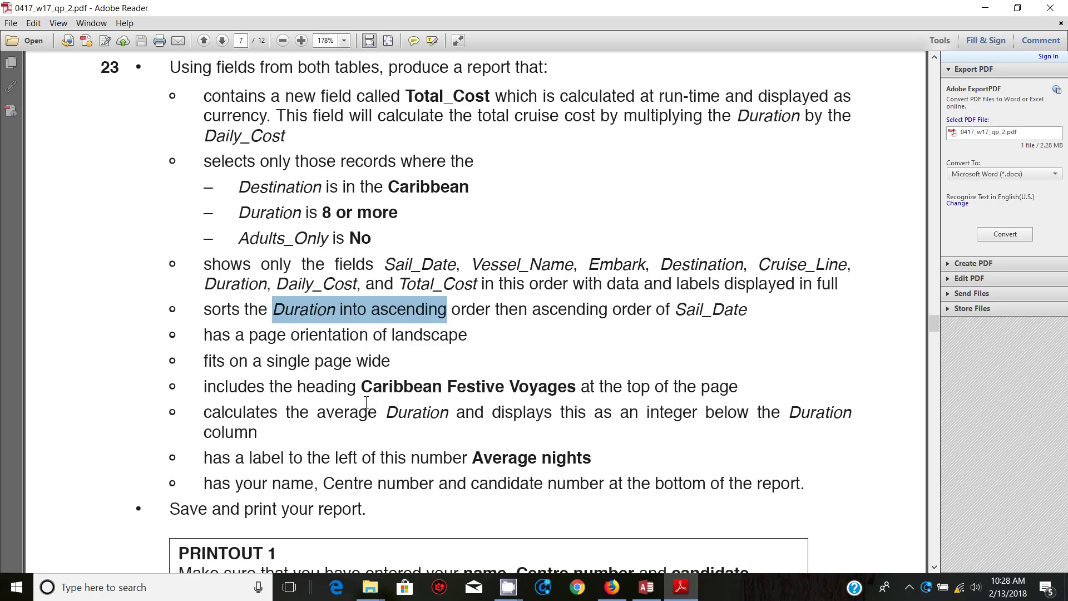
left_click_drag(203, 337, 308, 337)
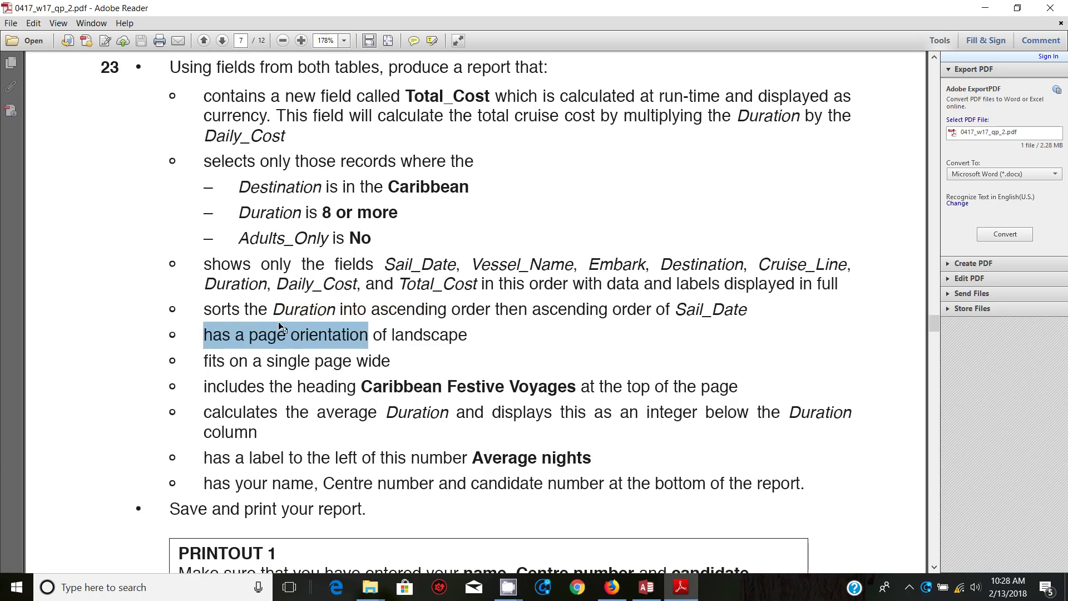
left_click_drag(241, 311, 366, 311)
left_click_drag(224, 367, 326, 369)
left_click_drag(204, 387, 442, 390)
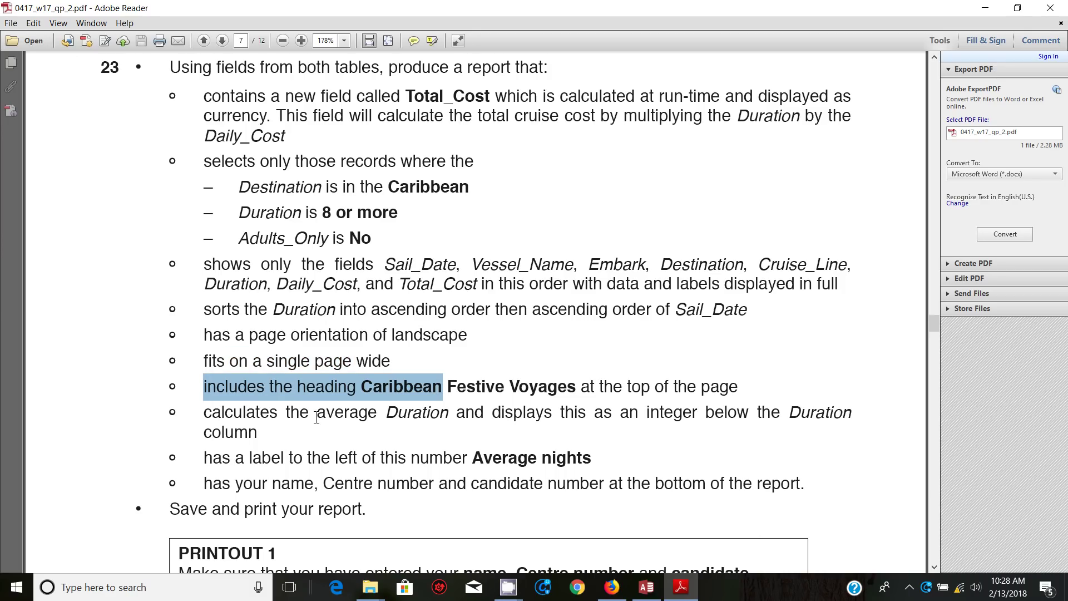
left_click_drag(217, 421, 242, 428)
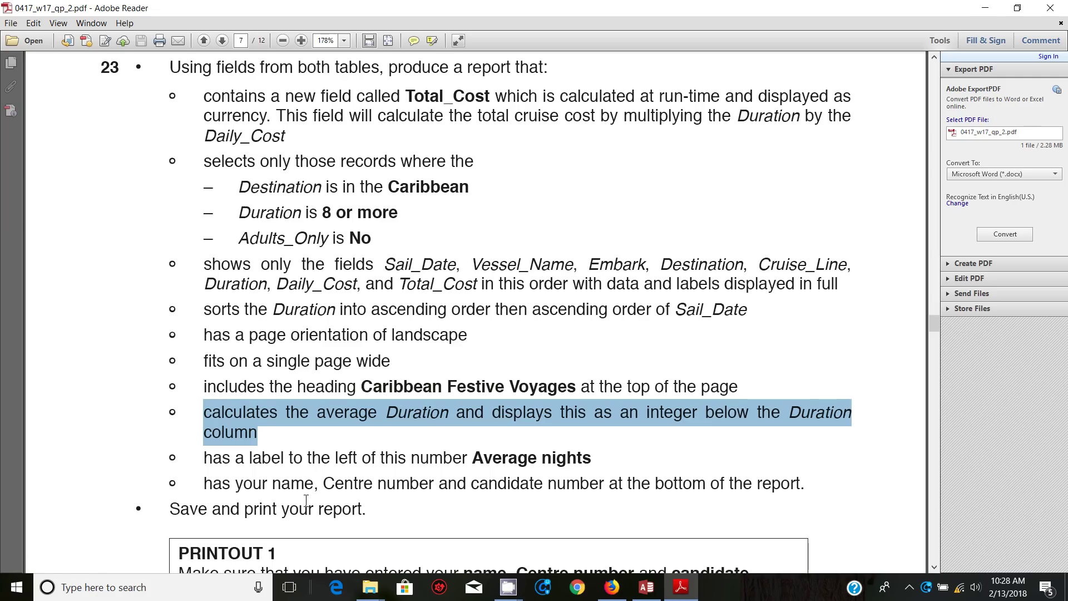
left_click_drag(206, 484, 800, 482)
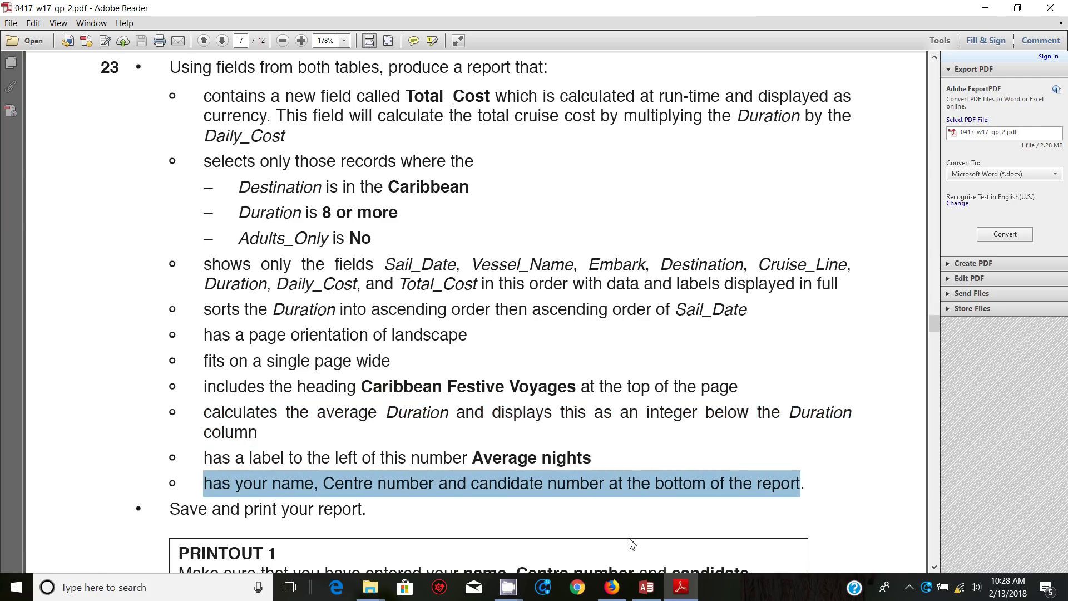
left_click(648, 588)
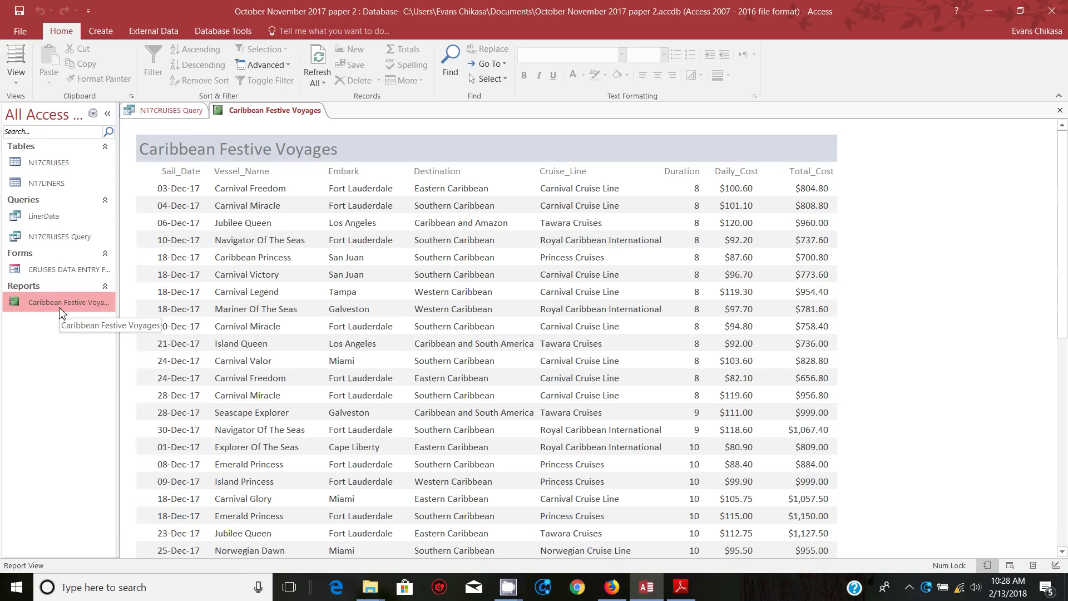
Open the Caribbean Festive Voyages report in Design View and make the Report Footer taller.
right_click(62, 311)
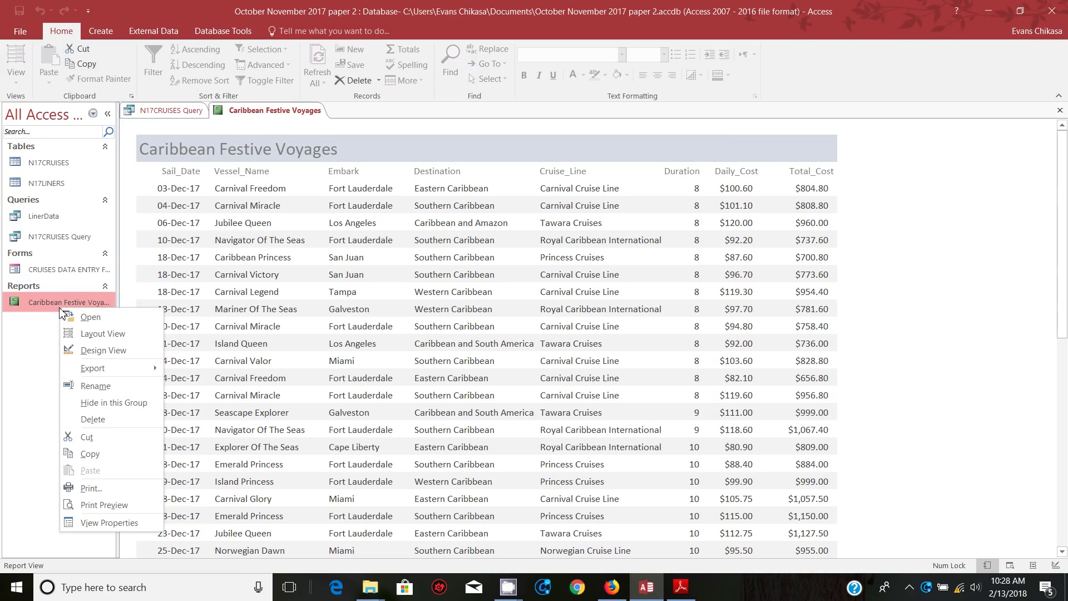
left_click(103, 350)
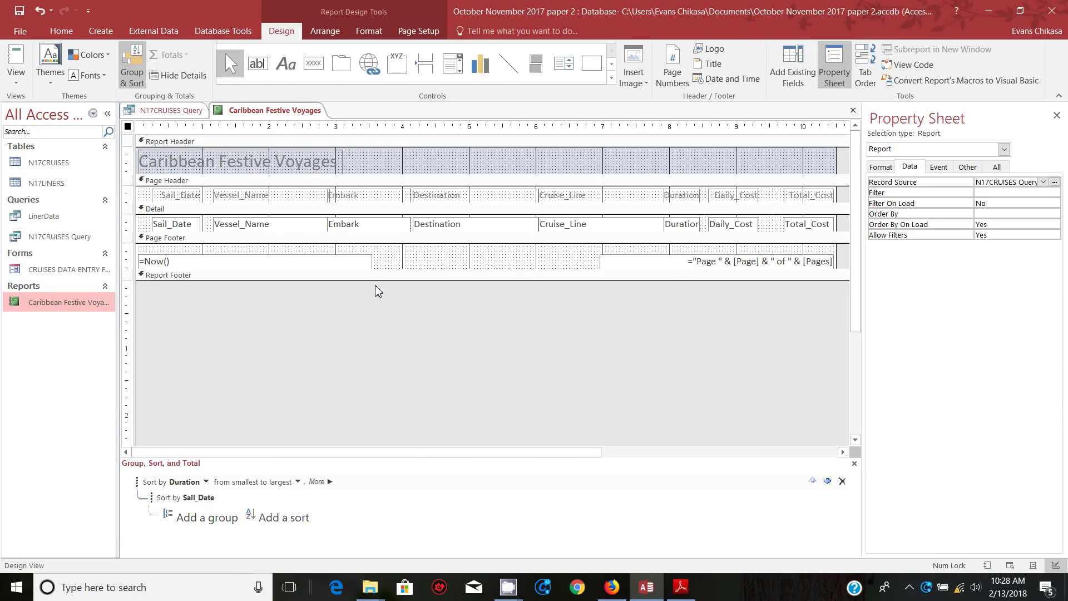
left_click_drag(376, 283, 384, 325)
left_click(707, 521)
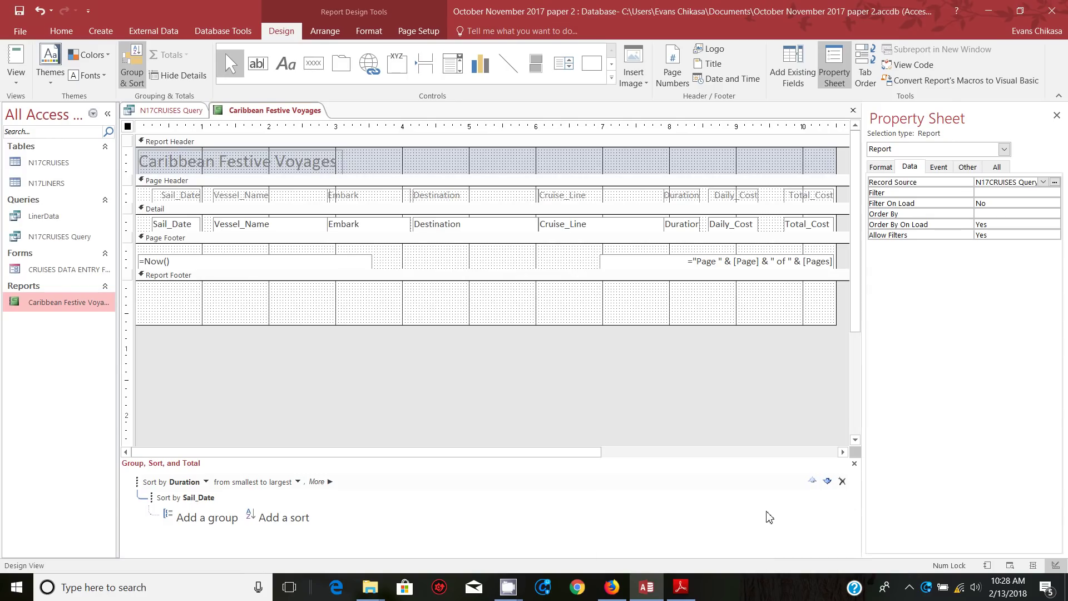
Add a Report Footer label containing the candidate's name, centre and candidate number.
left_click(288, 66)
mouse_move(612, 295)
left_mouse_down()
mouse_move(666, 310)
mouse_move(811, 313)
left_mouse_up()
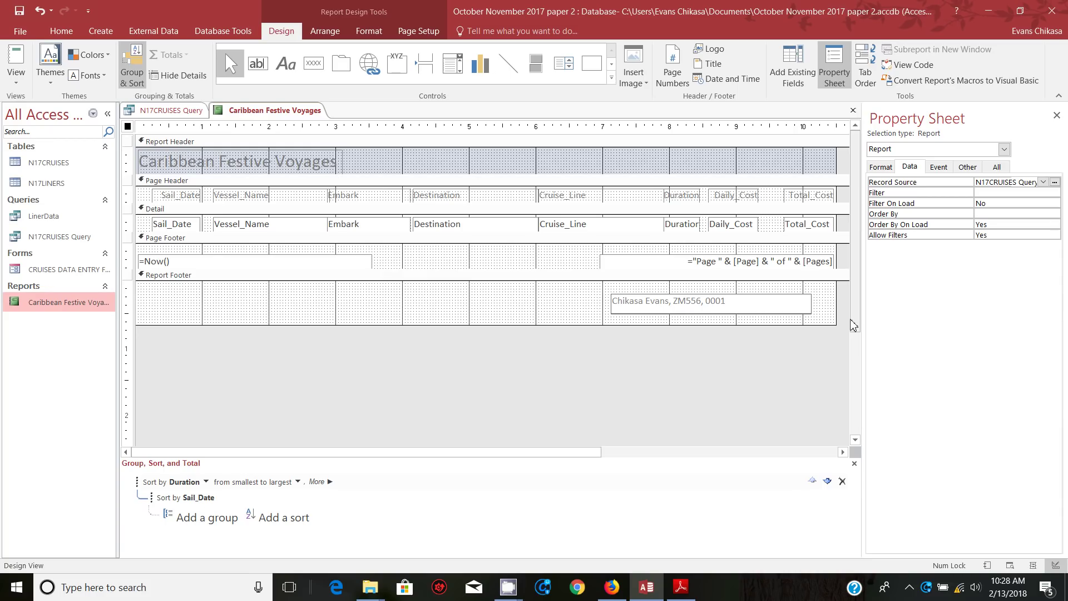
left_click(470, 285)
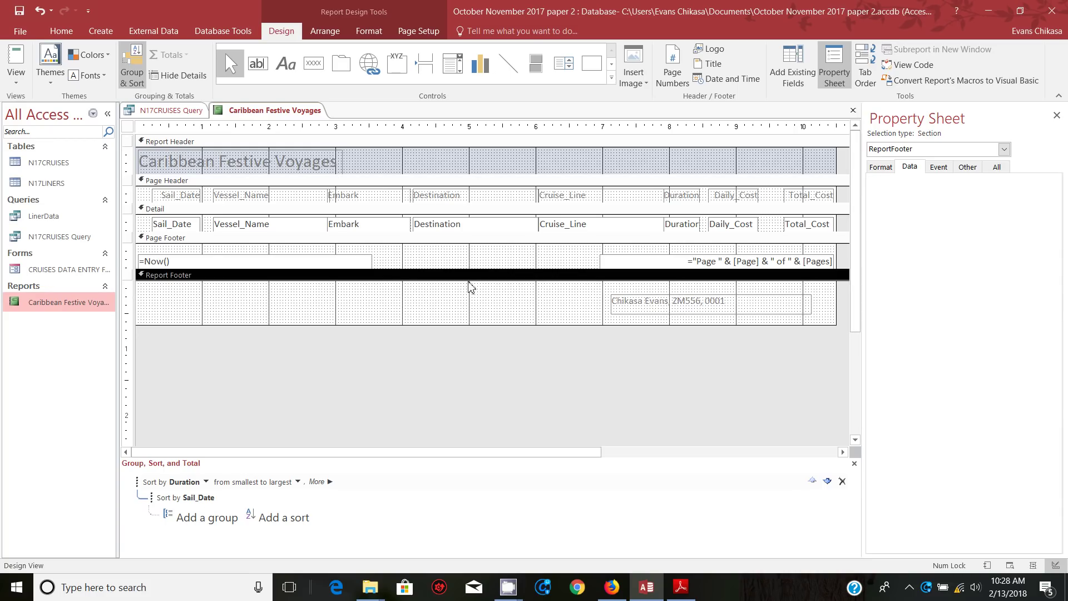
Delete the date and page-number boxes from the page footer.
left_click(369, 261)
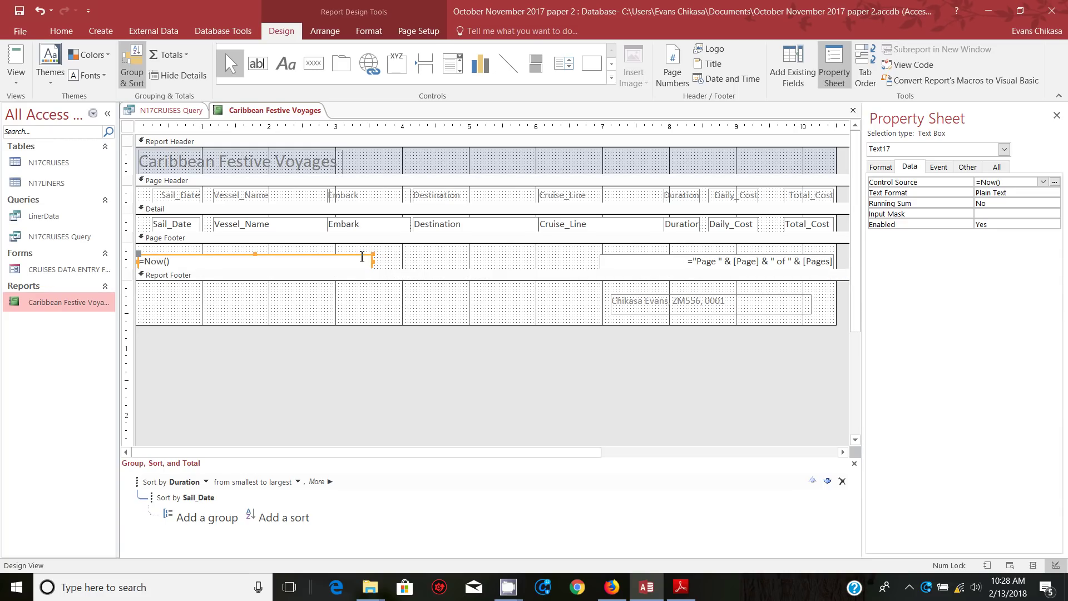
key("Delete")
left_click(607, 259)
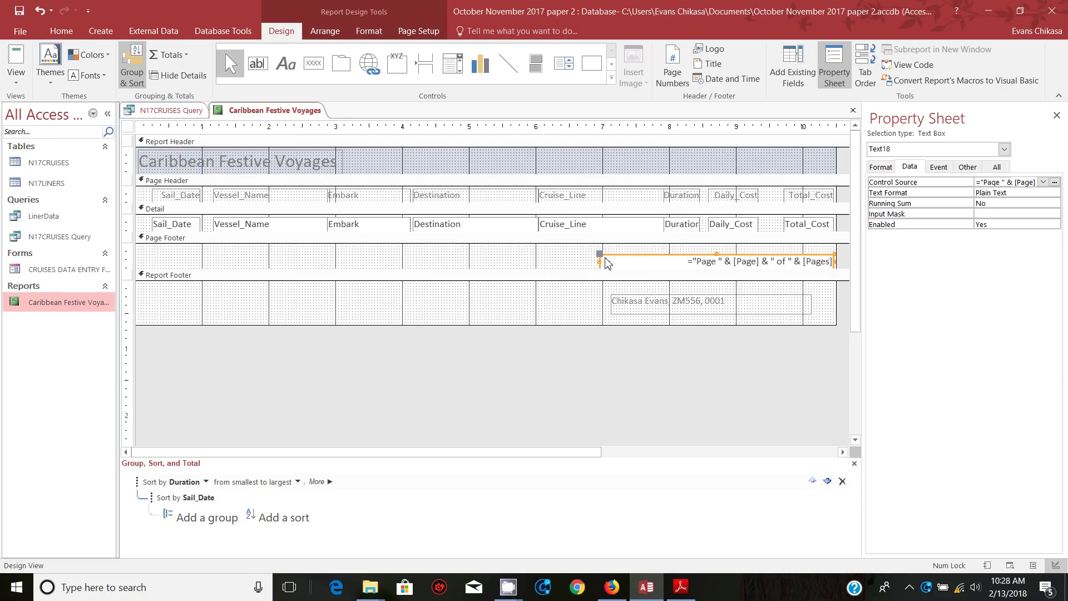
left_click(618, 256)
key("Delete")
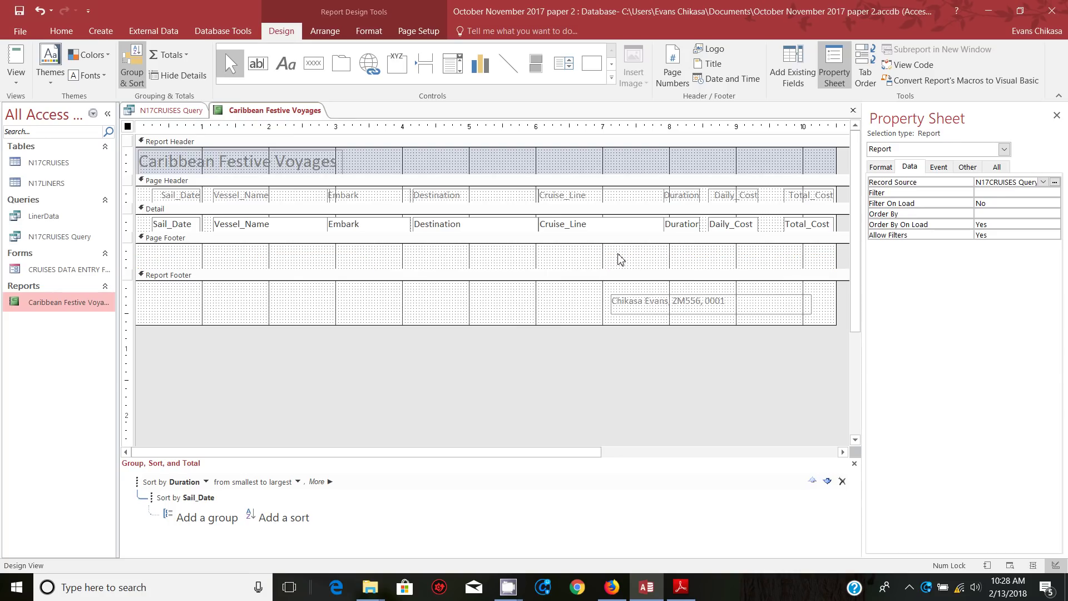
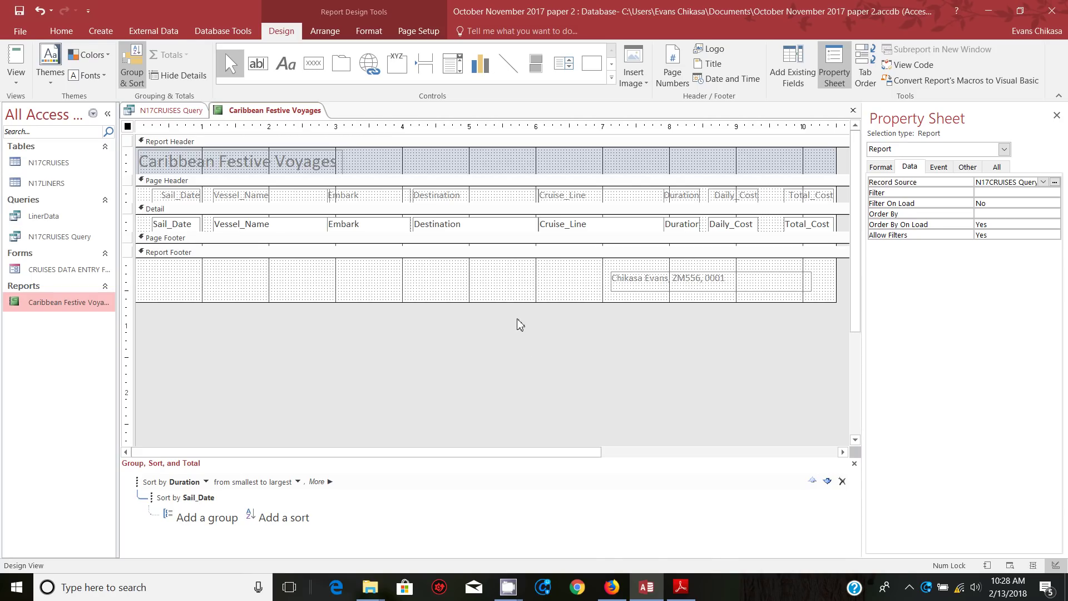
Bring the question paper PDF to the front to check the report requirements.
left_click(693, 540)
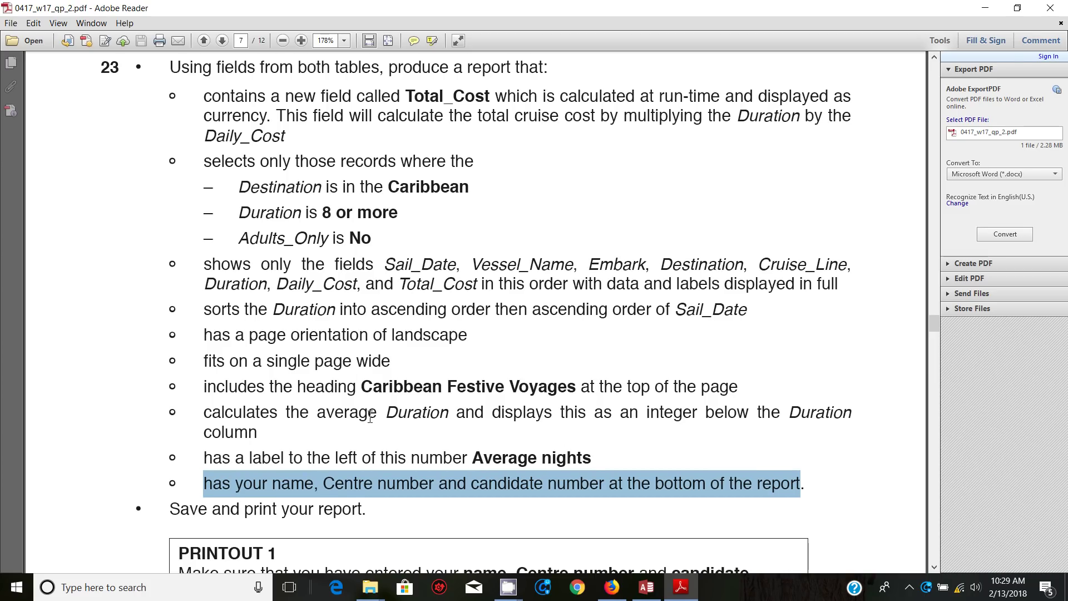
Highlight the average Duration requirement in the question, then return to the Access report design.
left_click_drag(387, 418, 464, 418)
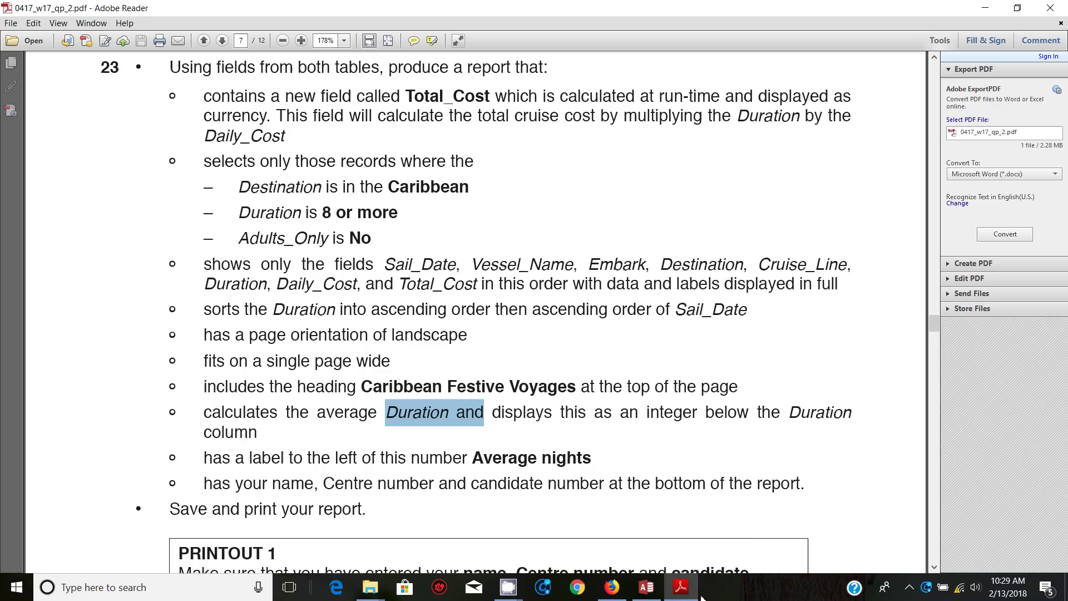
mouse_move(645, 594)
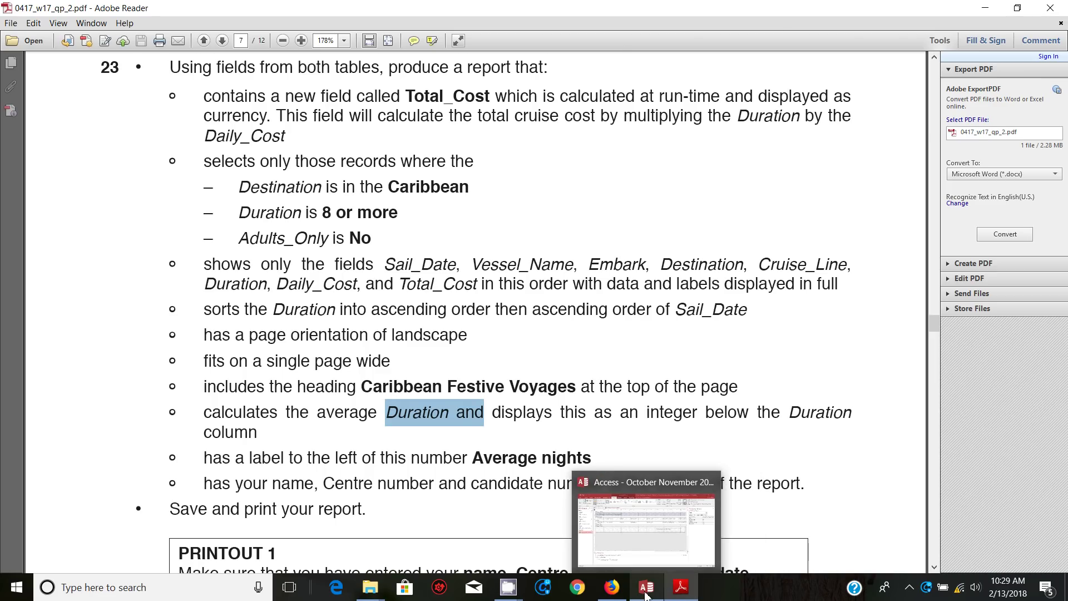
left_click(659, 542)
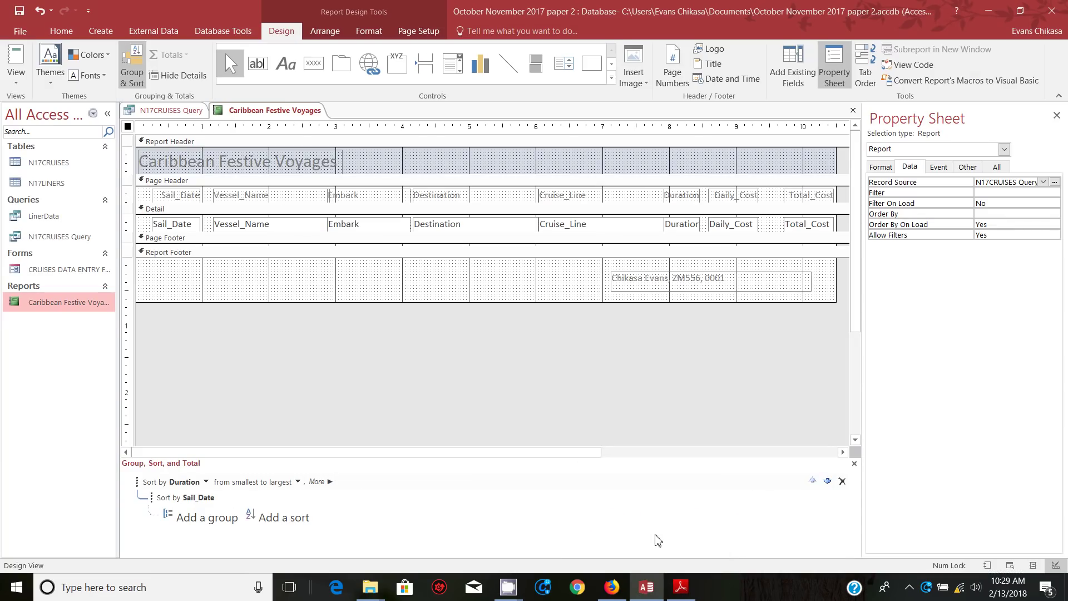
left_click(17, 80)
left_click(56, 104)
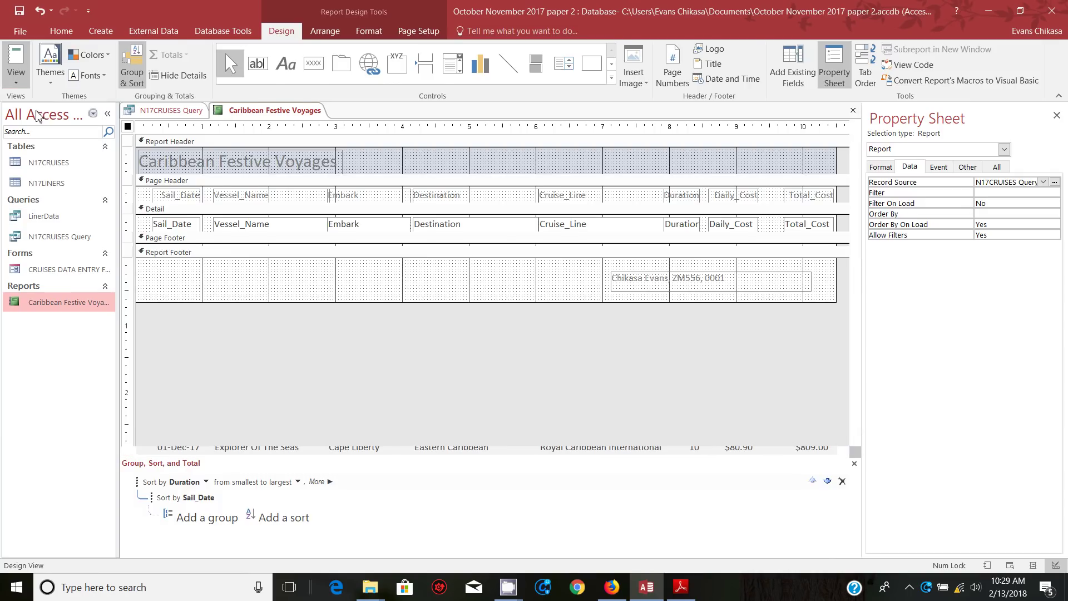
scroll(685, 374, "down", 3)
scroll(684, 373, "down", 2)
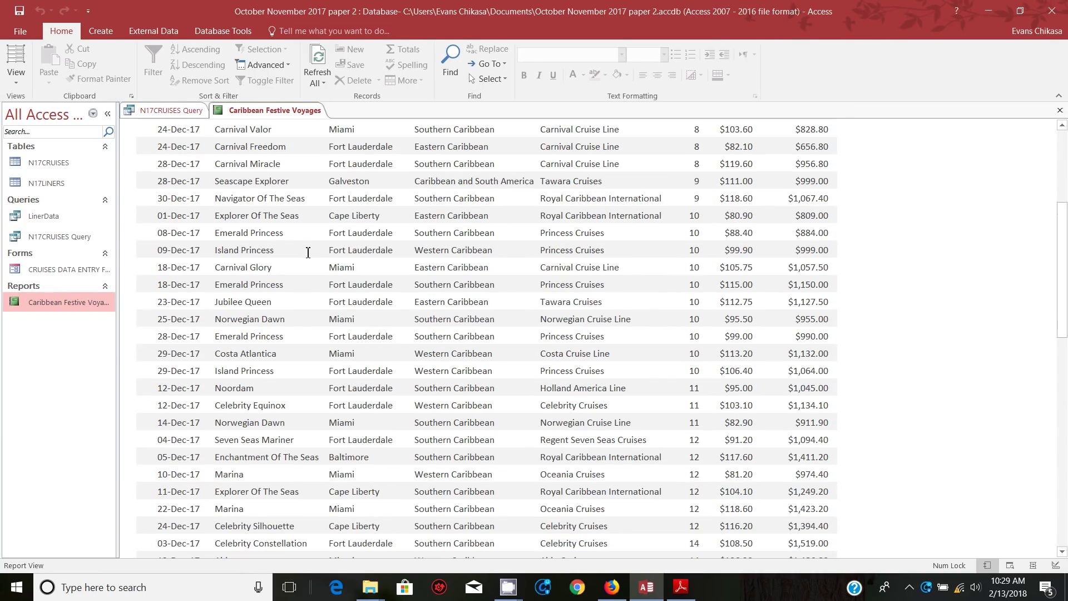
left_click(17, 77)
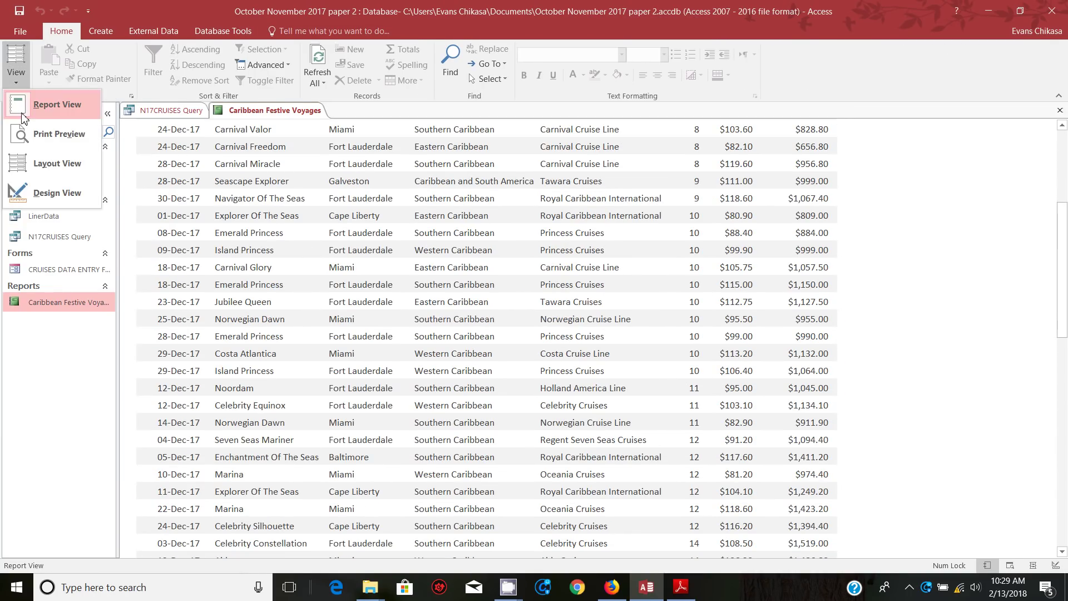
left_click(42, 192)
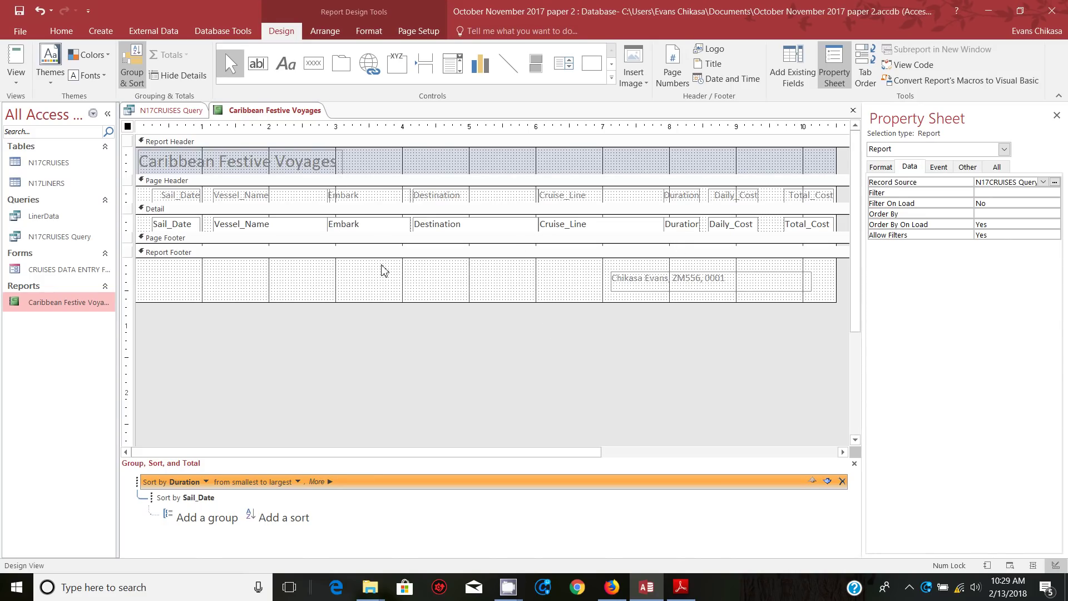
Move the name and candidate number label to the left edge of the Report Footer.
left_click(697, 279)
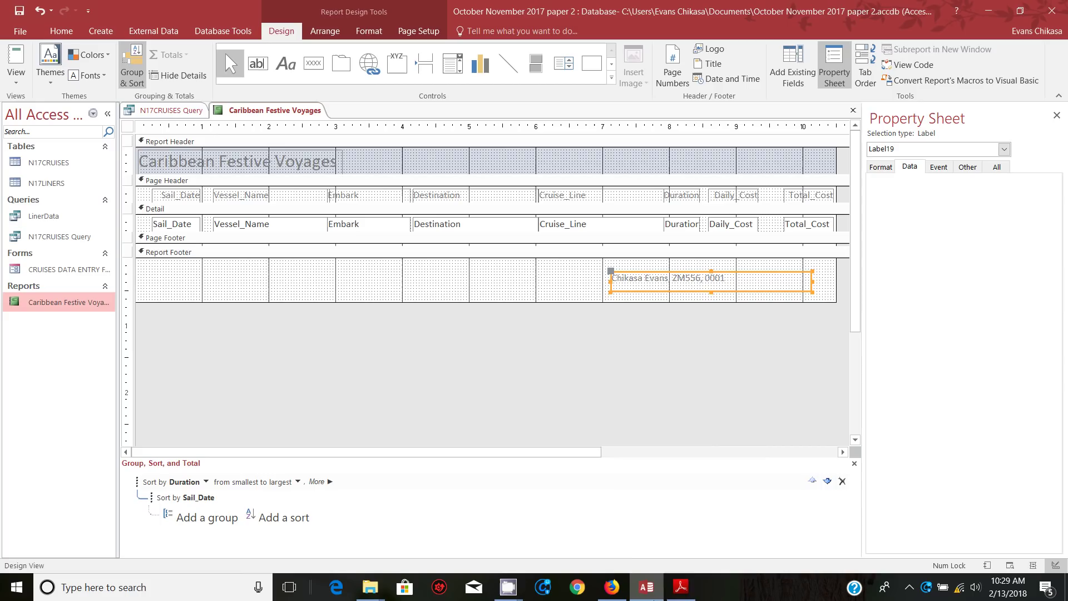
mouse_move(689, 594)
left_click(696, 535)
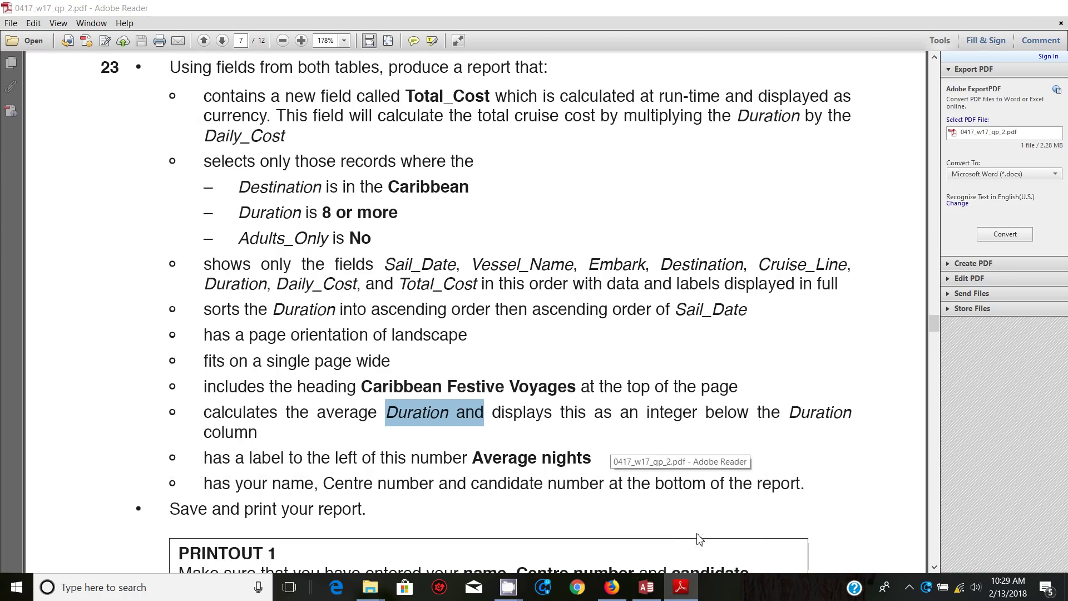
left_click(682, 587)
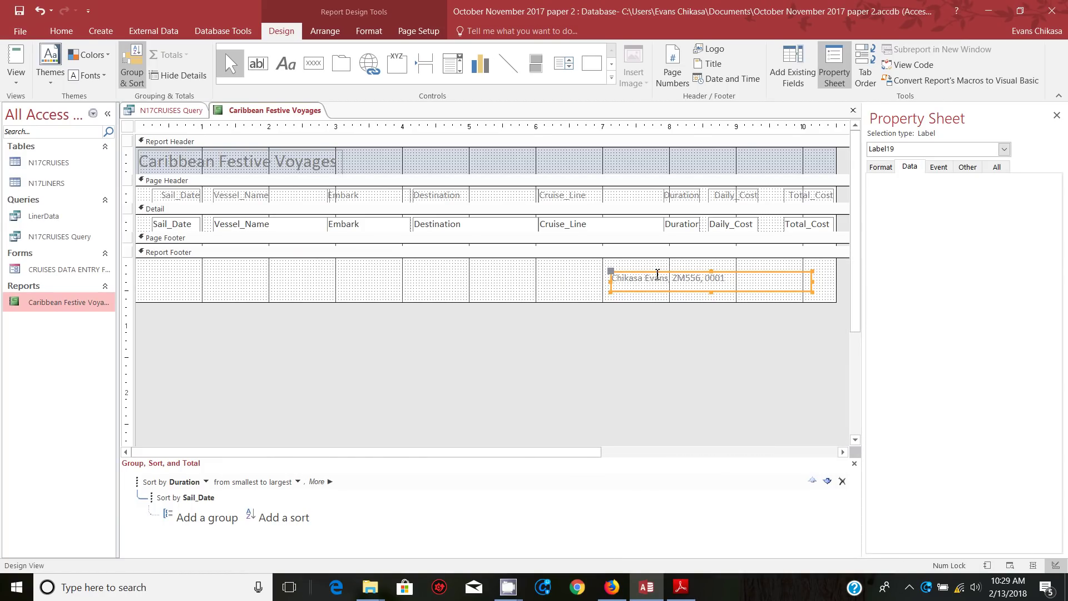
left_click_drag(657, 275, 199, 271)
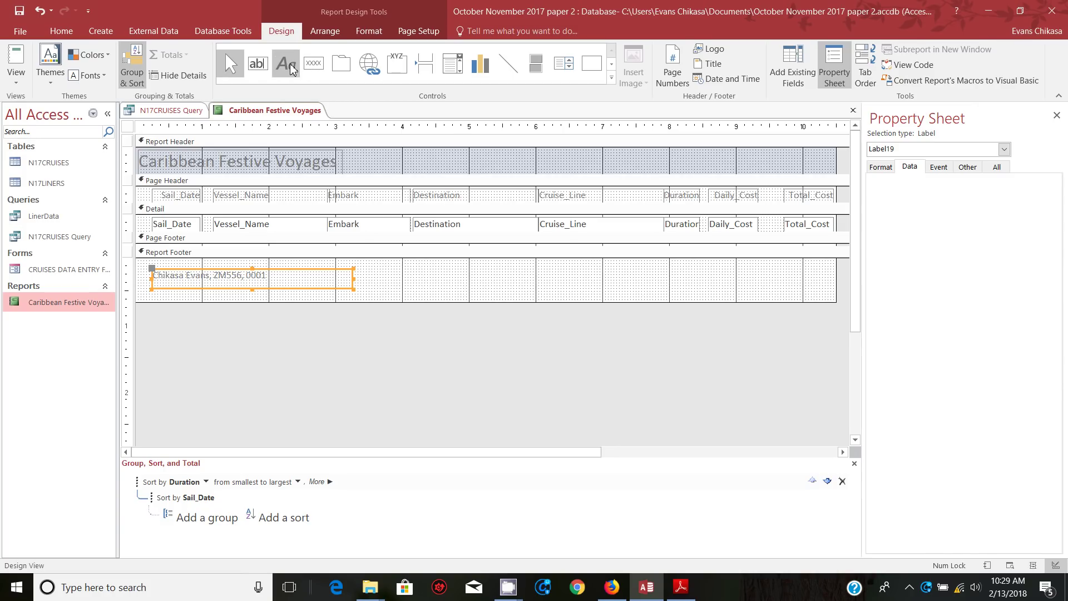
left_click(257, 65)
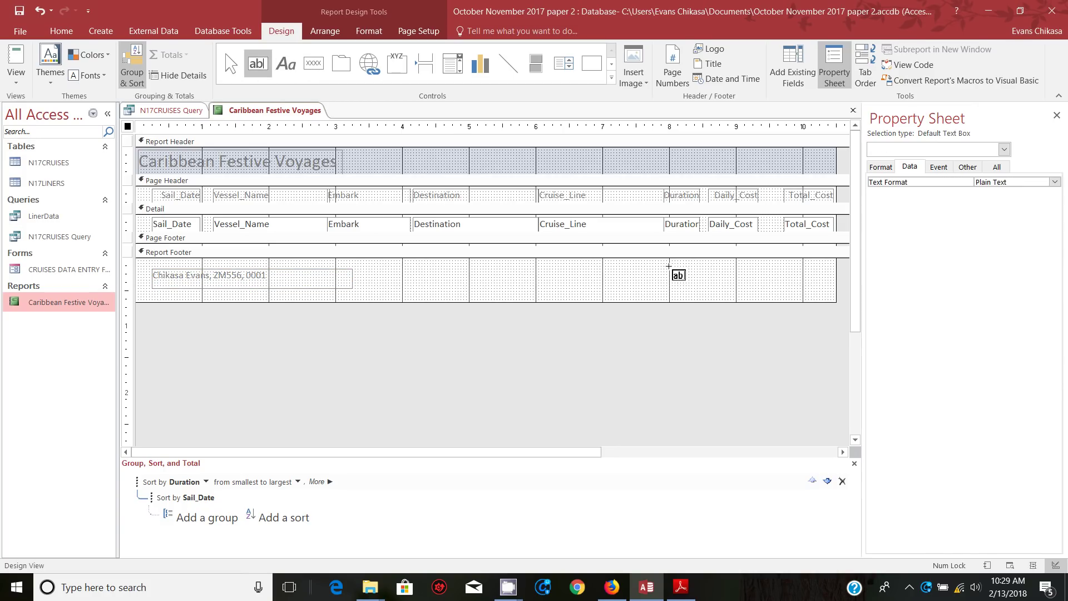
Draw an unbound footer text box under Duration and copy 'Average nights' from the question paper.
left_click_drag(669, 267, 762, 283)
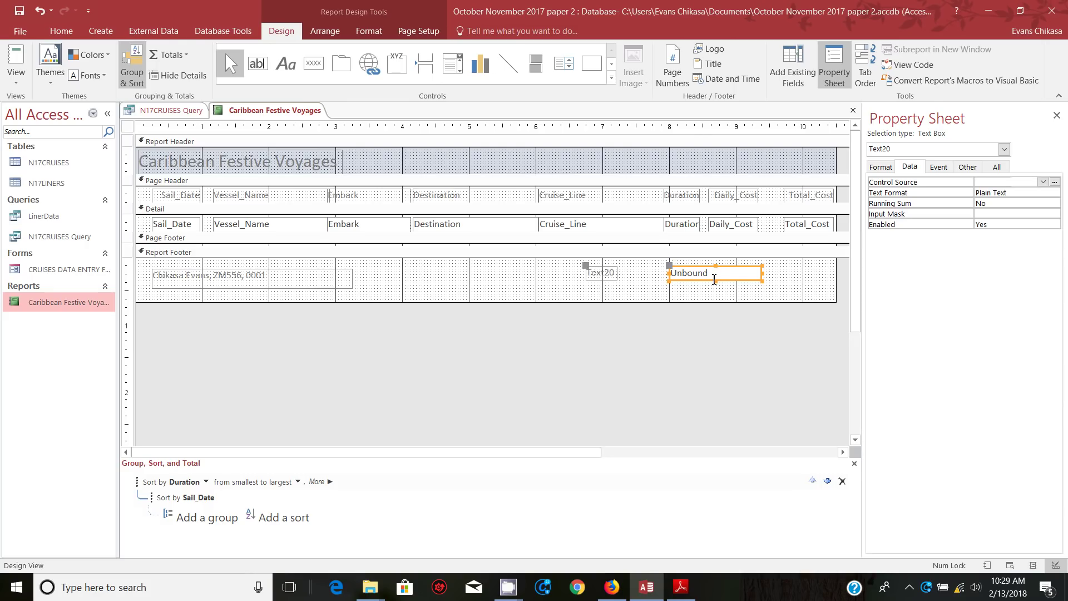
left_click(611, 276)
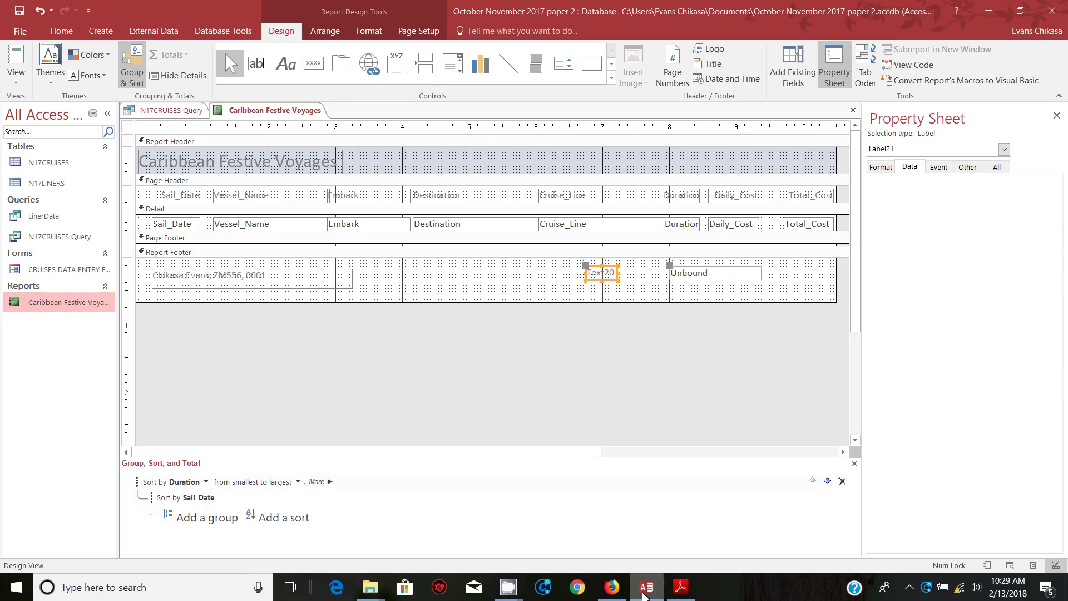
mouse_move(676, 591)
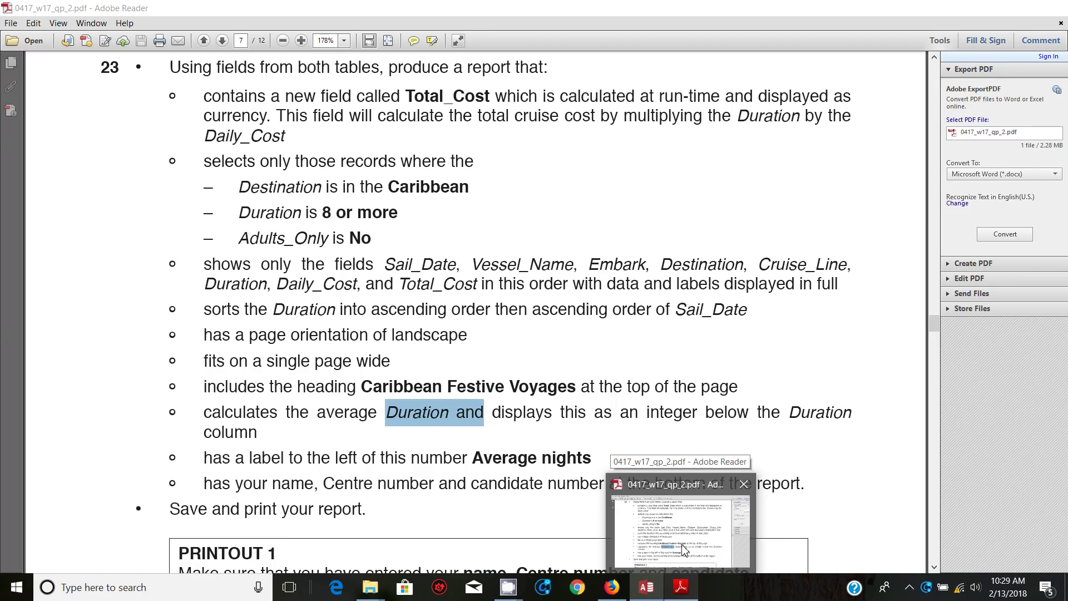
left_click(685, 551)
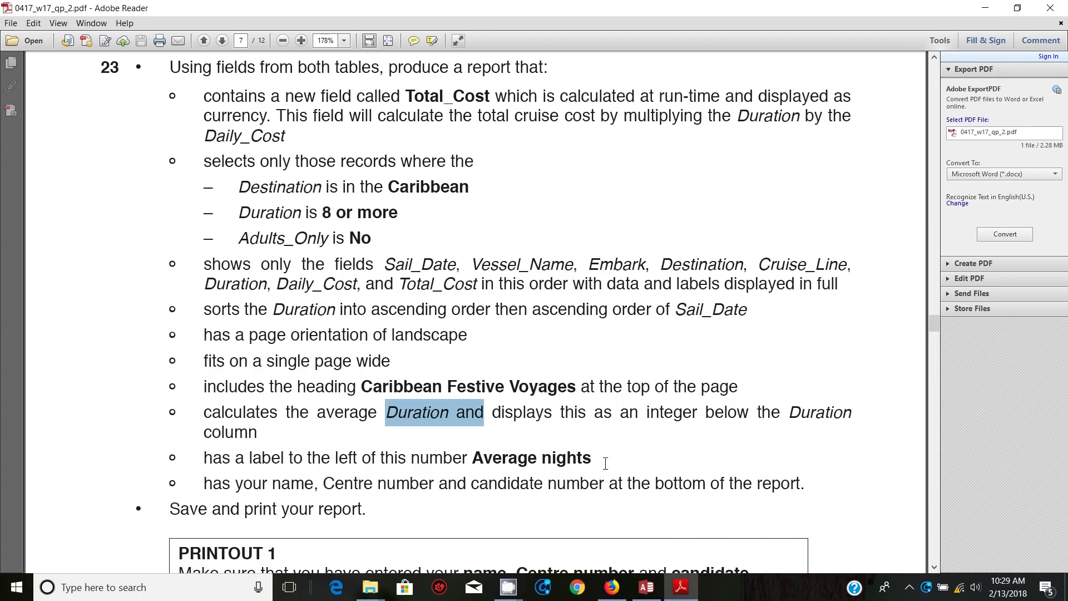
left_click_drag(593, 458, 495, 459)
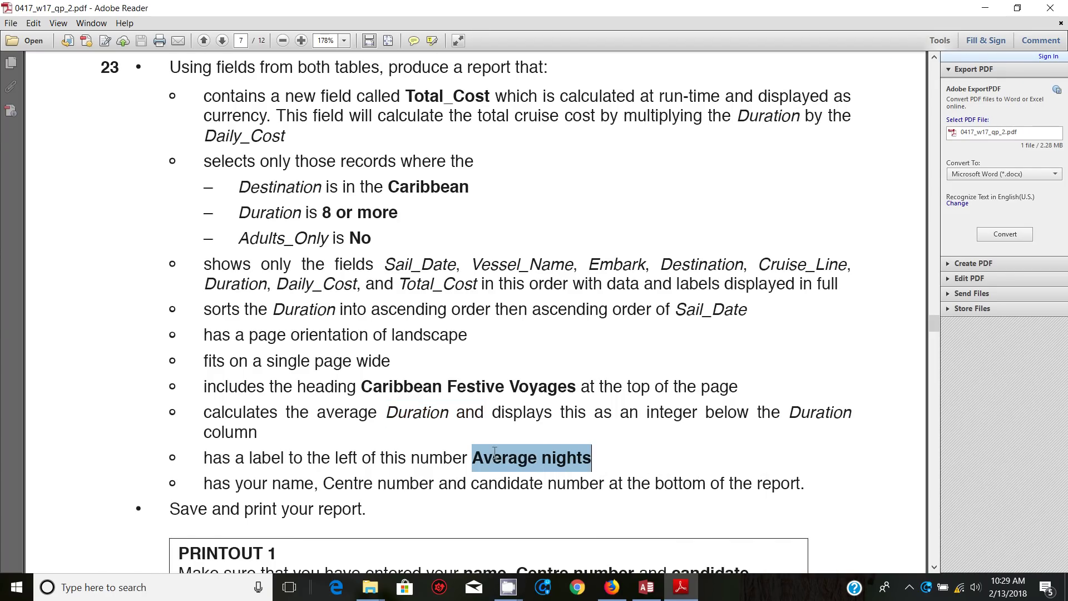
right_click(526, 469)
left_click(537, 478)
mouse_move(681, 587)
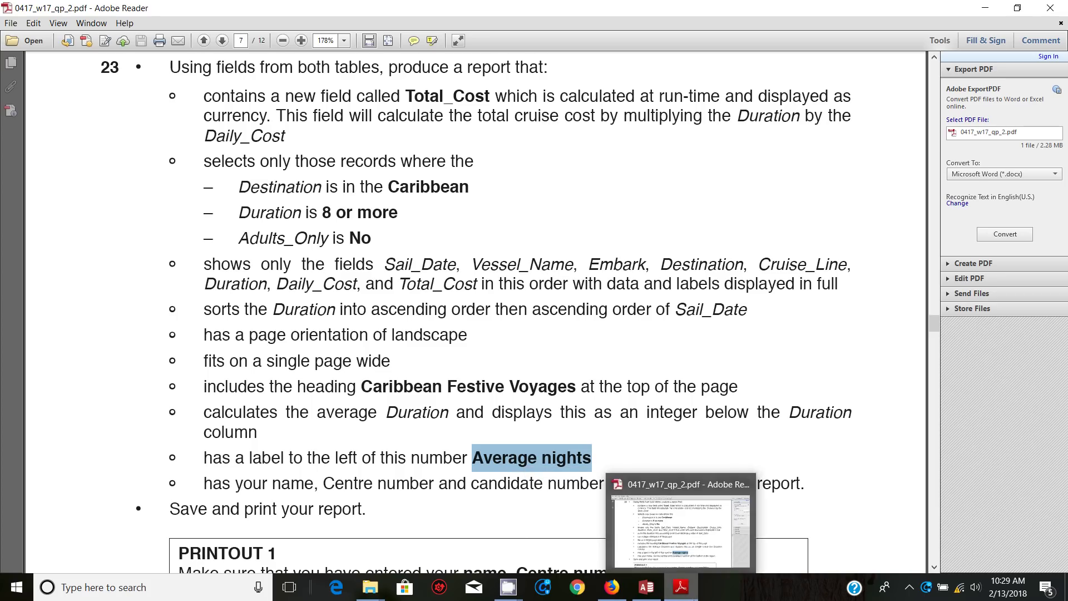
left_click(646, 587)
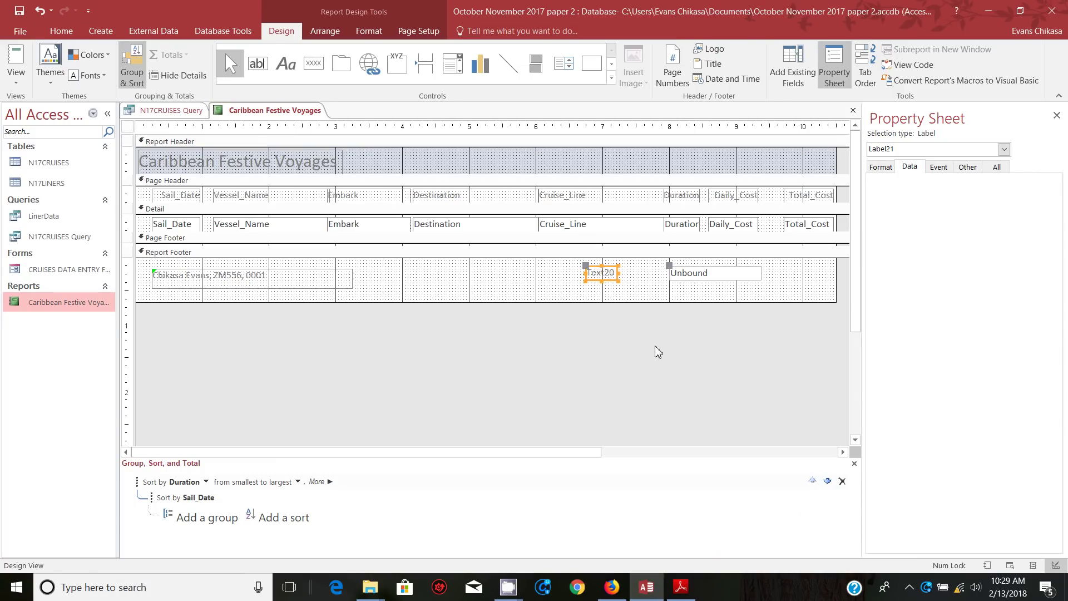
Caption the footer label 'Average nights' and enter =Avg([Duration]) in its text box.
double_click(601, 276)
key("ctrl+v")
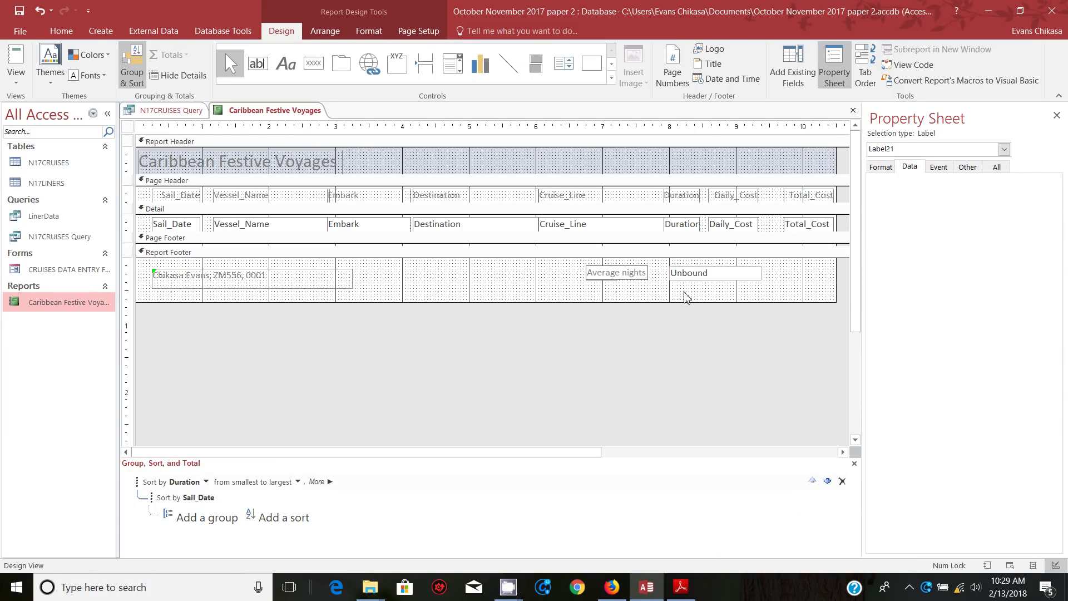
left_click(690, 274)
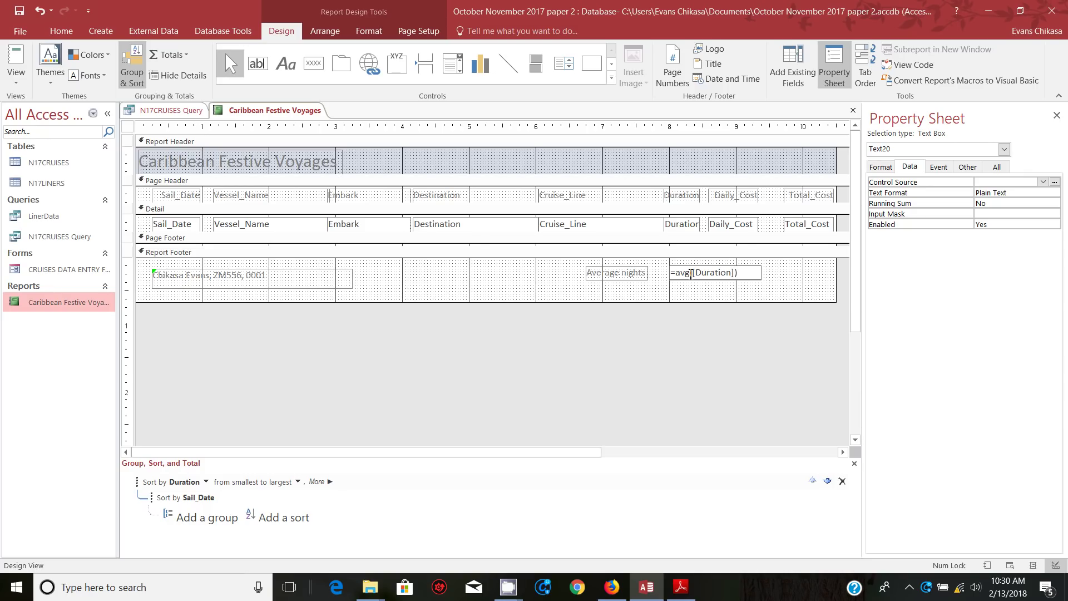
left_click(542, 283)
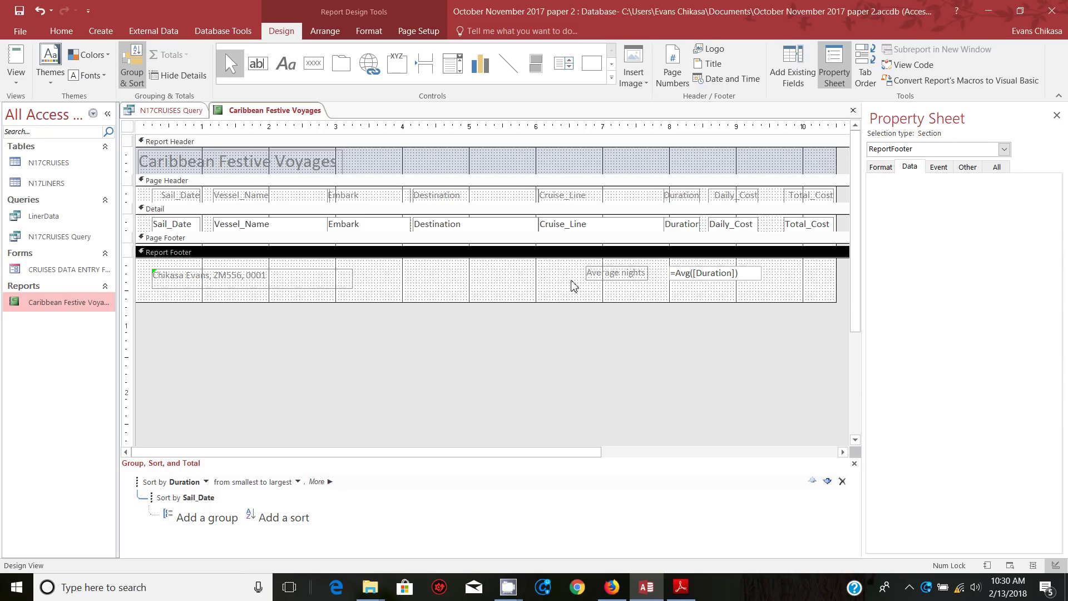
Check the footer in Report View, where Average nights shows 11.5555555555556.
left_click(16, 80)
left_click(59, 106)
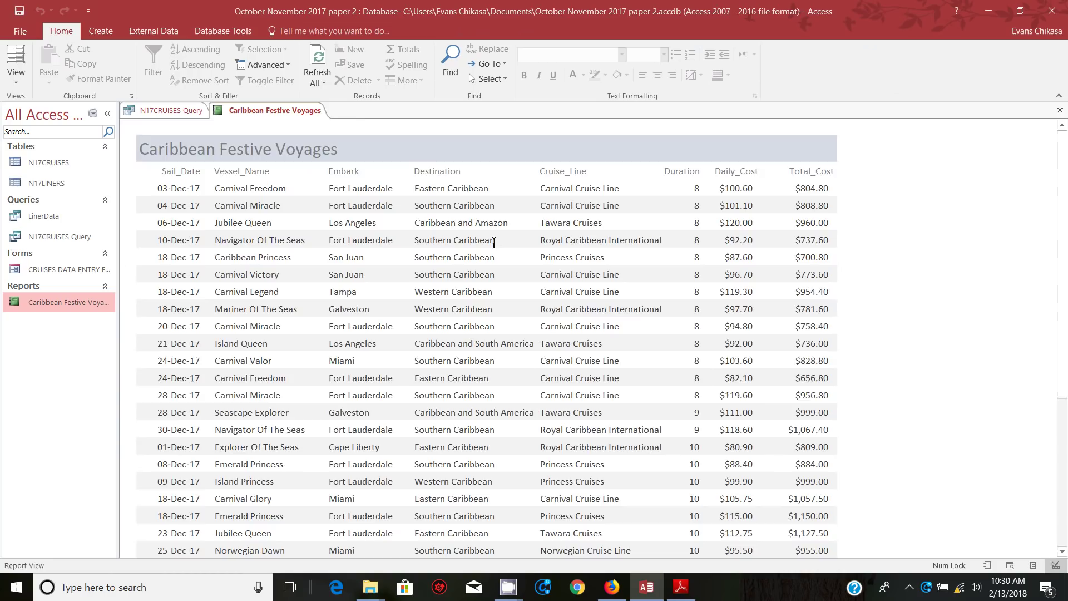
scroll(820, 324, "down", 10)
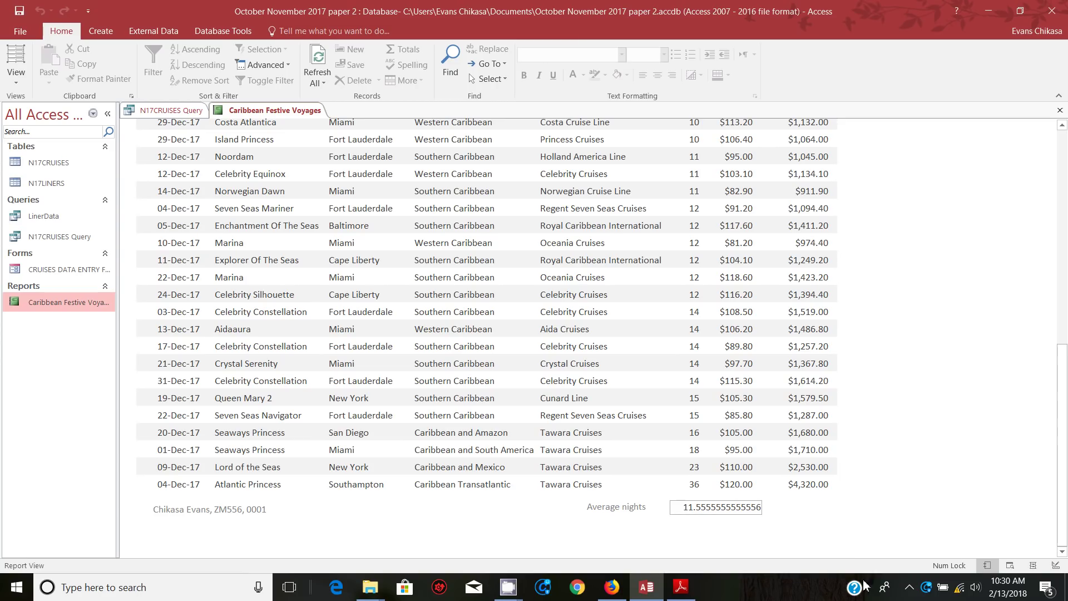
left_click(909, 586)
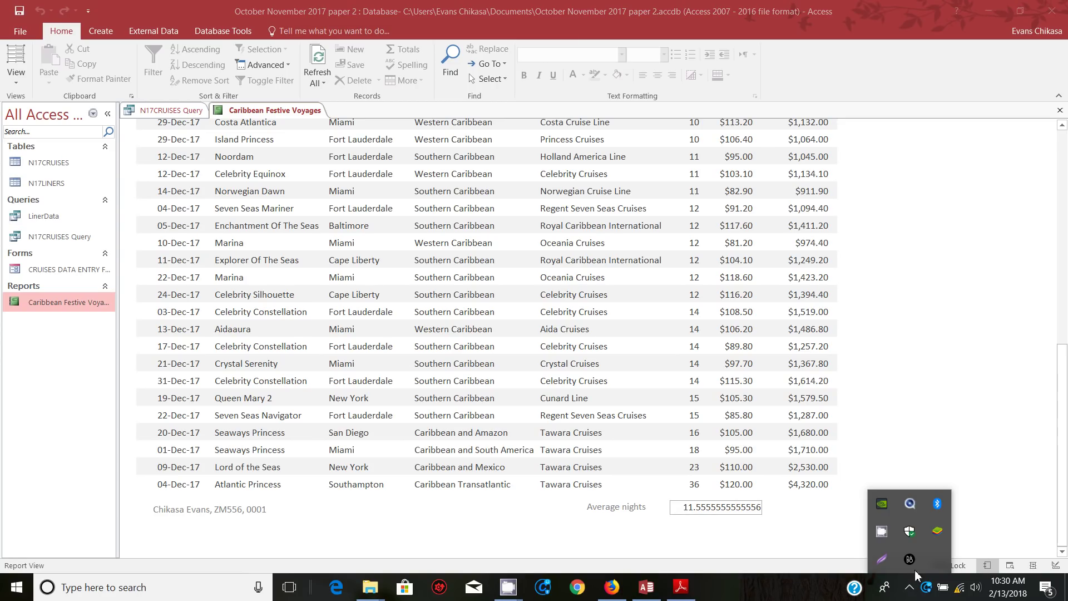
left_click(881, 531)
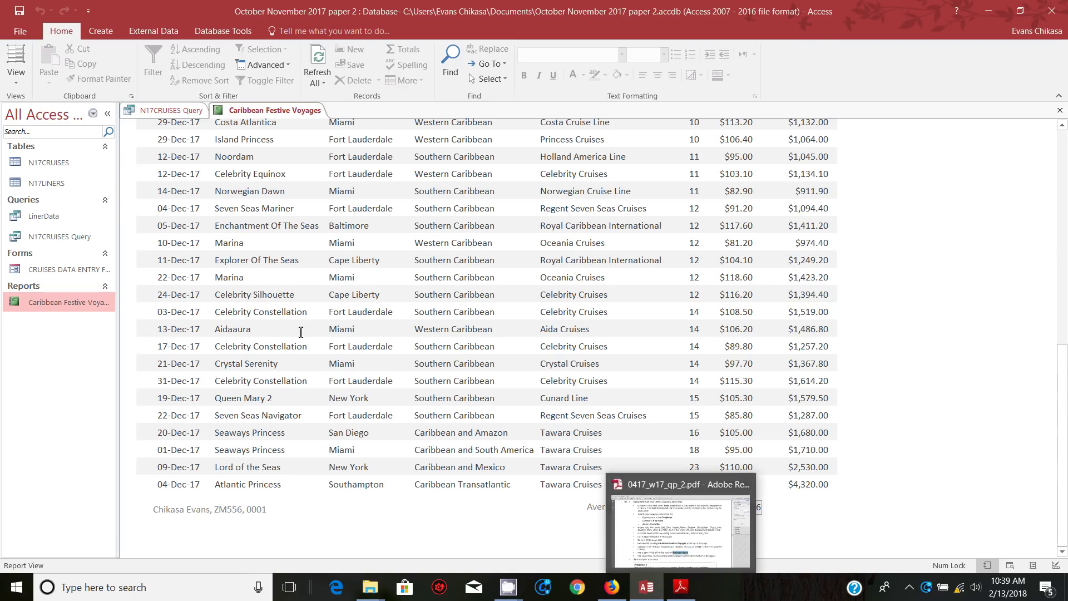
Reopen the Caribbean Festive Voyages report in Design View and select the average text box.
right_click(47, 299)
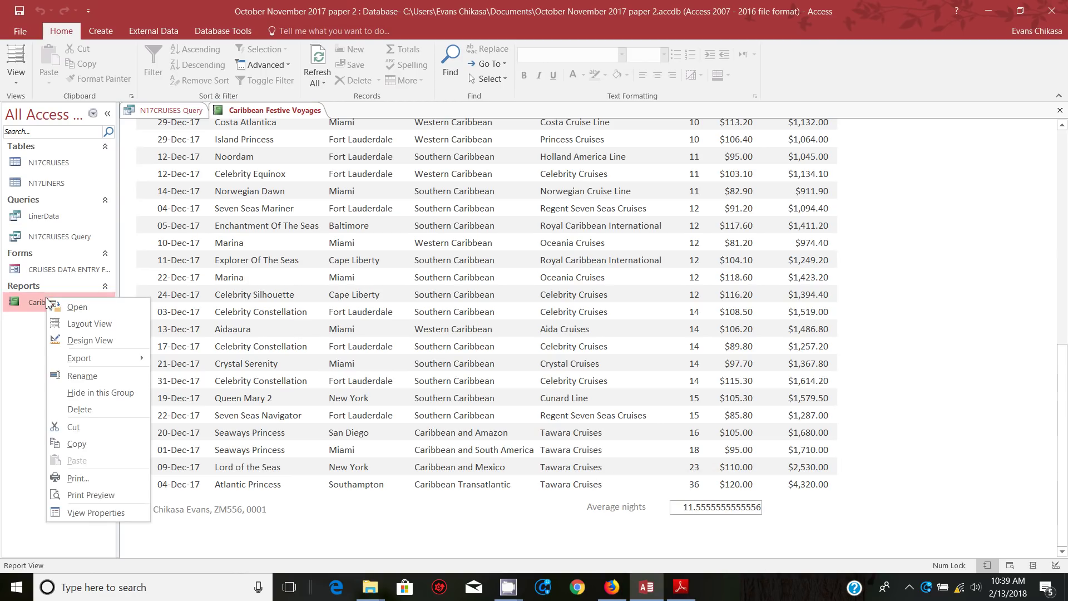
left_click(91, 340)
left_click(692, 273)
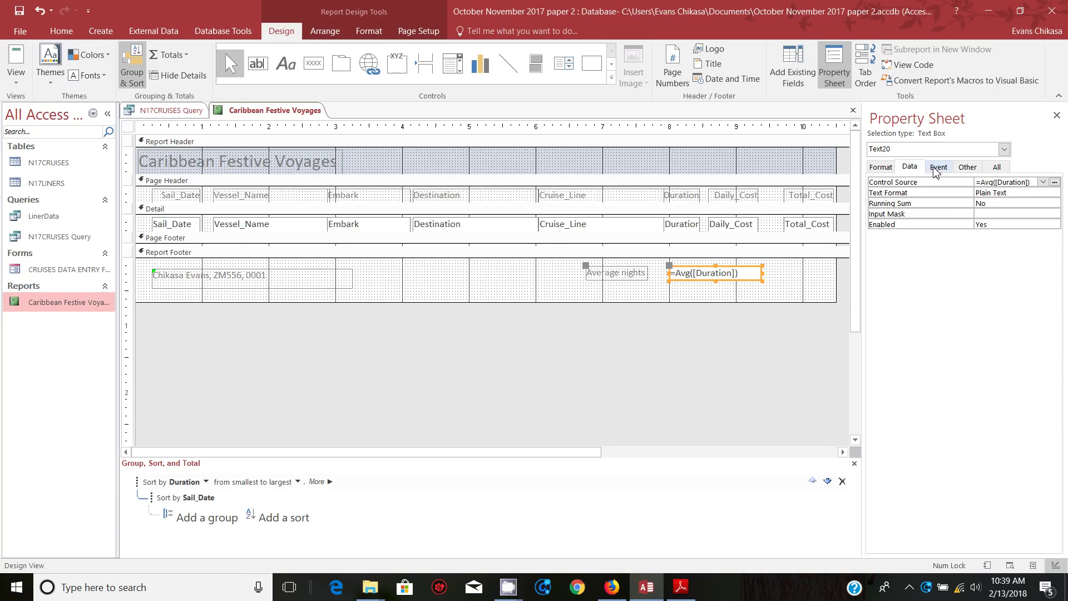
Format the average text box as Fixed with 0 decimal places.
left_click(884, 168)
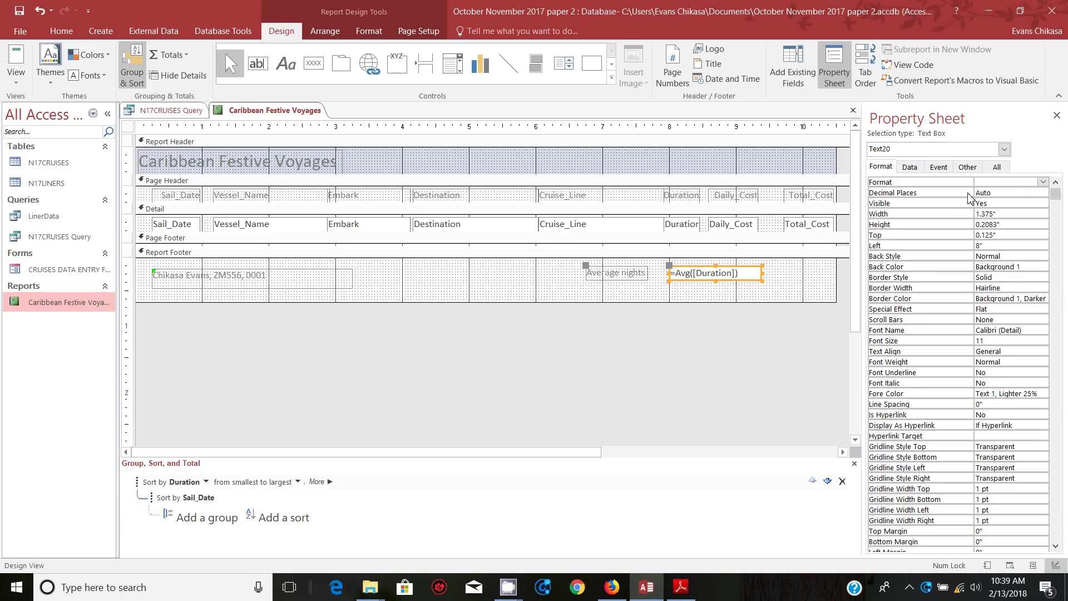
left_click(1043, 192)
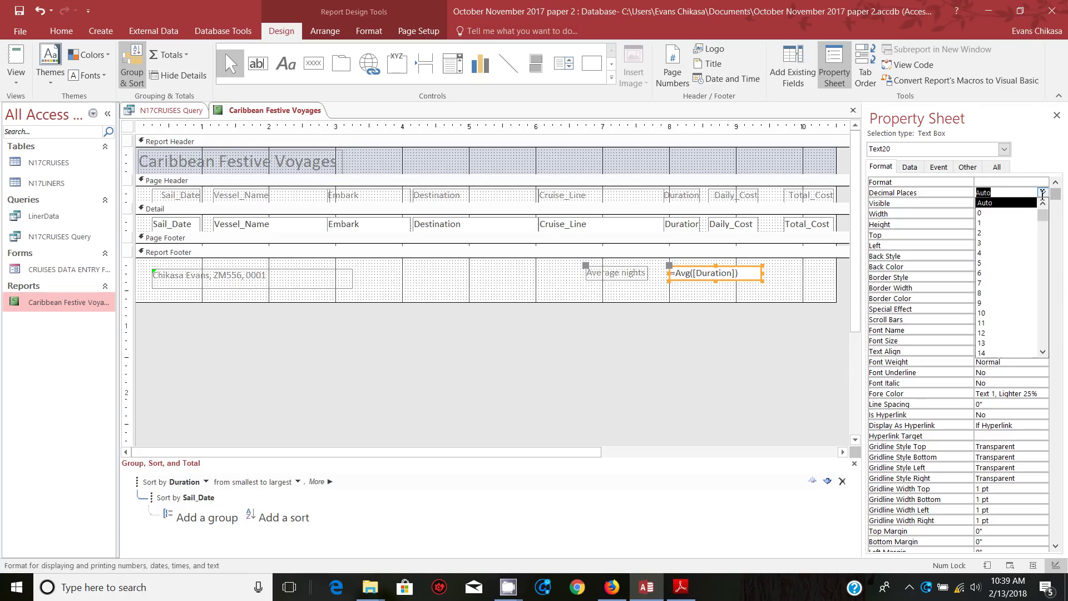
left_click(1004, 214)
left_click(1008, 183)
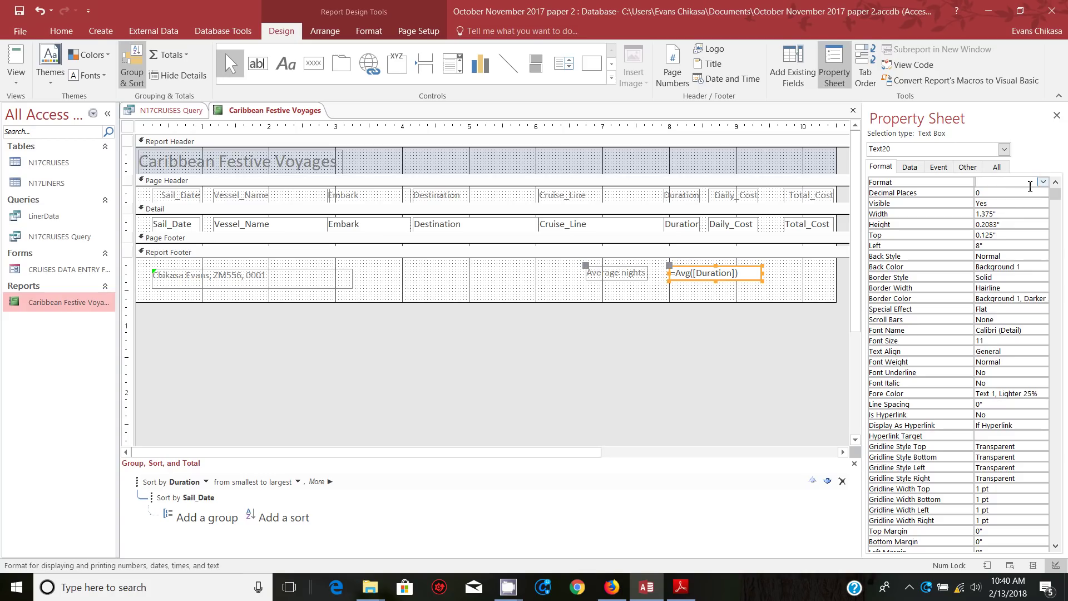
left_click(1042, 182)
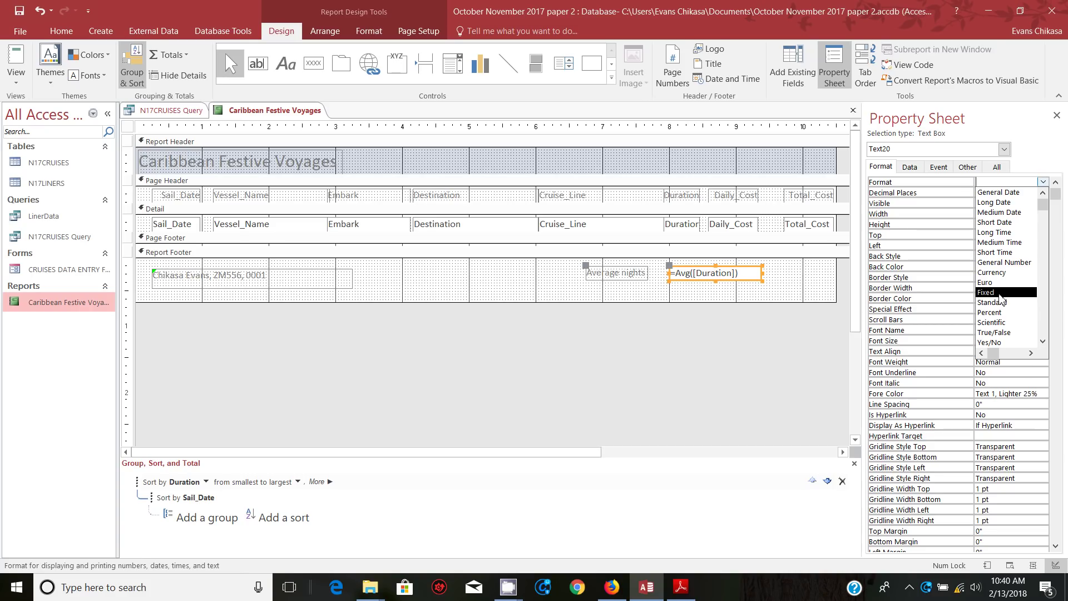
left_click(999, 295)
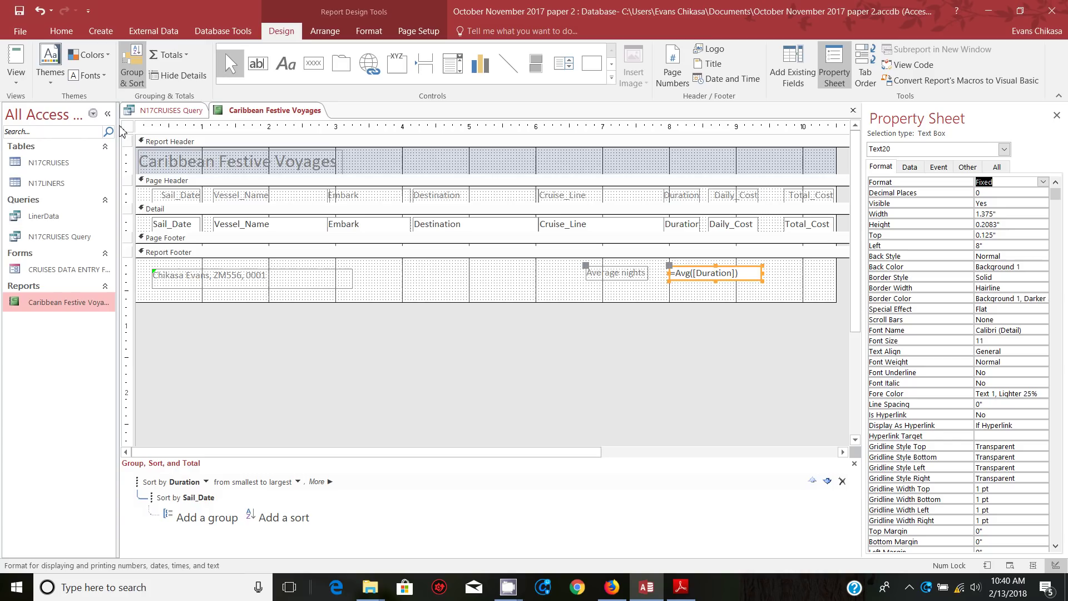
left_click(22, 85)
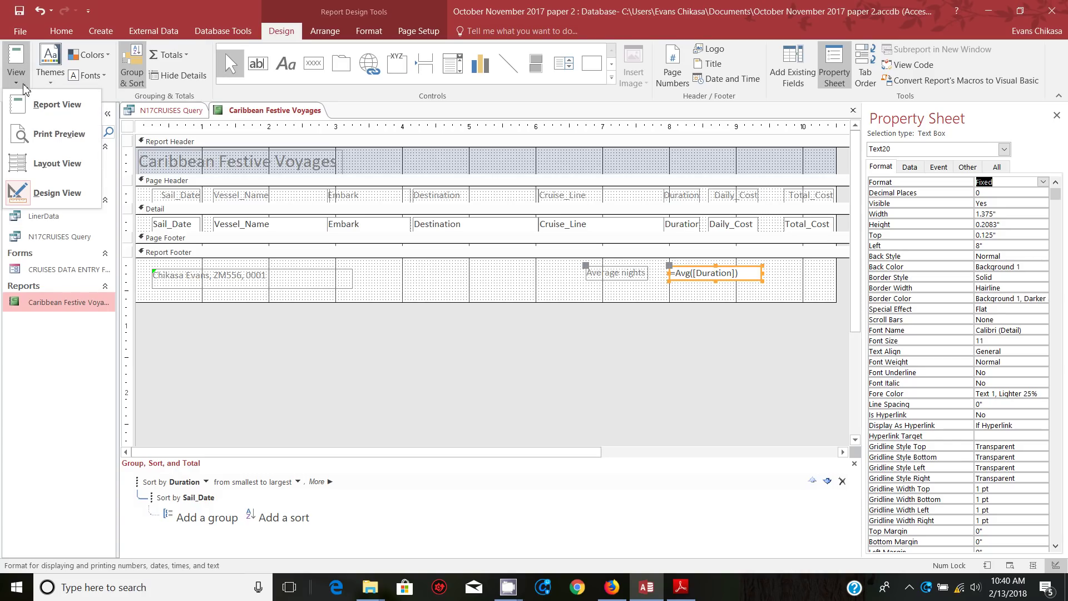
left_click(45, 111)
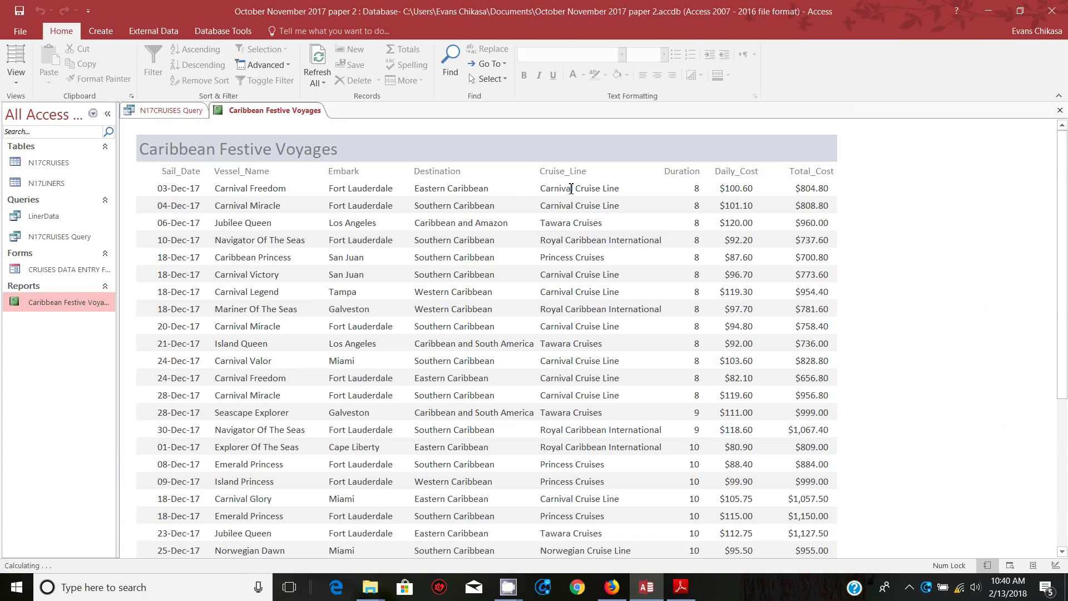
scroll(944, 274, "down", 10)
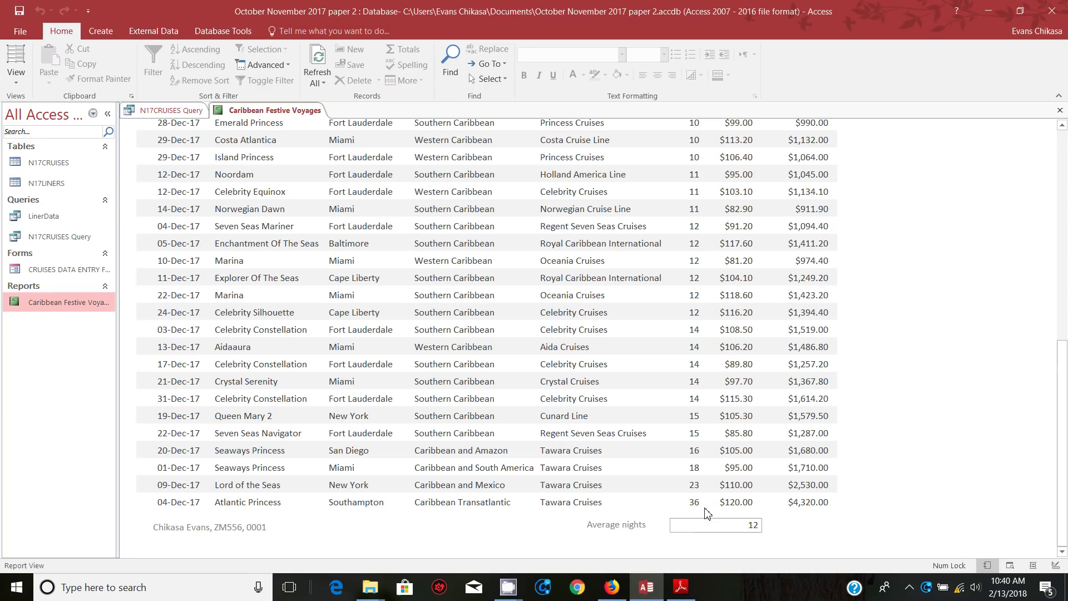
left_click(15, 82)
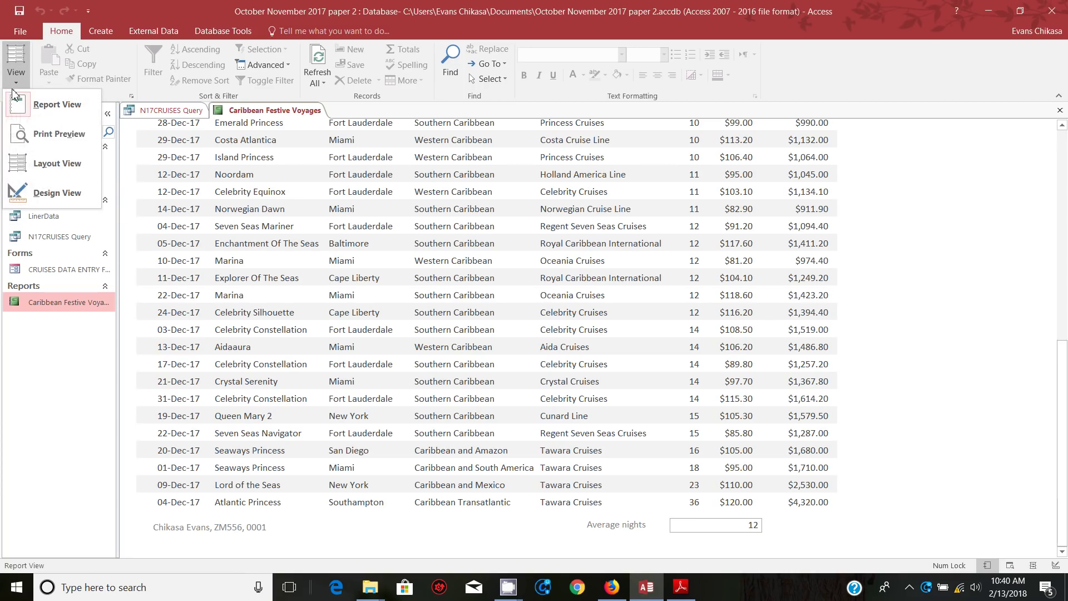
left_click(38, 195)
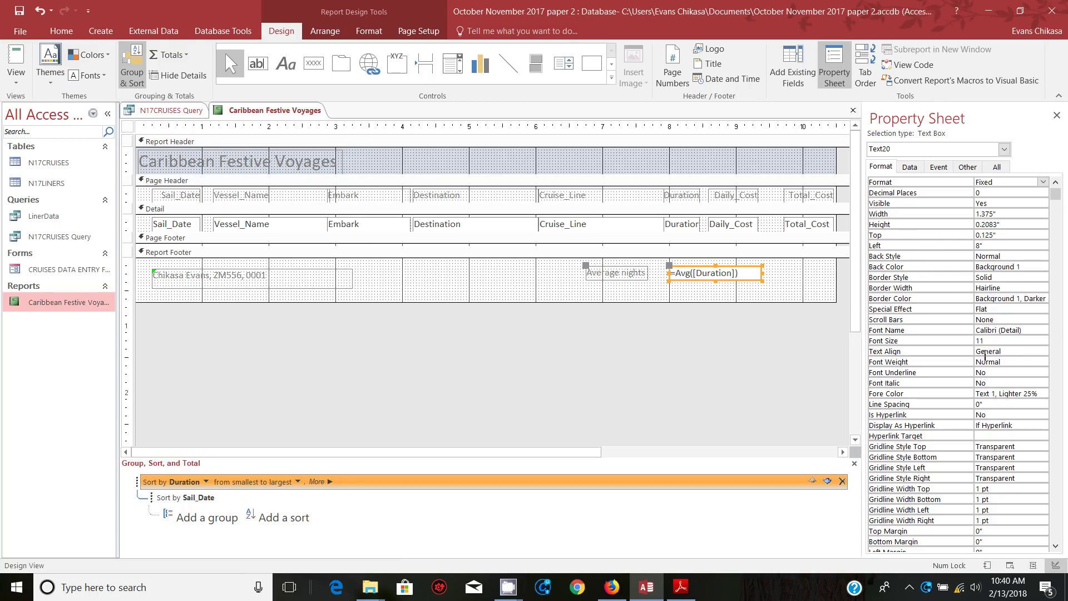
Set the average text box's Text Align to Left.
left_click(1010, 352)
left_click(1043, 351)
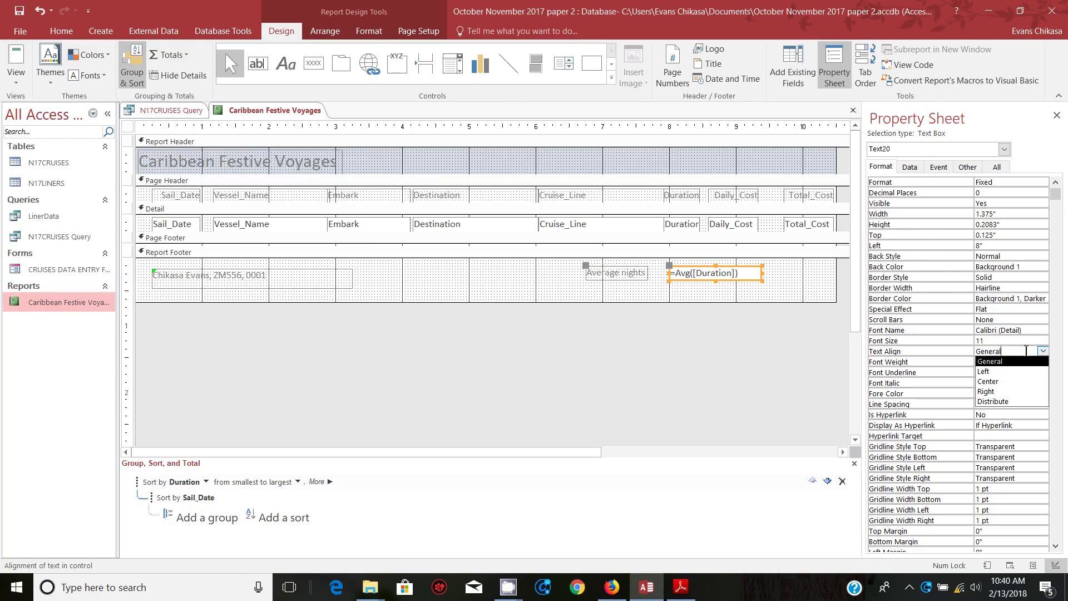
left_click(994, 372)
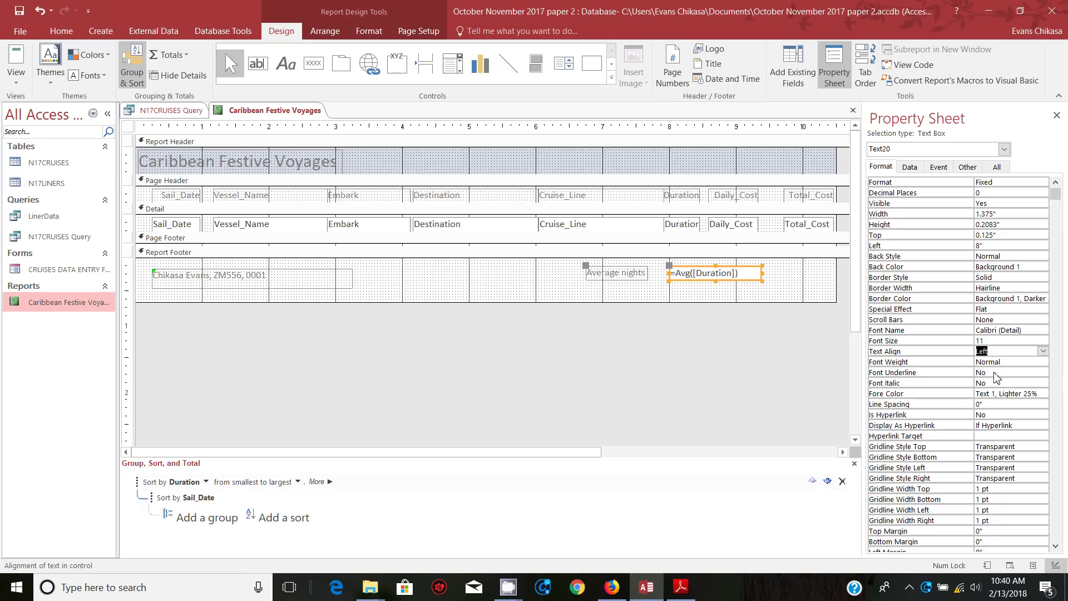
Check the report in Report View, where Average nights now shows 12.
left_click(17, 77)
left_click(51, 104)
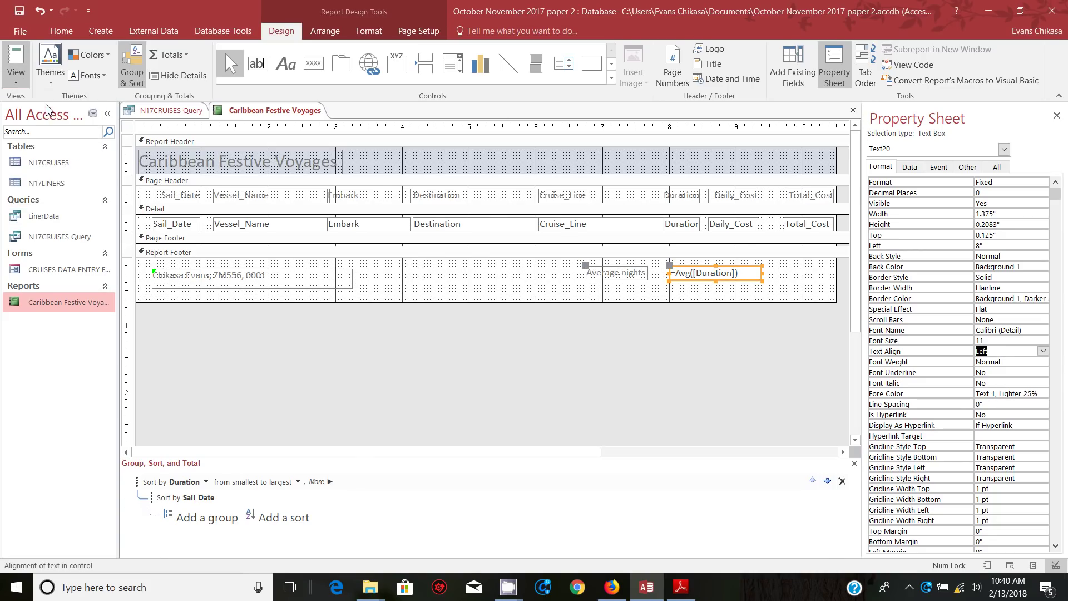
scroll(582, 312, "down", 10)
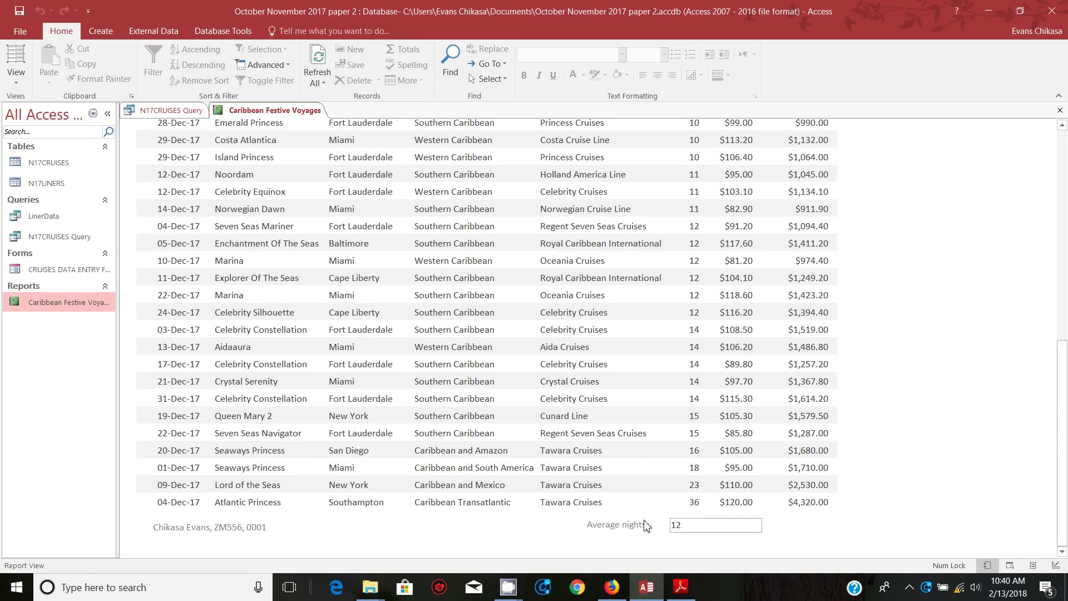
Back in Design View, narrow the average text box to 1.0833" wide.
left_click(14, 88)
left_click(33, 190)
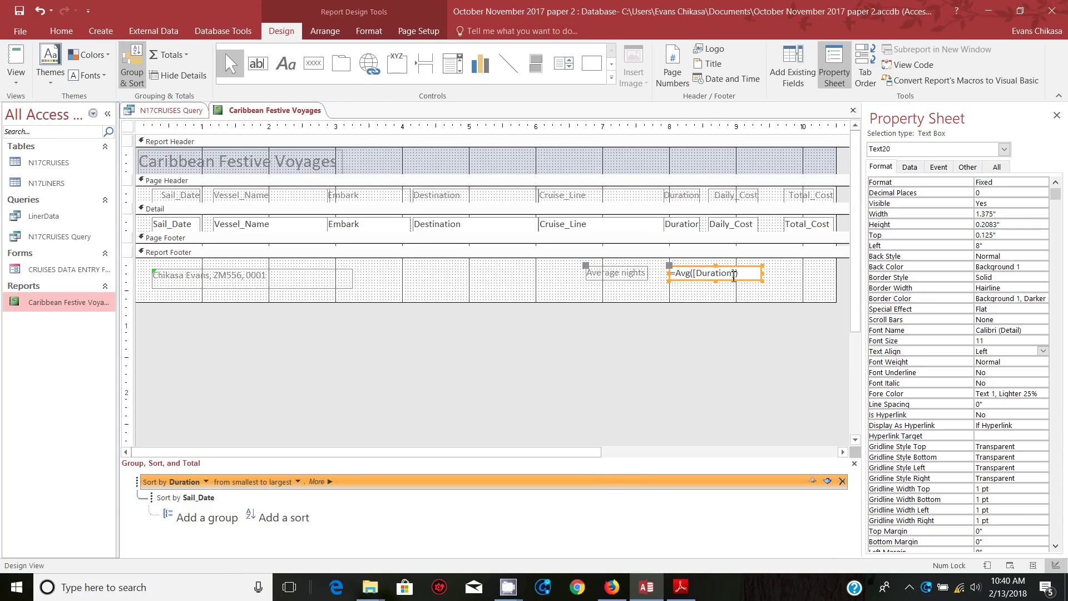
left_click_drag(764, 274, 744, 275)
left_click(681, 587)
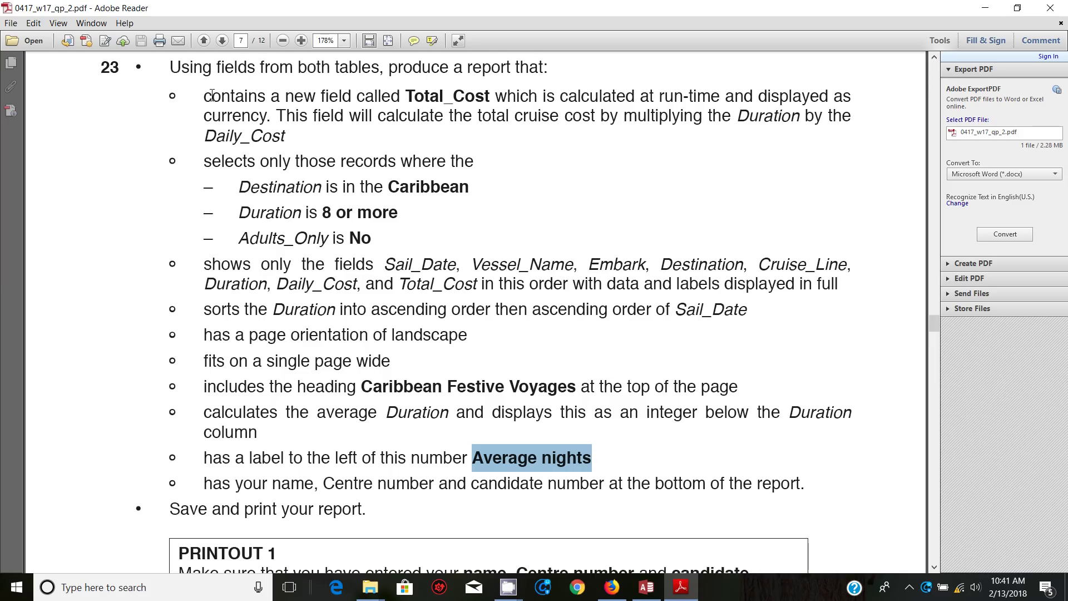
left_click_drag(353, 261, 250, 190)
left_click_drag(204, 309, 732, 315)
left_click_drag(202, 336, 475, 338)
left_click_drag(200, 363, 383, 376)
left_click_drag(200, 392, 594, 392)
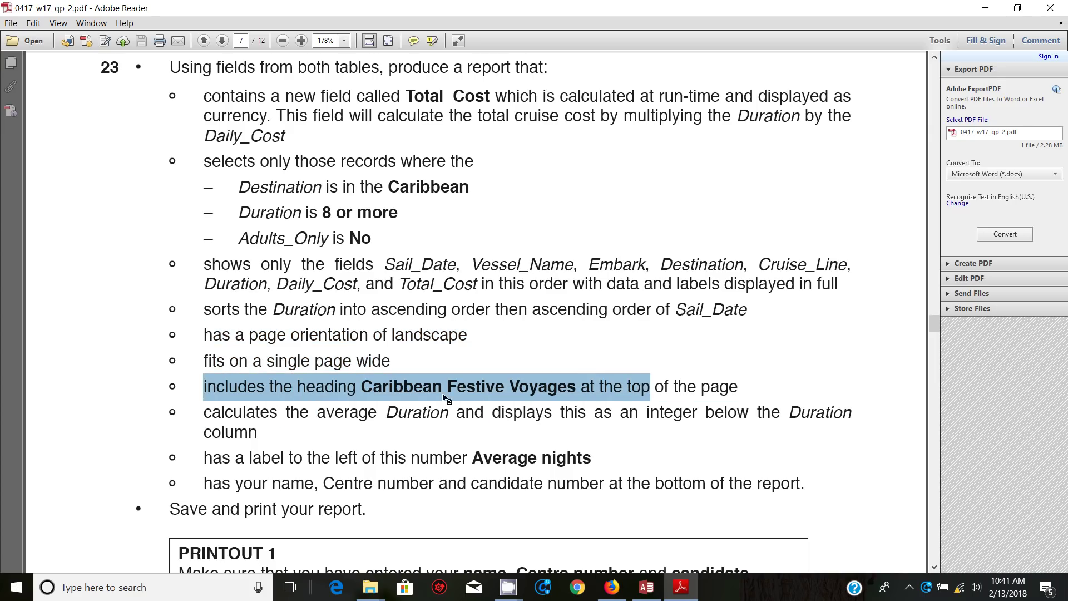
left_click_drag(202, 414, 445, 439)
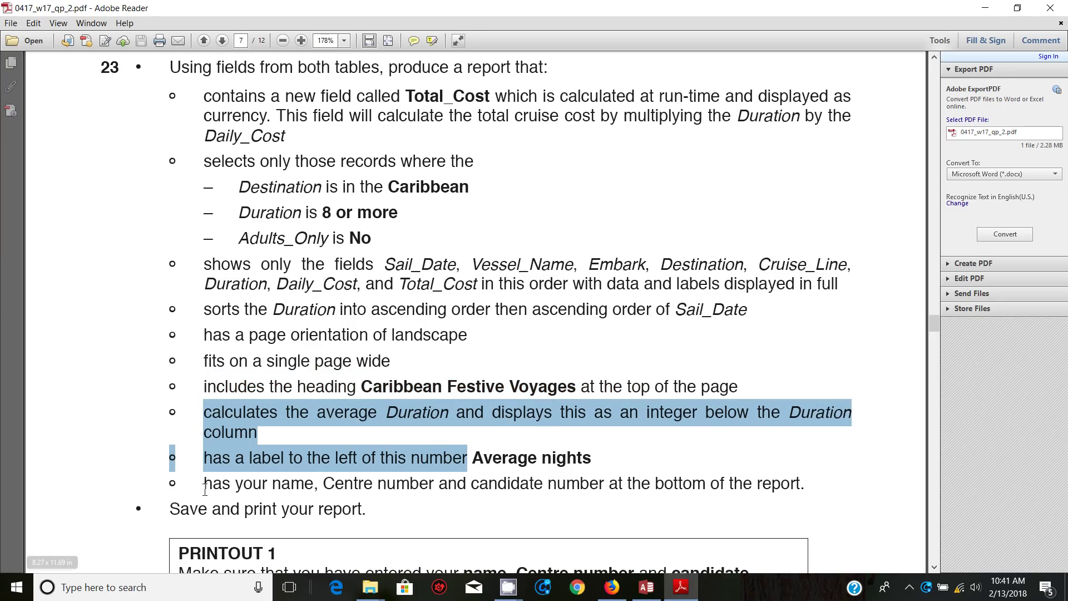
left_click_drag(204, 485, 705, 485)
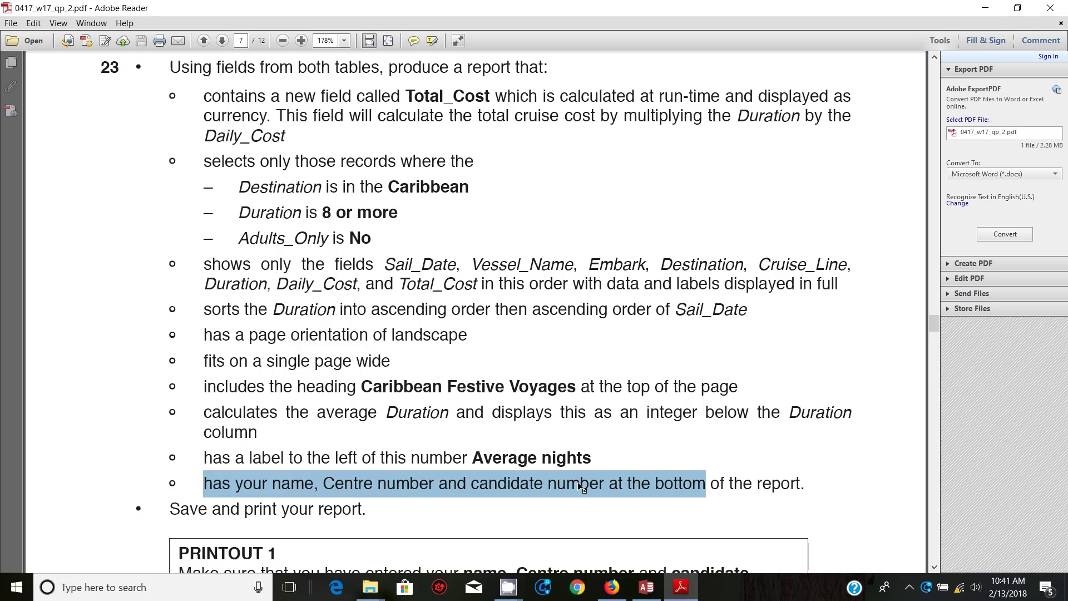
left_click_drag(170, 509, 357, 517)
scroll(516, 394, "down", 3)
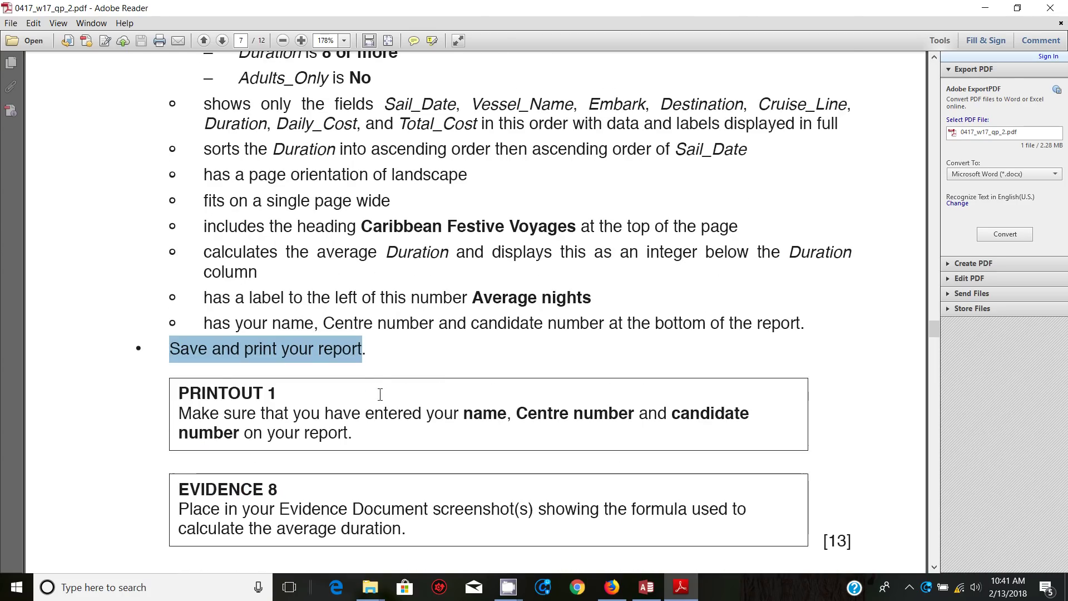
scroll(380, 395, "down", 1)
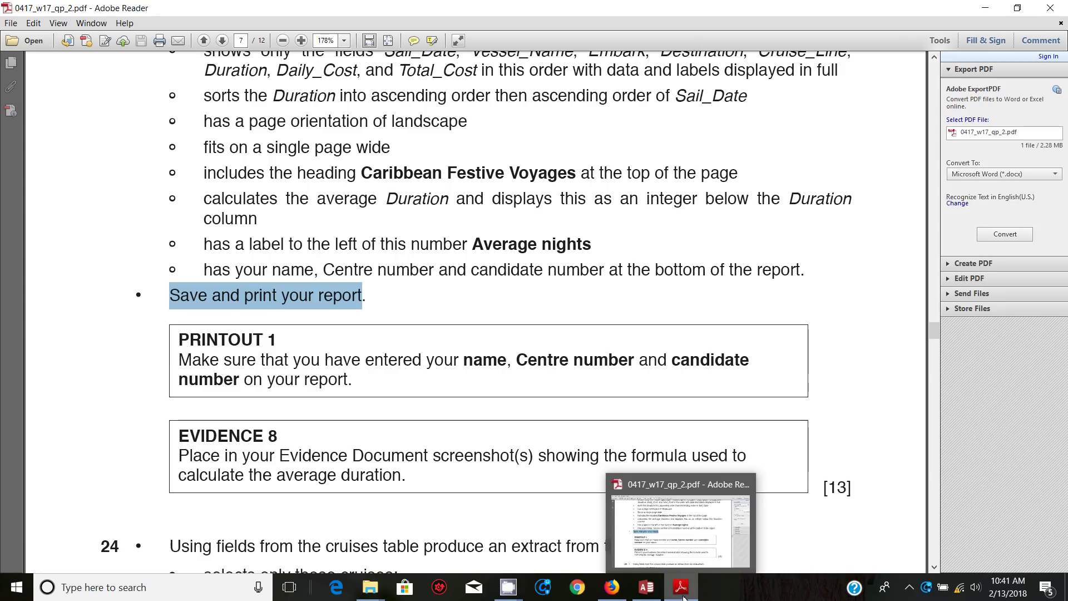
Look over the database's File > Print options, then return to the report design.
left_click(648, 588)
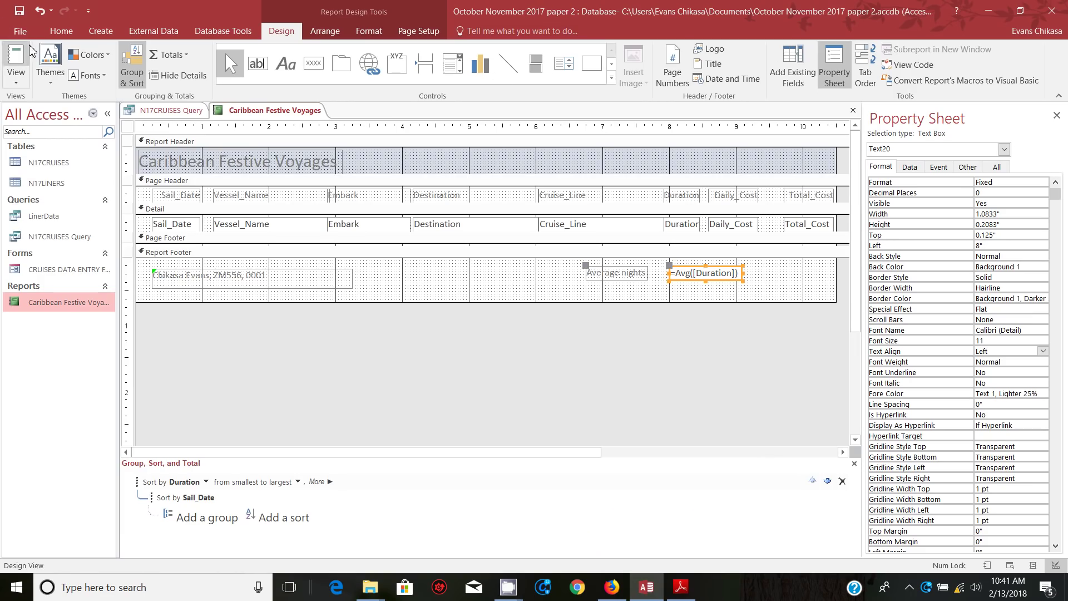
left_click(13, 26)
left_click(25, 177)
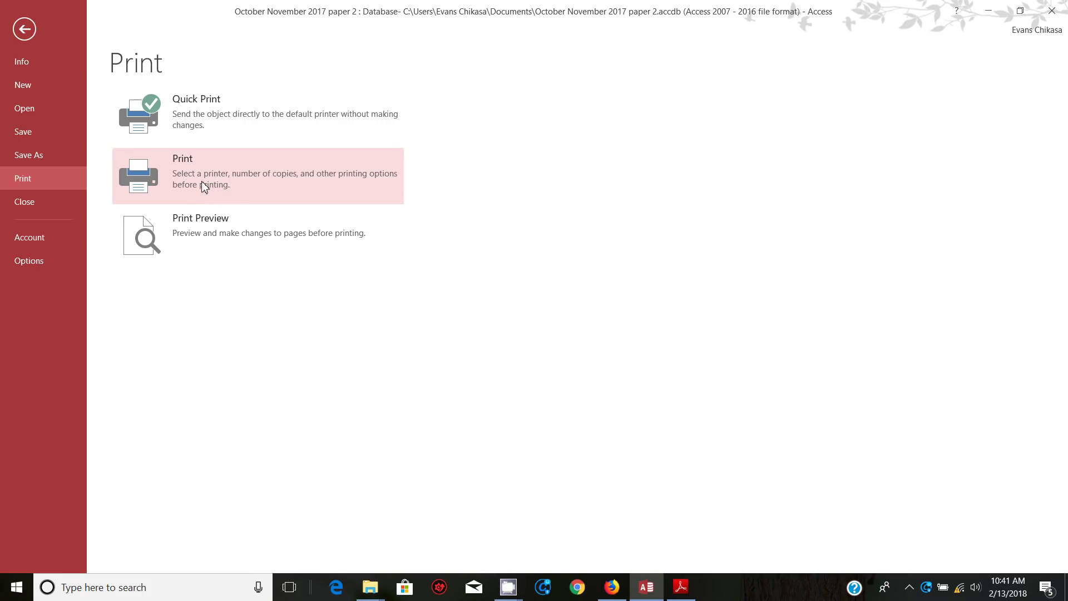
left_click(24, 30)
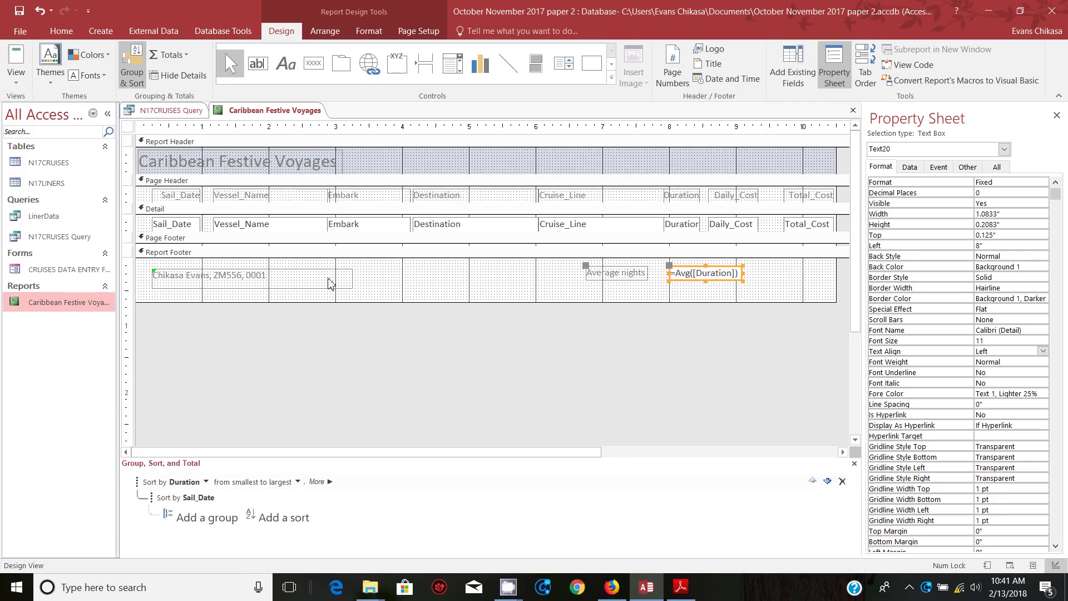
Check the landscape report with all eight columns in Print Preview, then close it.
left_click(16, 78)
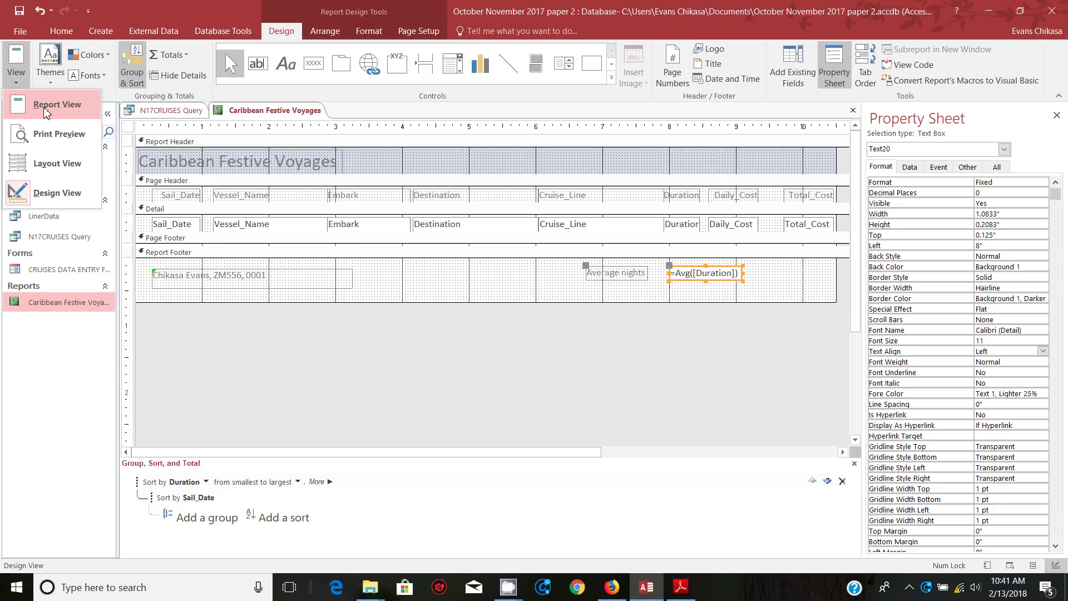
left_click(50, 137)
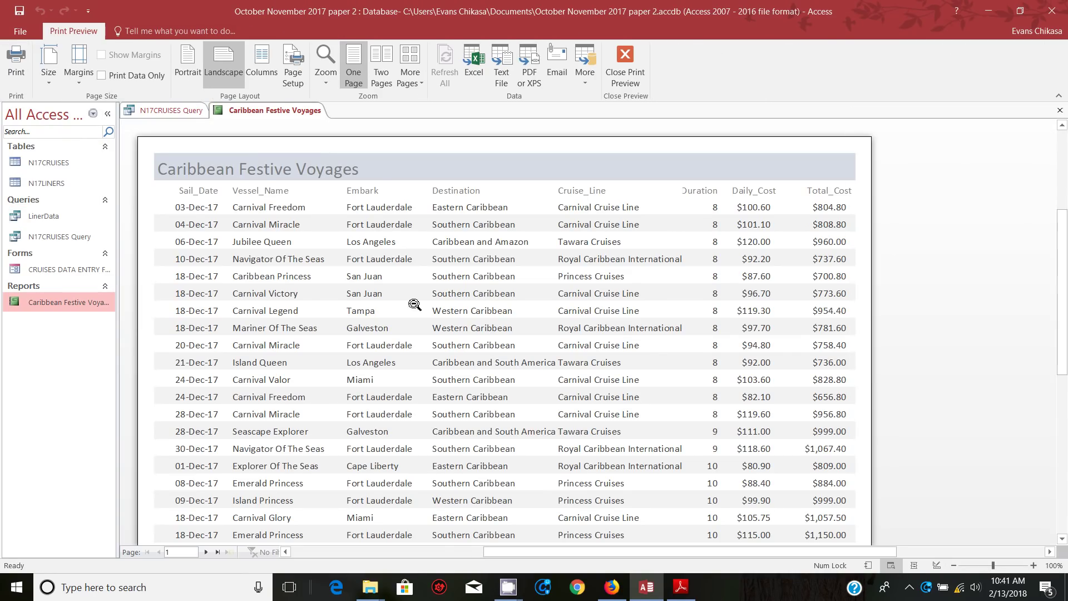
scroll(547, 339, "down", 1)
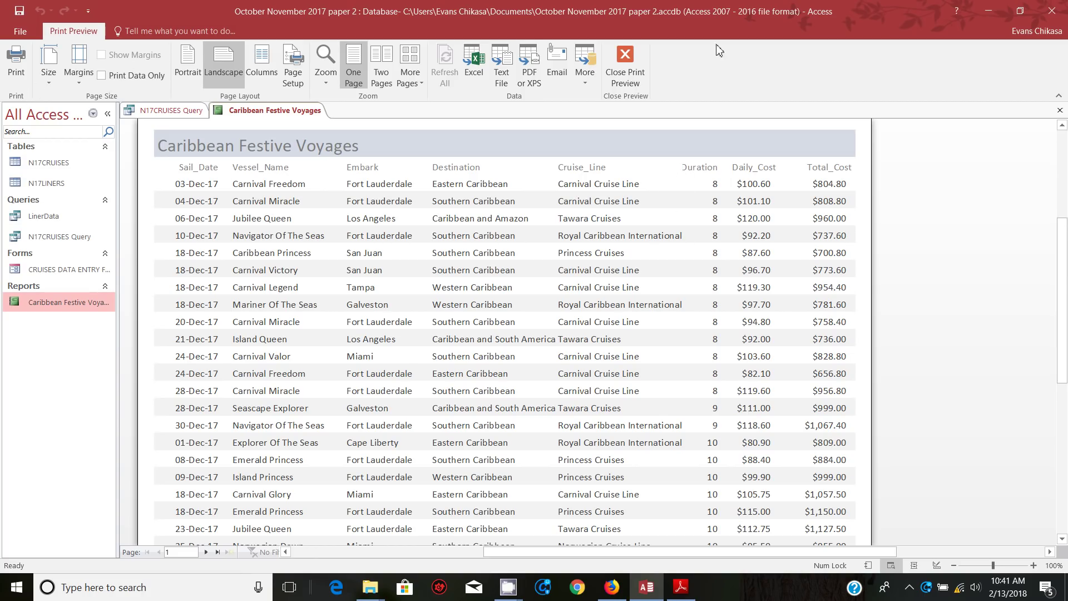
left_click(625, 66)
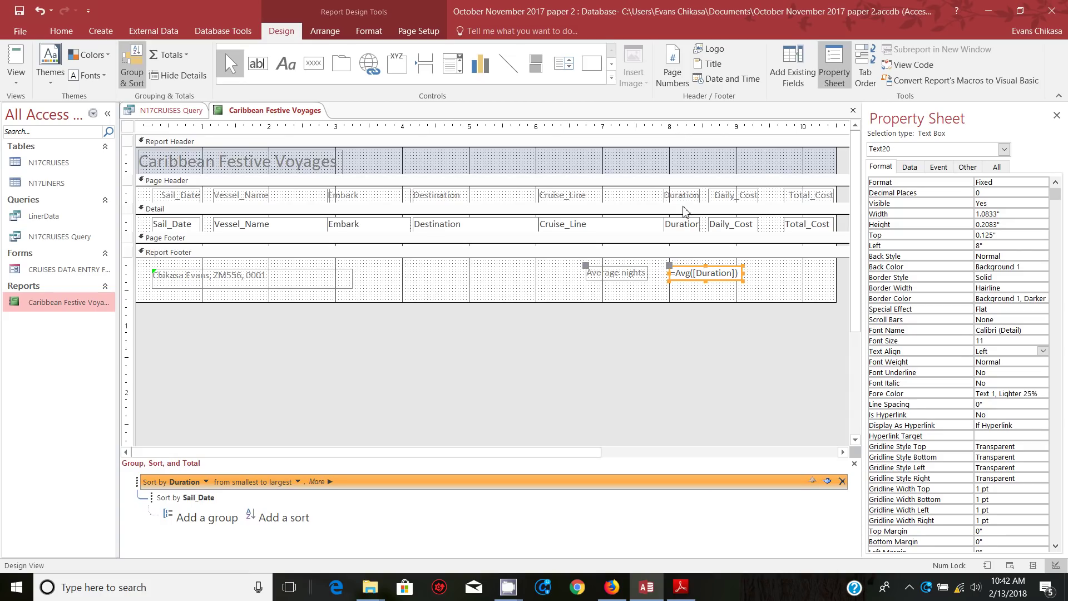
Switch the Caribbean Festive Voyages report from Report View to Layout View.
left_click(16, 82)
left_click(45, 106)
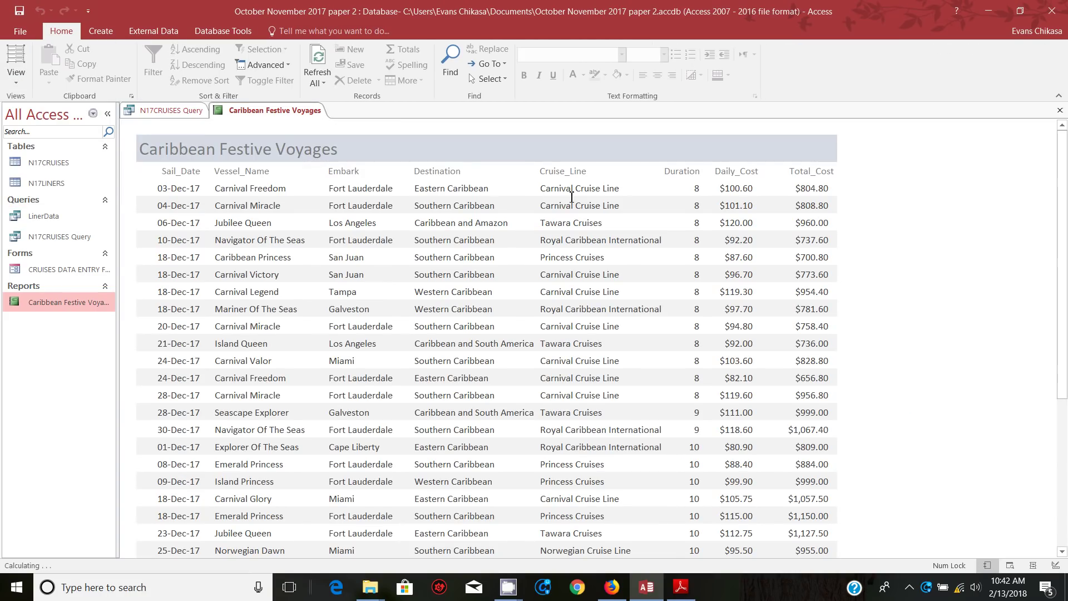
left_click(17, 83)
left_click(37, 165)
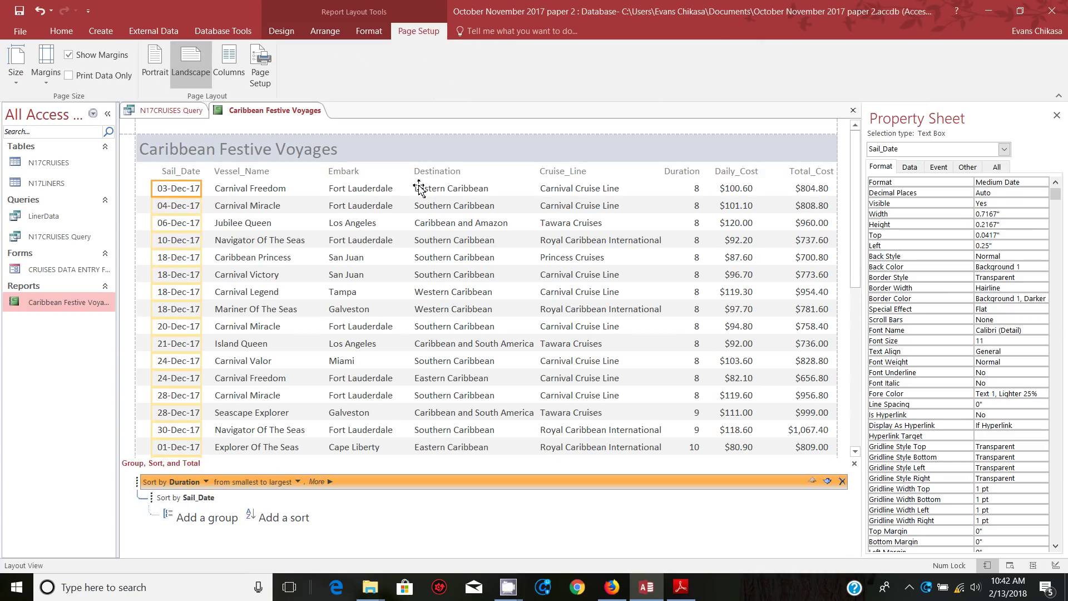
Widen the Duration column heading to 0.6083" and reopen the report in Design View.
left_click(671, 184)
left_click(674, 172)
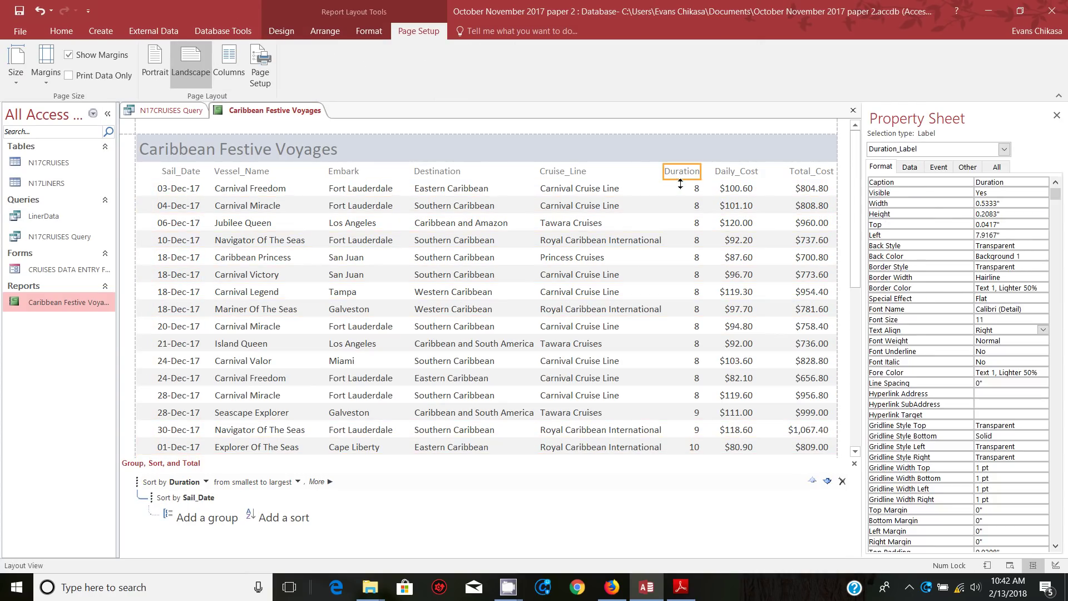
left_click(679, 190)
left_click(671, 173)
left_click_drag(661, 174, 657, 174)
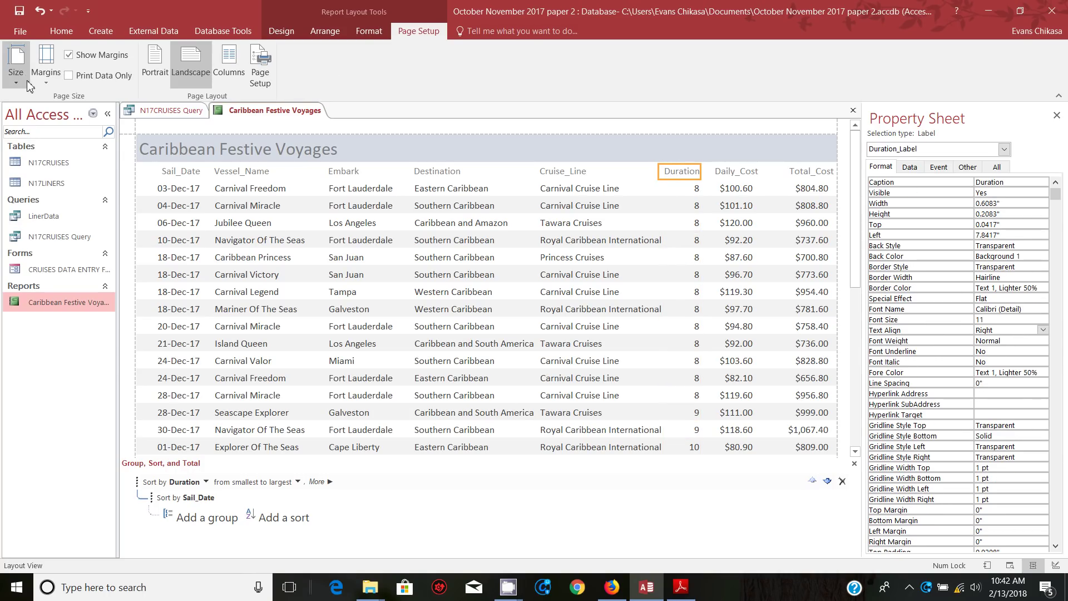
right_click(46, 302)
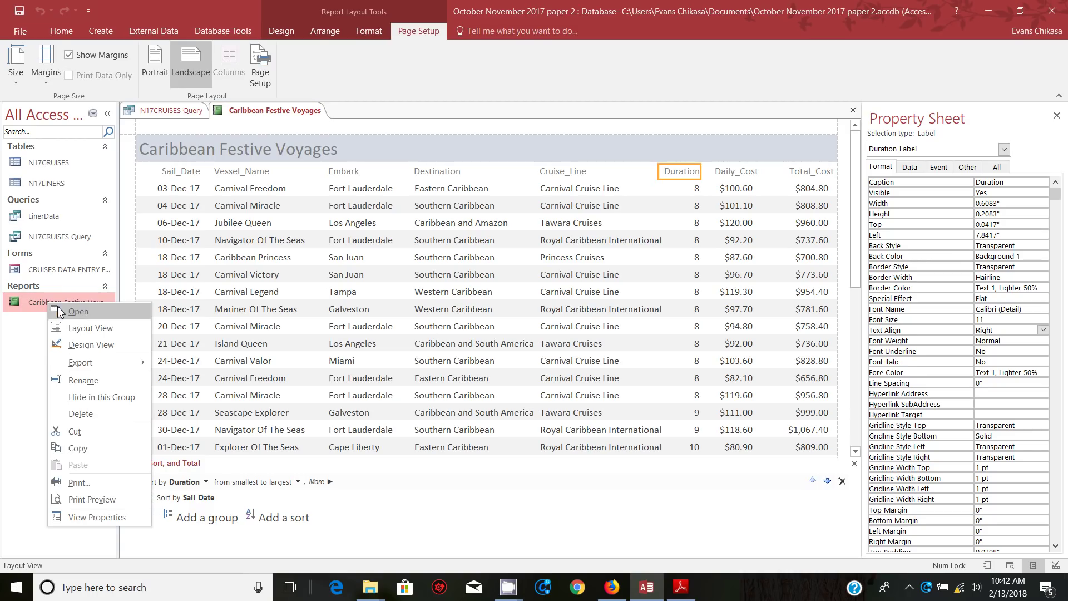
left_click(85, 345)
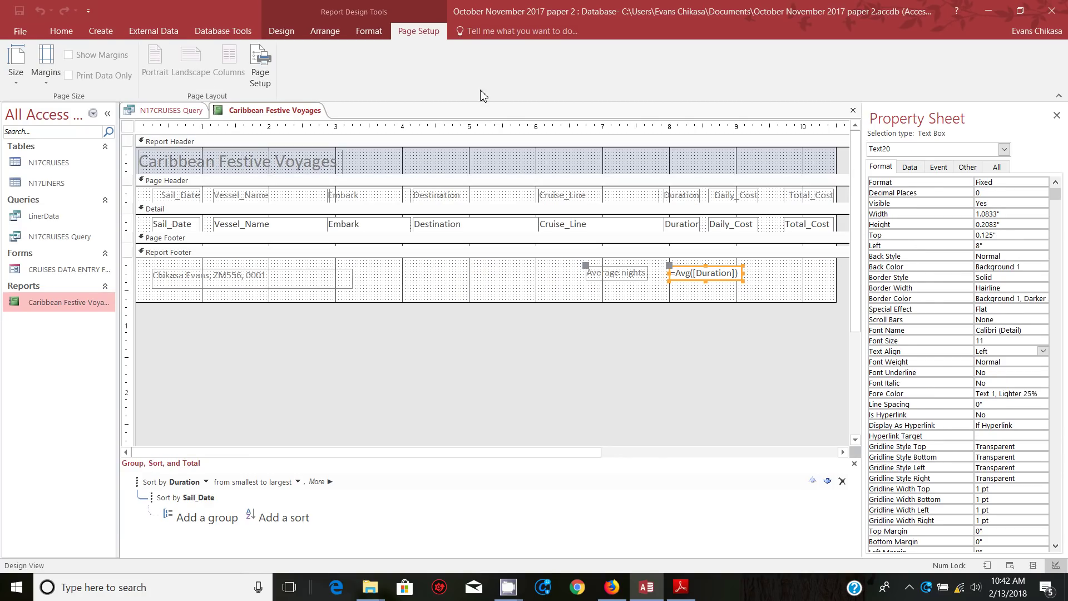
Show the report in Print Preview and scroll through its pages.
left_click(58, 33)
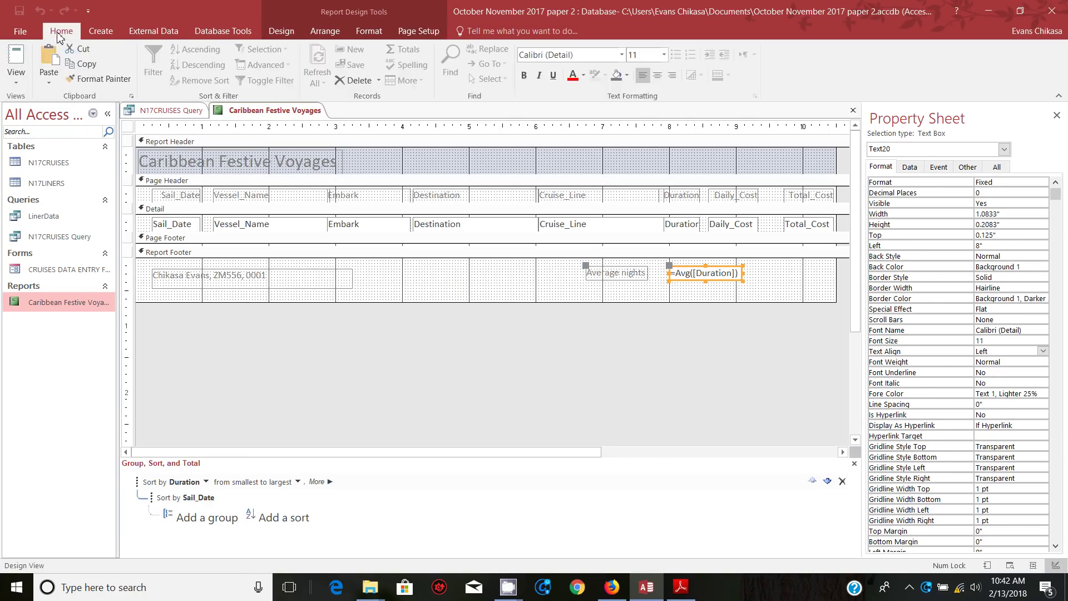
left_click(18, 84)
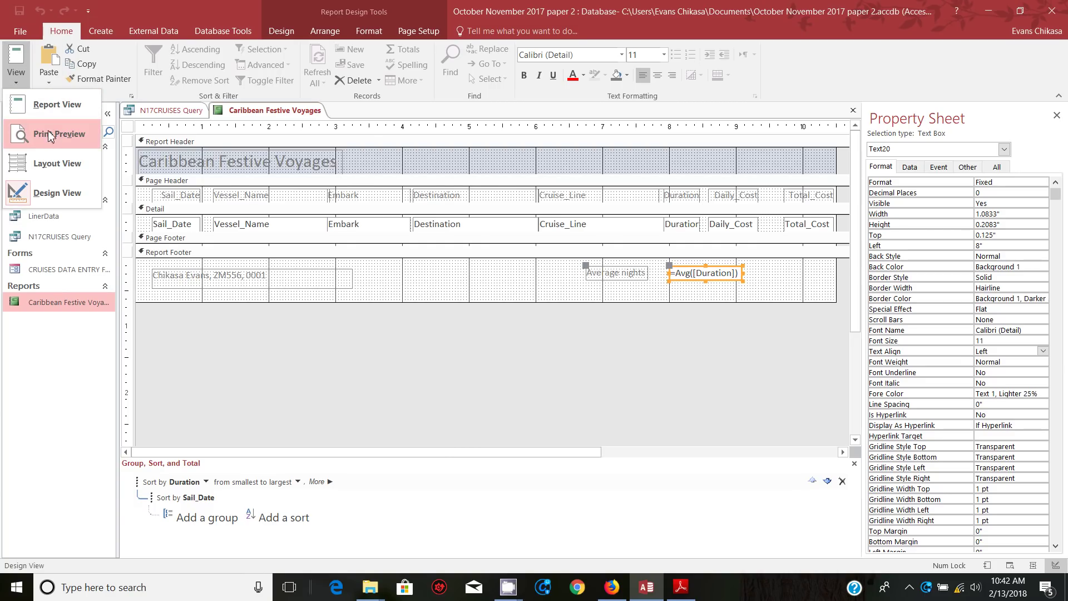
left_click(49, 135)
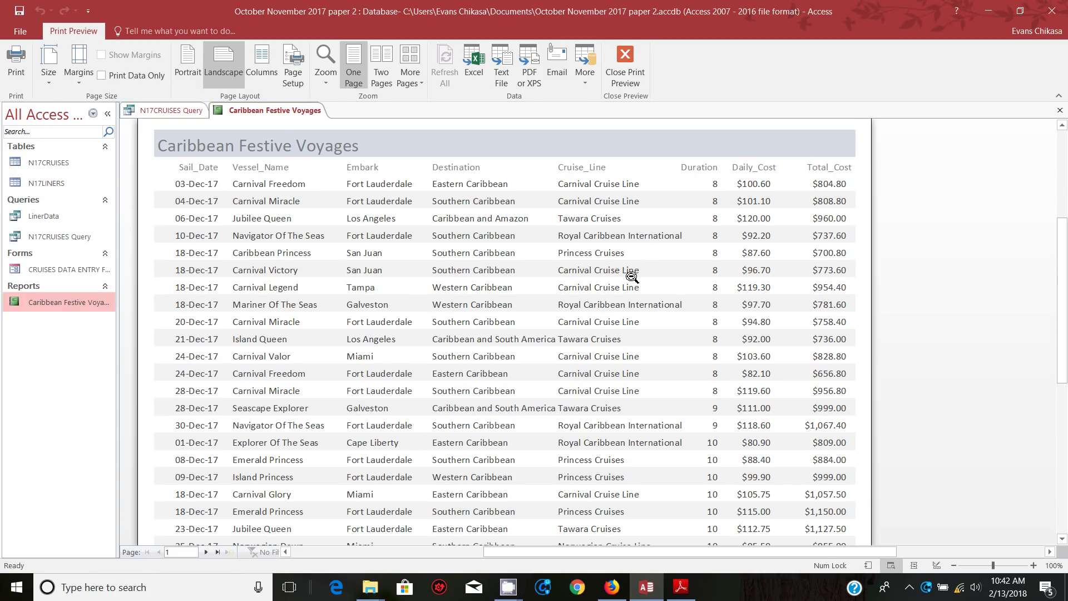
scroll(633, 277, "down", 10)
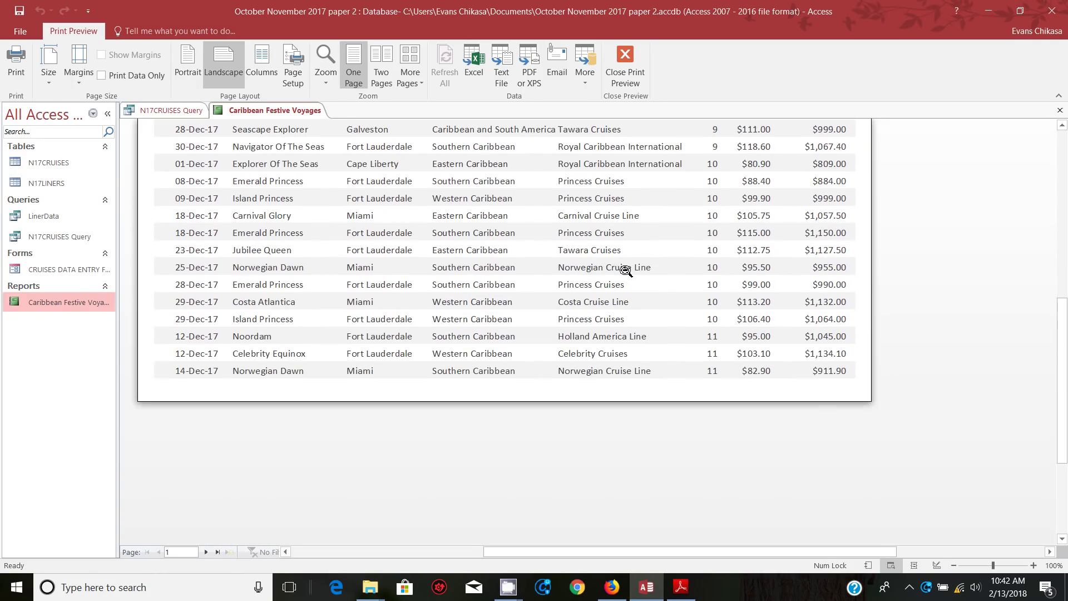
scroll(333, 369, "down", 1)
scroll(329, 346, "up", 3)
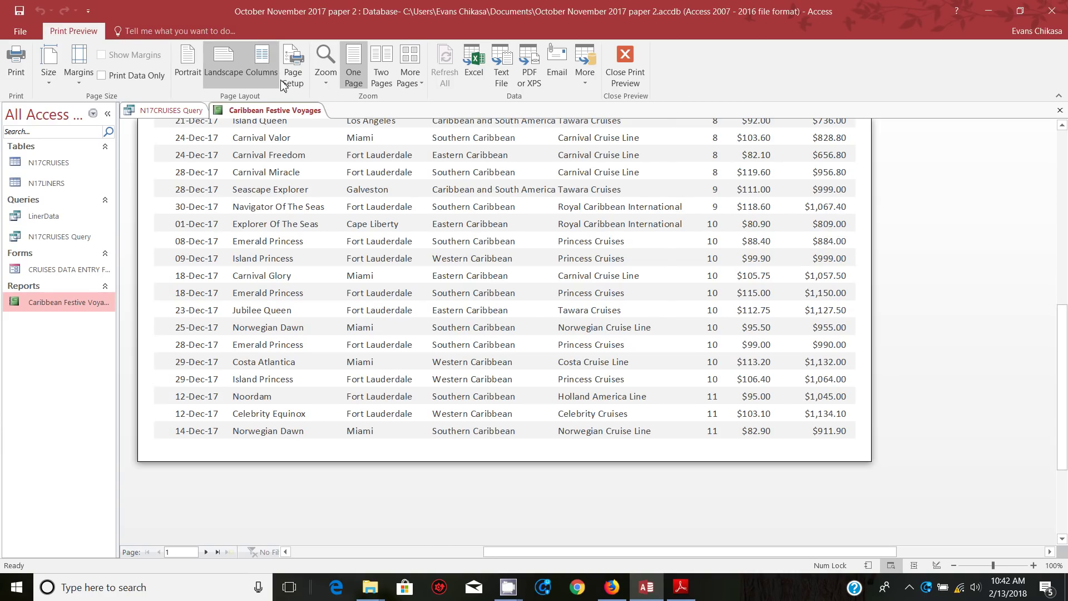
Confirm in Page Setup that the report is landscape on Letter paper, then cancel.
left_click(293, 64)
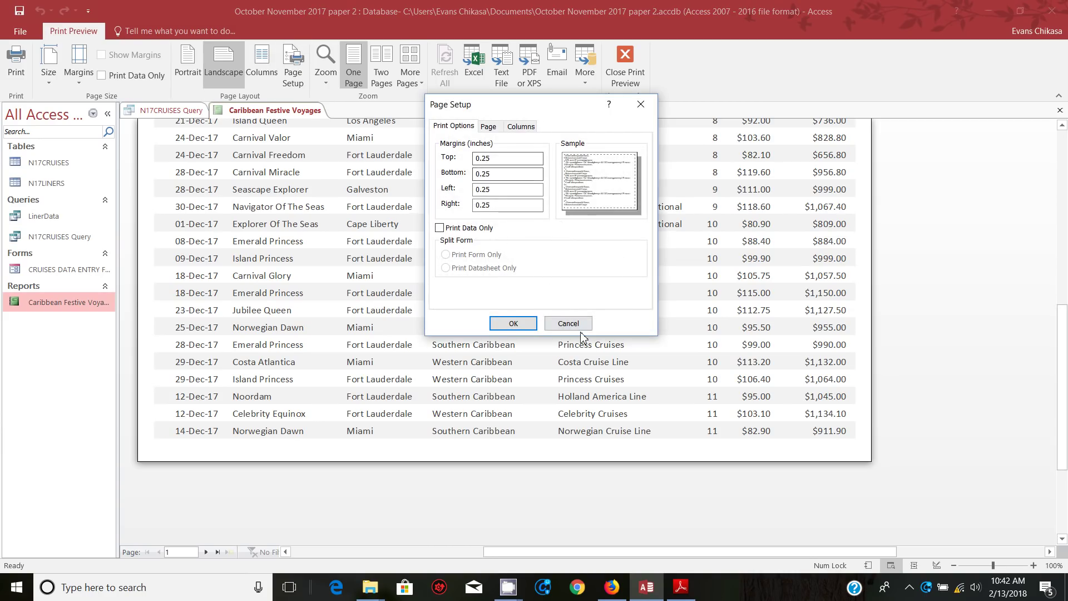
left_click(491, 127)
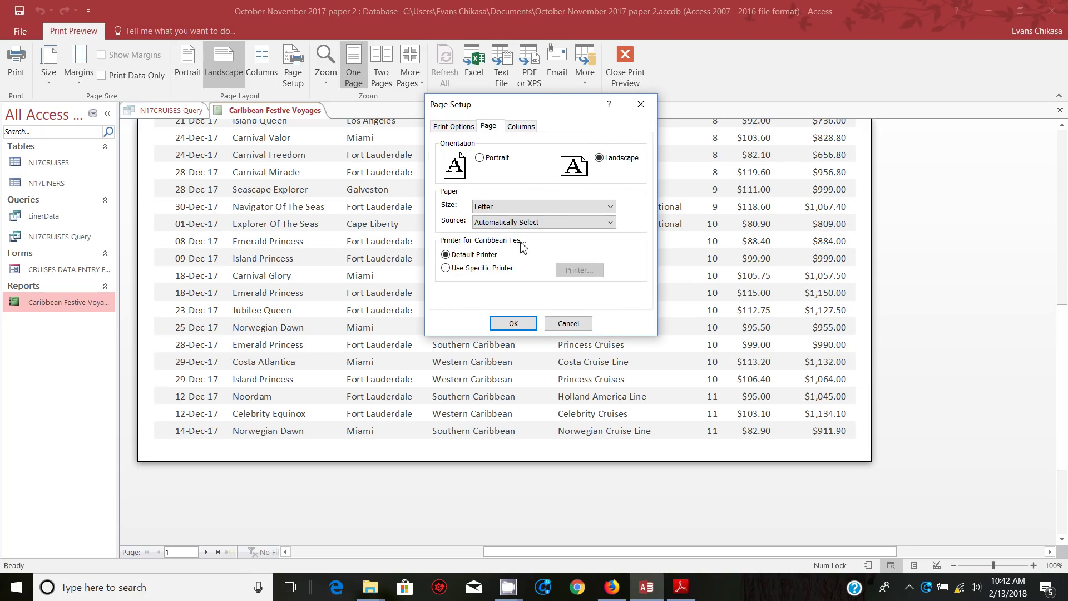
left_click(535, 210)
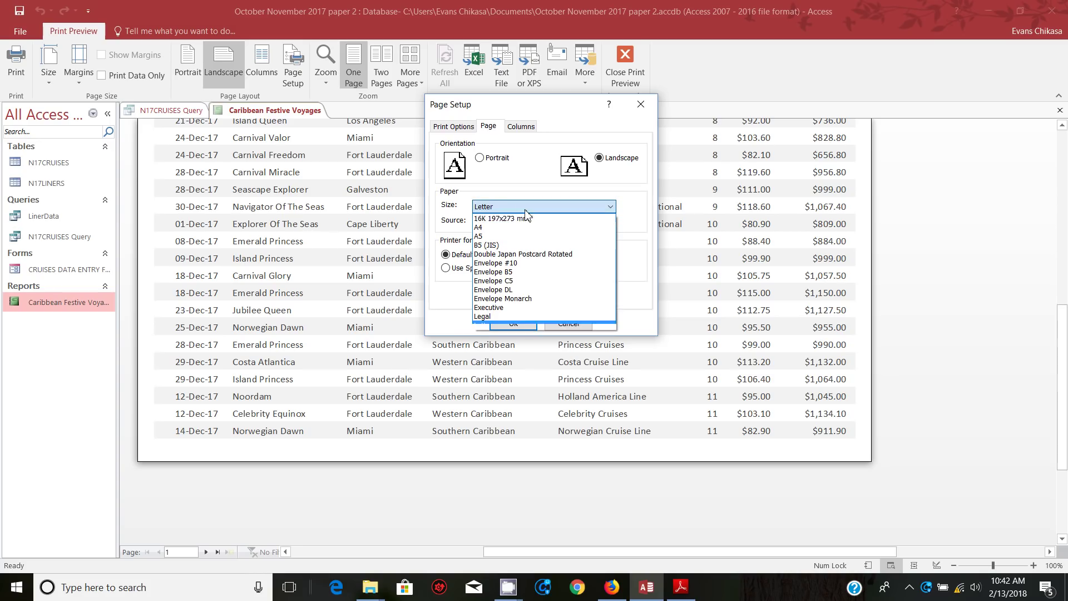
left_click(458, 199)
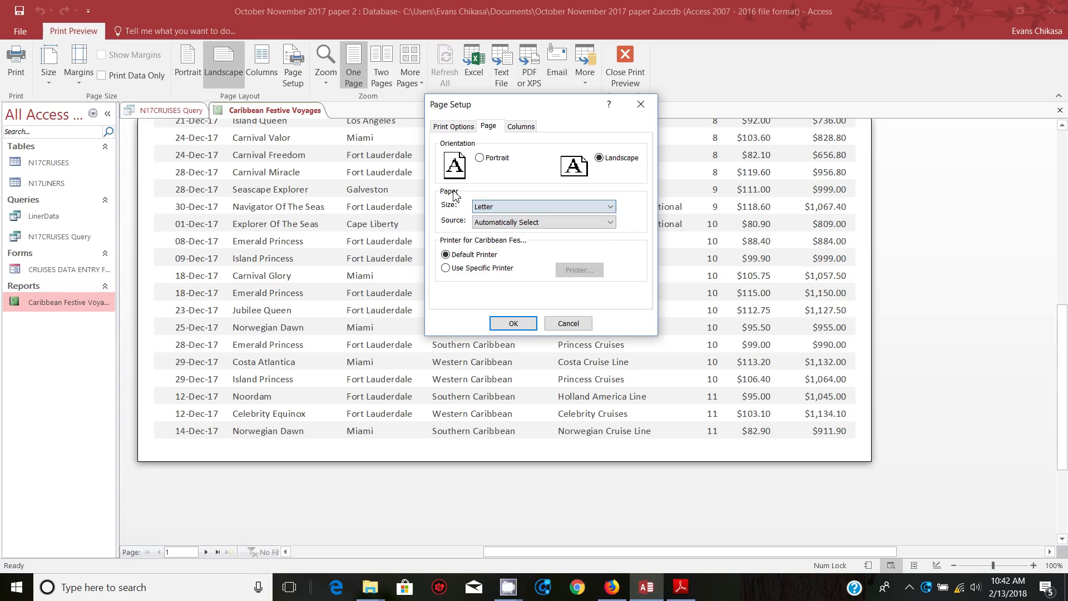
left_click(573, 324)
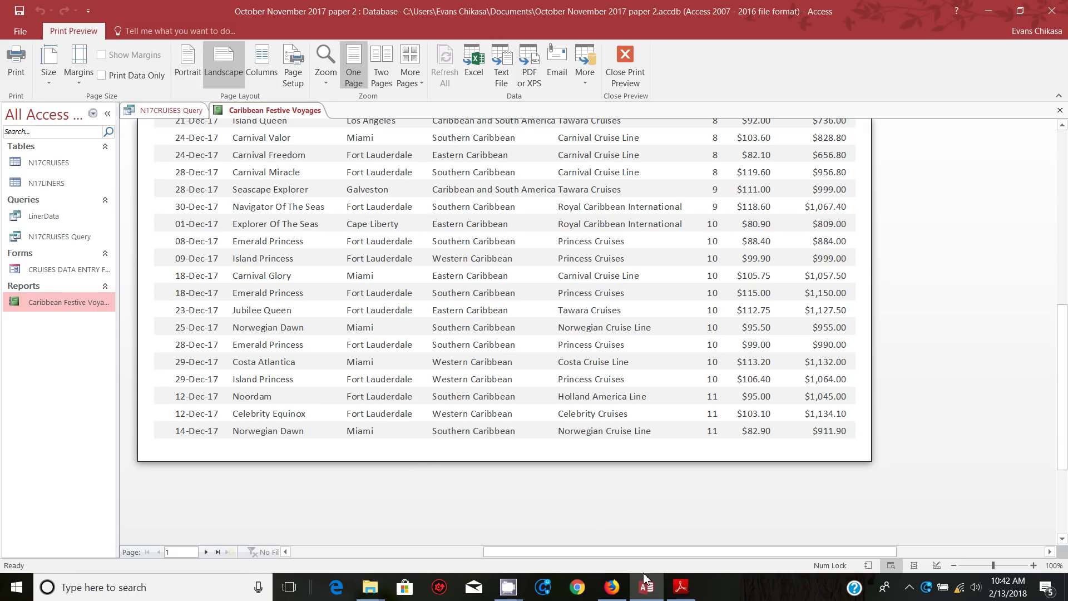
mouse_move(688, 595)
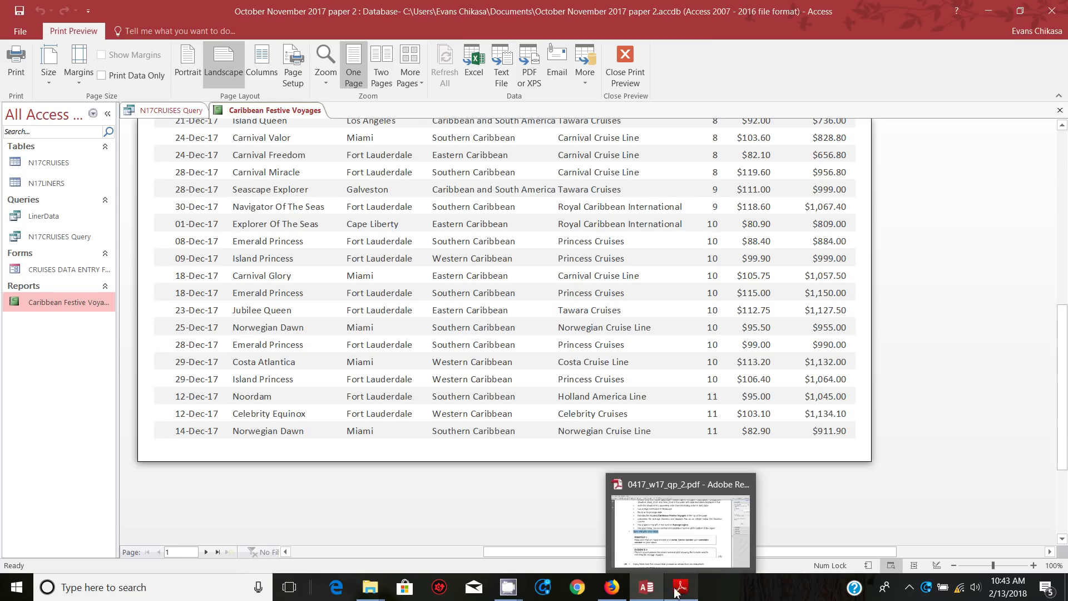
left_click(680, 589)
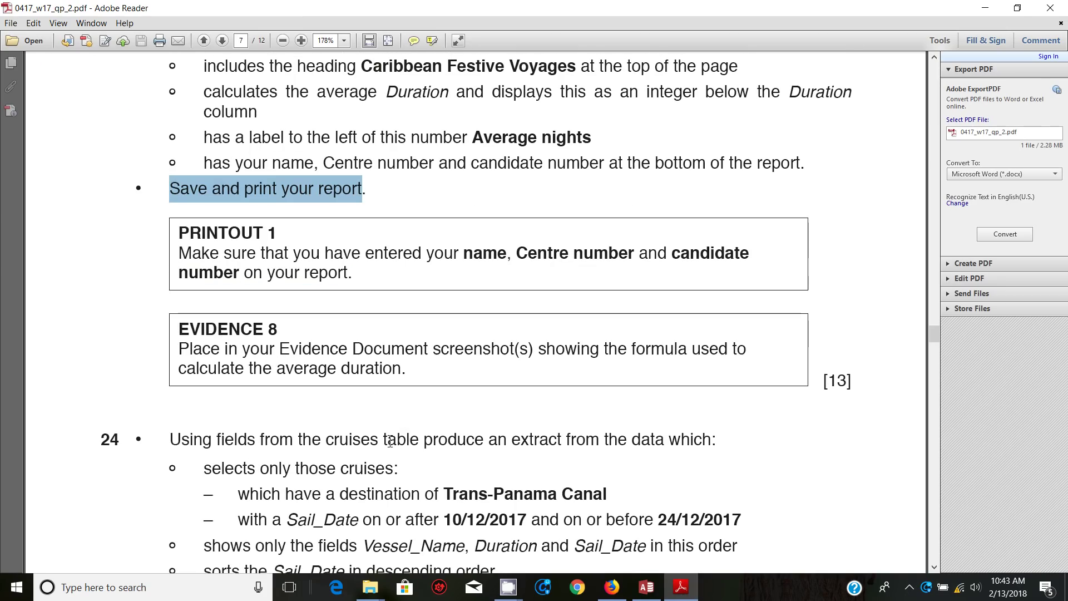
left_click(171, 357)
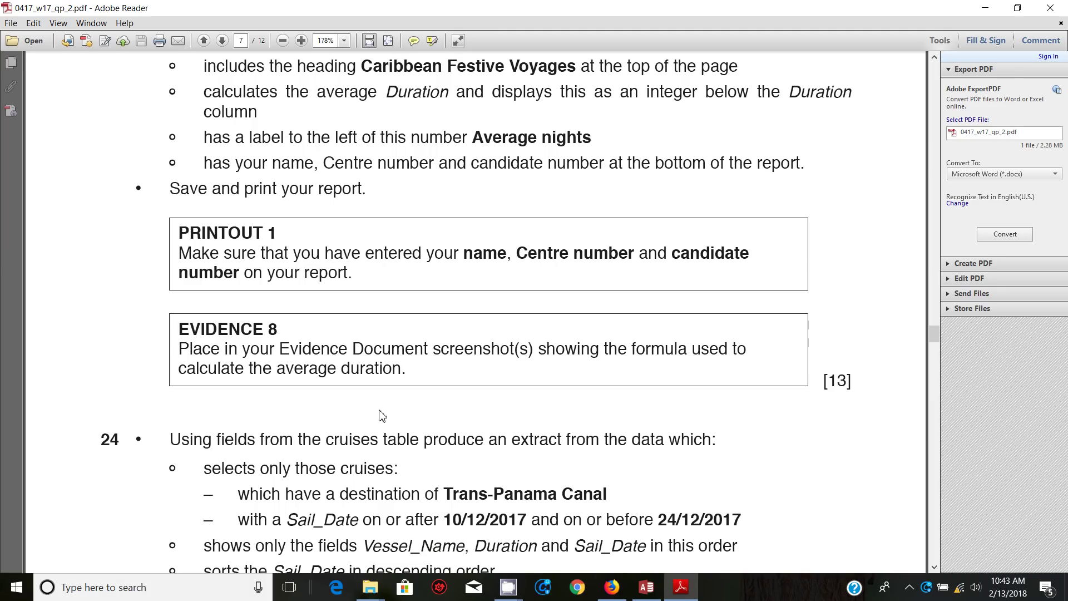
left_click(649, 586)
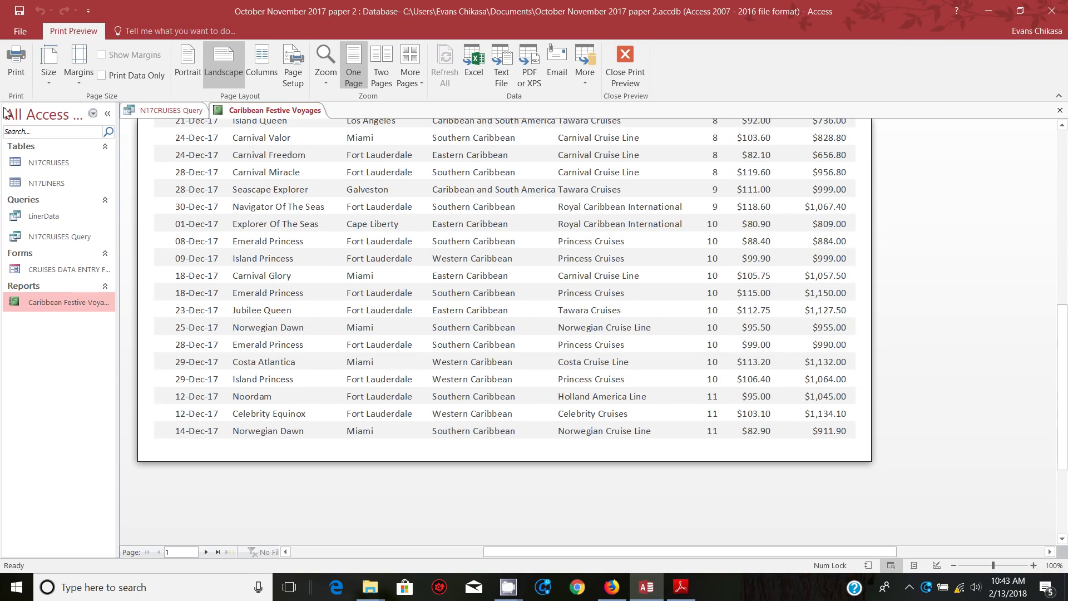
Close Print Preview and copy a Lightshot capture of the Average nights =Avg([Duration]) formula.
left_click(626, 66)
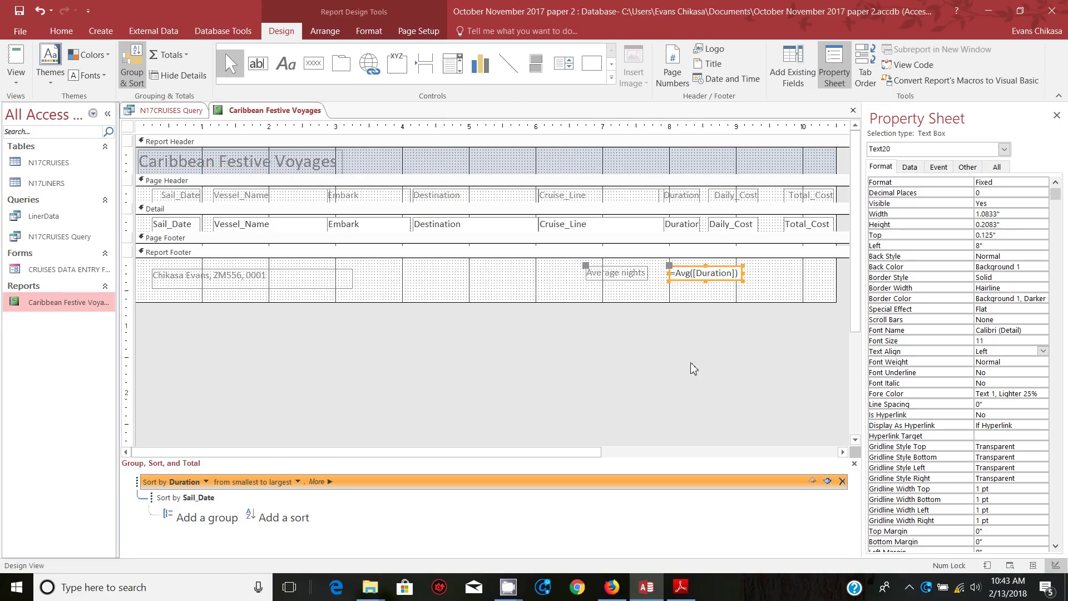
key("Print")
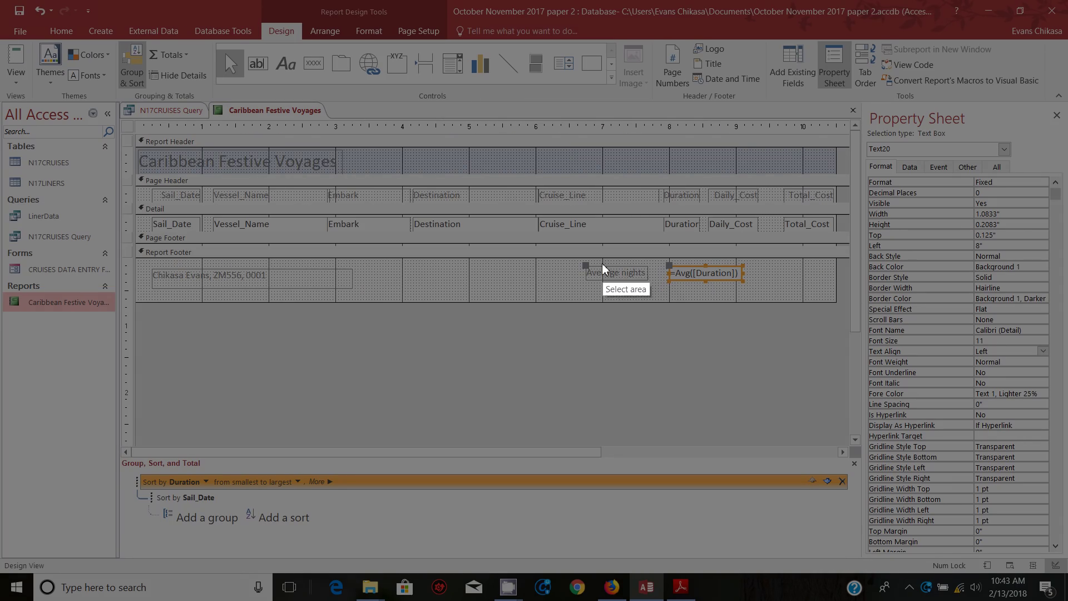
mouse_move(574, 258)
left_mouse_down()
mouse_move(671, 287)
mouse_move(794, 300)
mouse_move(754, 289)
left_mouse_up()
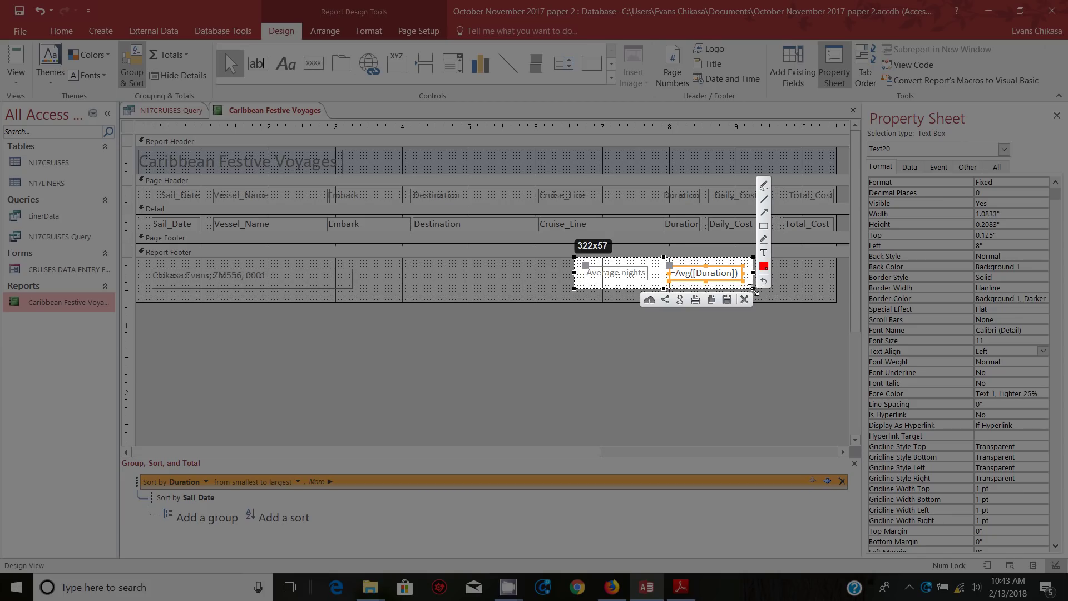
left_click(711, 300)
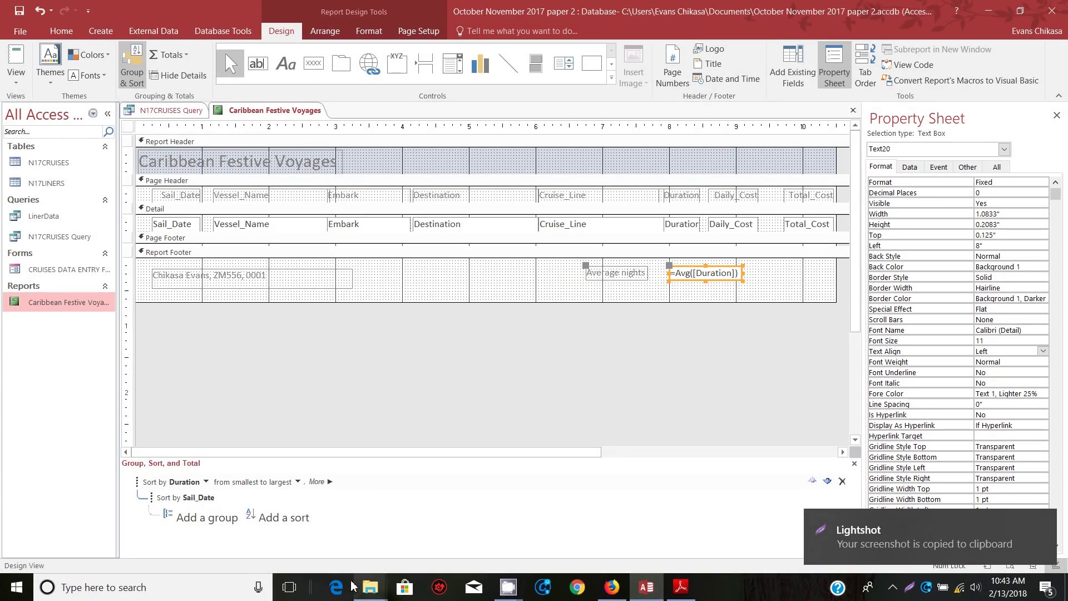
Open the N17EVIDENCE0001 evidence document from the Oct 2017 folder.
mouse_move(370, 587)
left_click(497, 529)
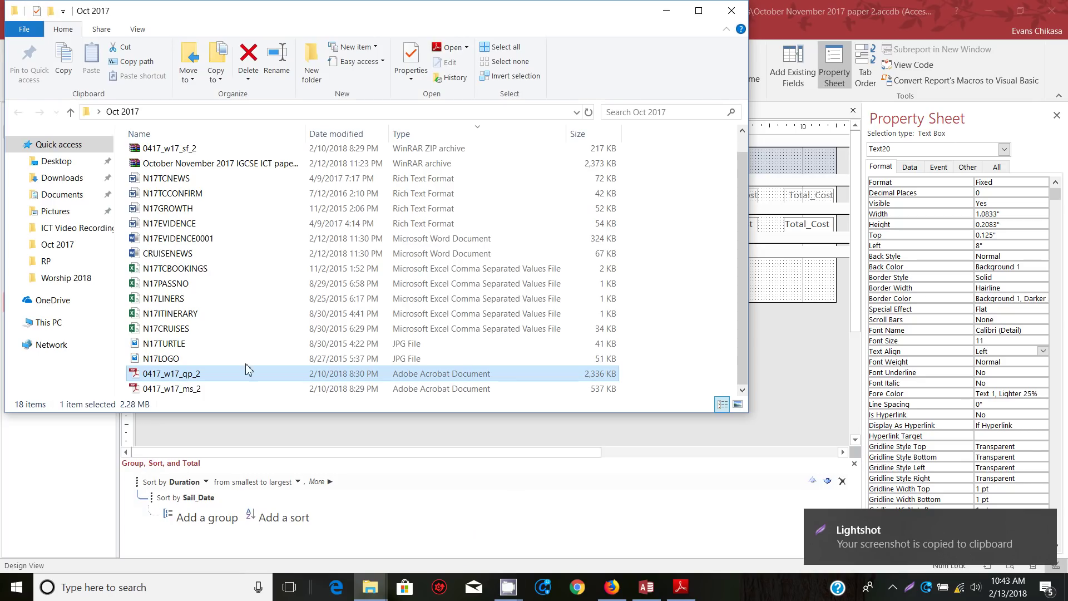
double_click(209, 239)
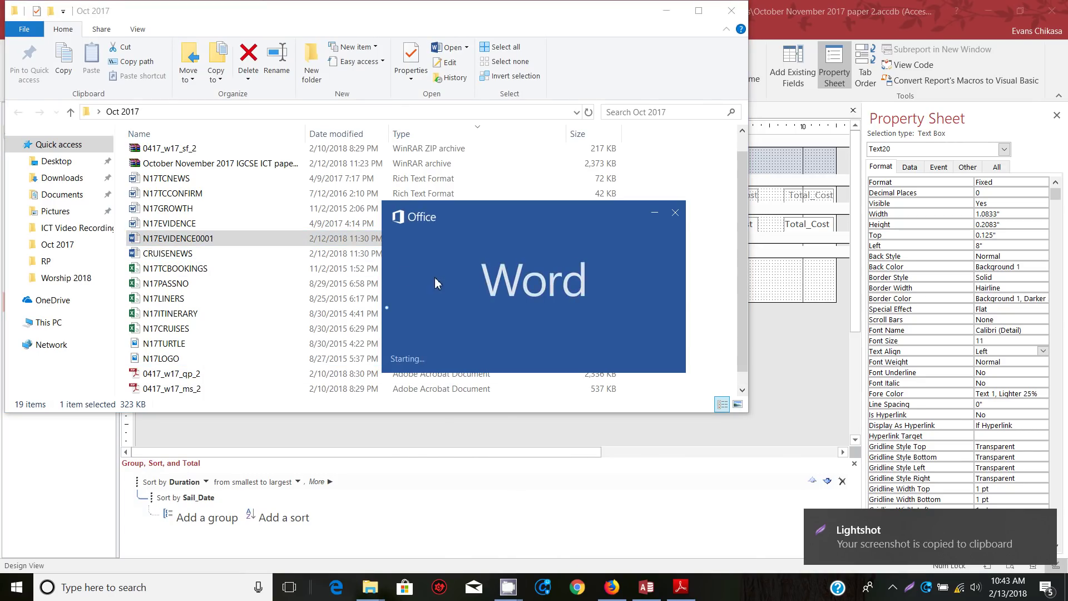
Move Step 23 onto a new page and paste the formula screenshot beneath it.
scroll(672, 305, "down", 4)
scroll(672, 305, "down", 20)
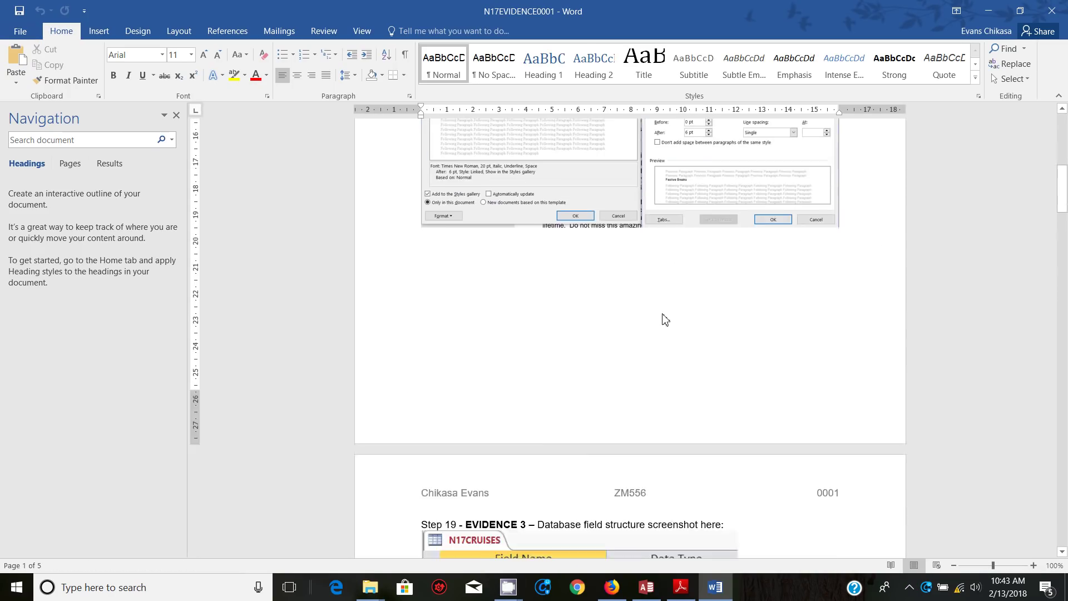
scroll(660, 314, "down", 15)
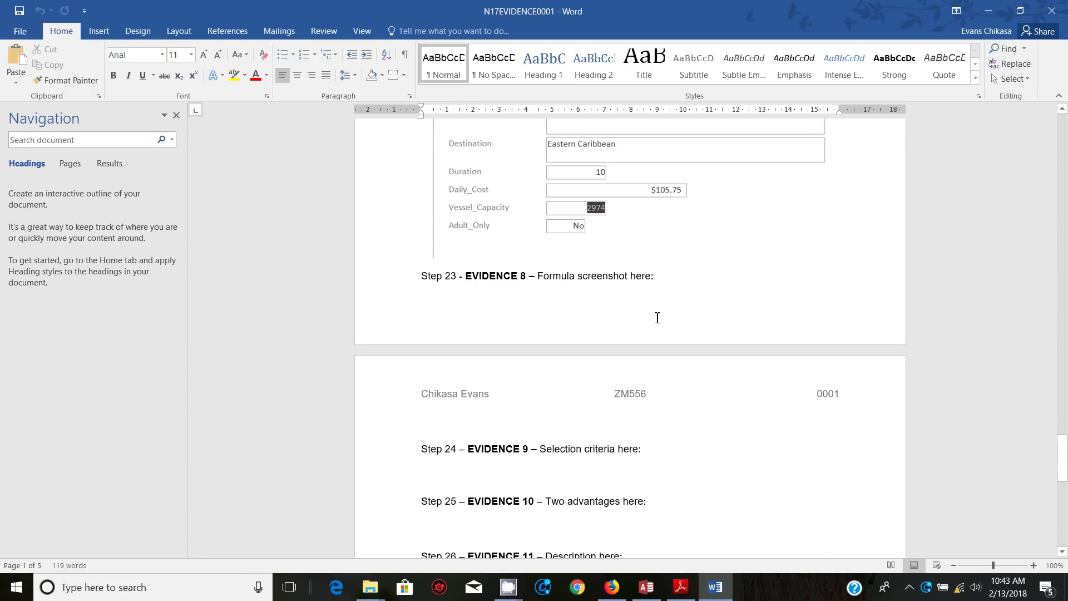
left_click(420, 278)
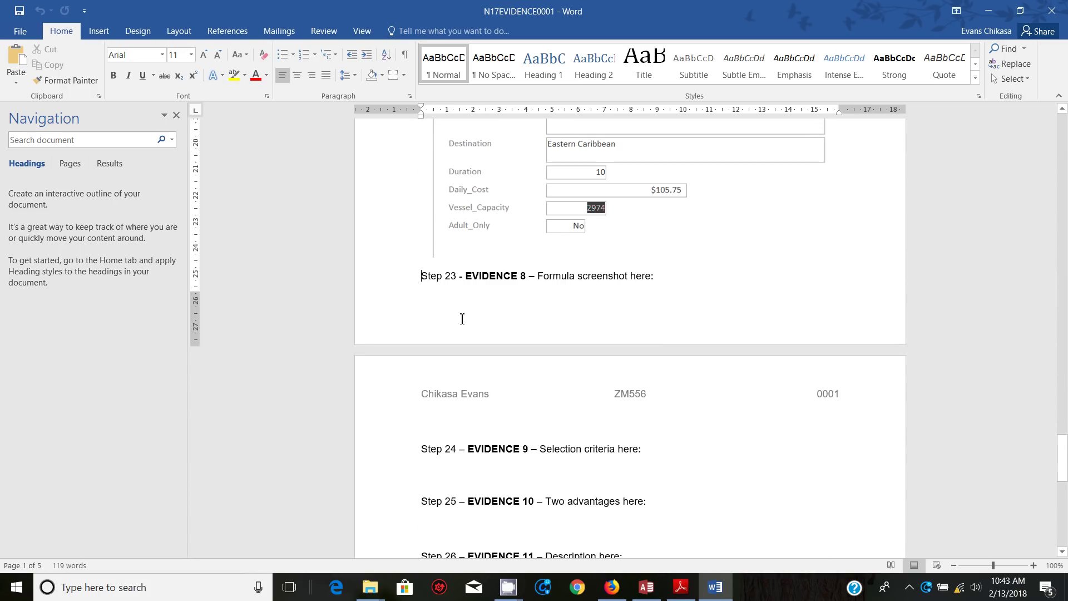
key("ctrl+Return")
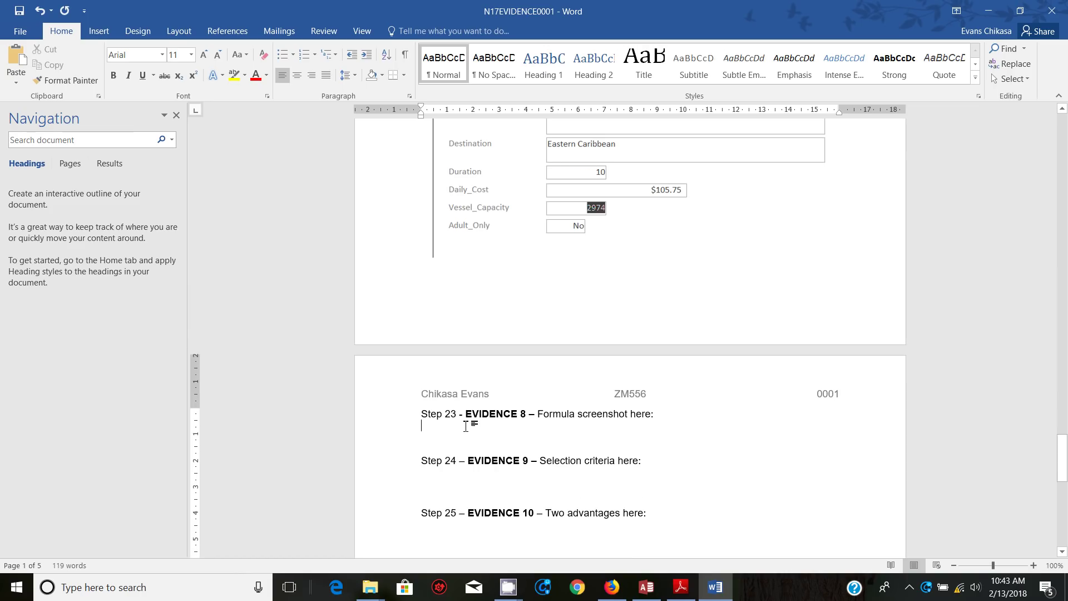
key("ctrl+v")
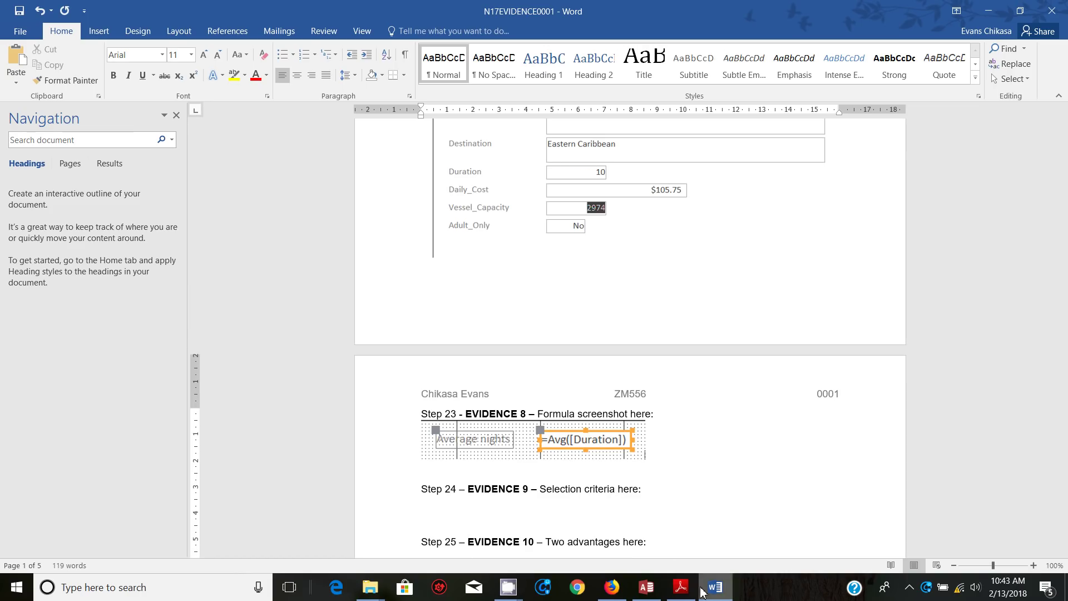
left_click(683, 587)
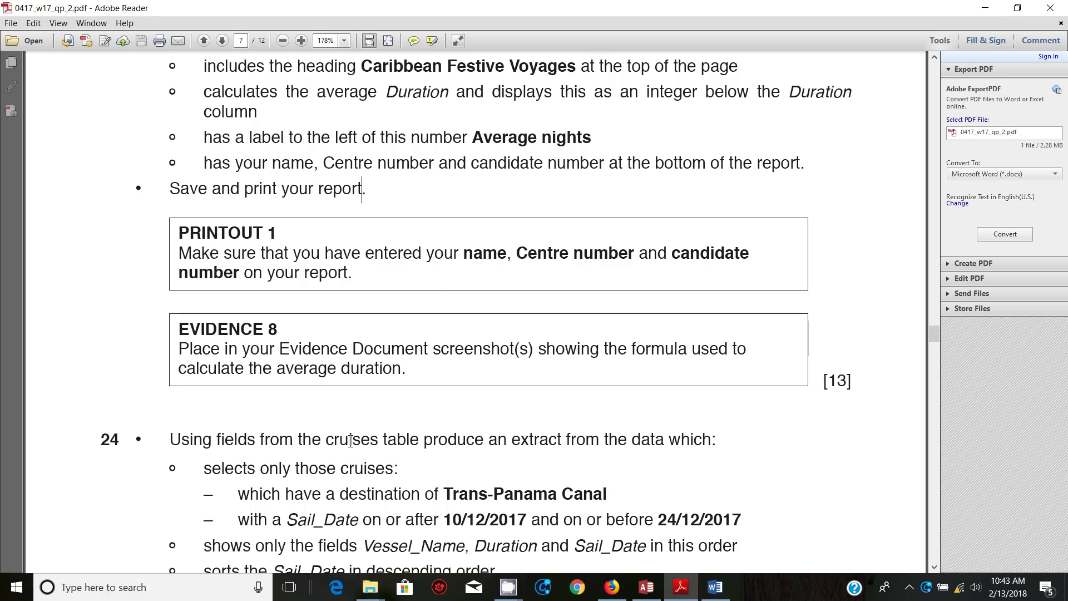
Open the CamStudio screen recorder from the hidden notification-area icons.
left_click(910, 588)
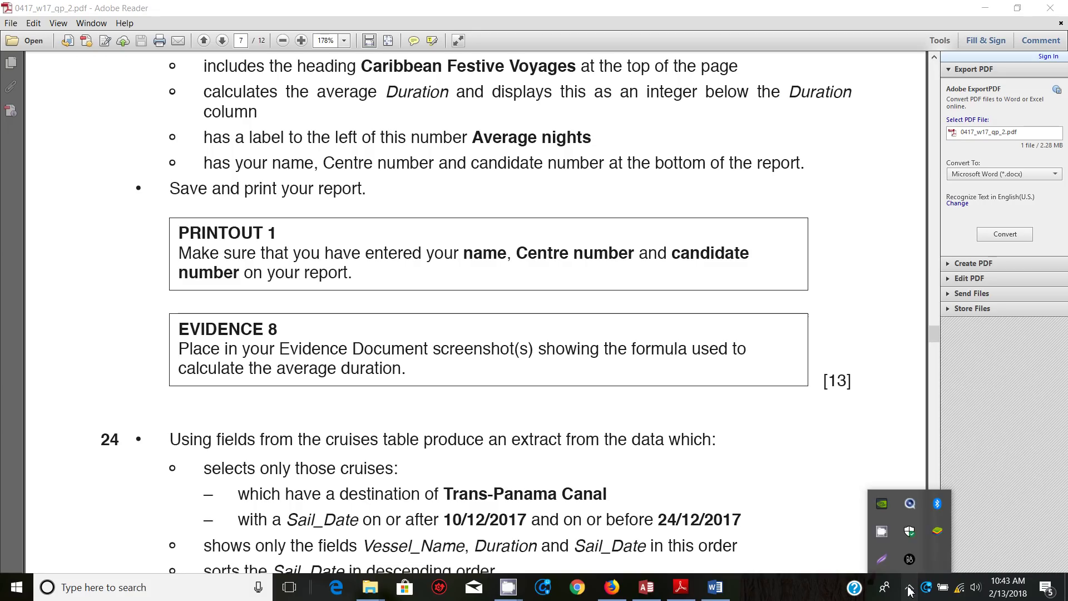
left_click(886, 532)
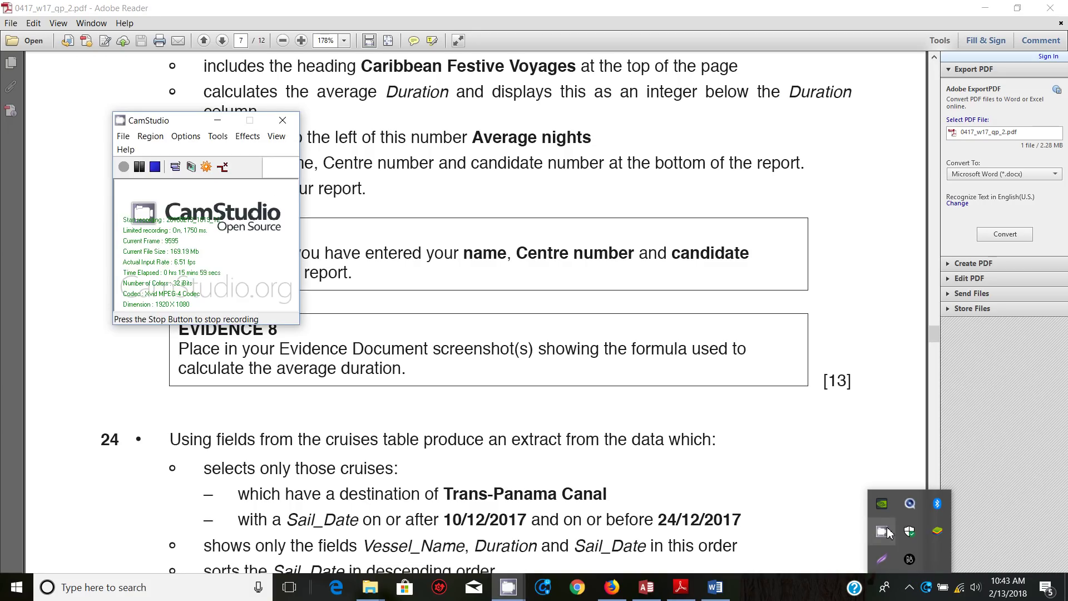